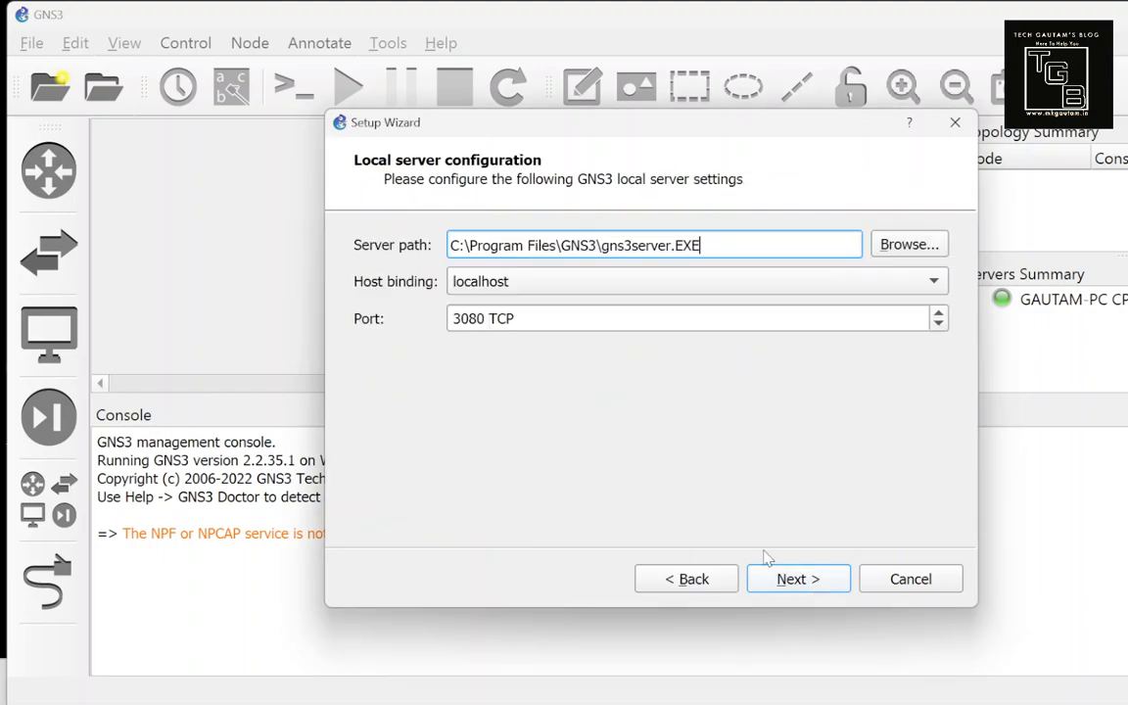
# Step: Accept the local server settings (localhost, port 3080 TCP), continue to the GNS3 VM page and dismiss its error message
pyautogui.click(798, 578)
pyautogui.moveTo(401, 247); pyautogui.dragTo(683, 261)
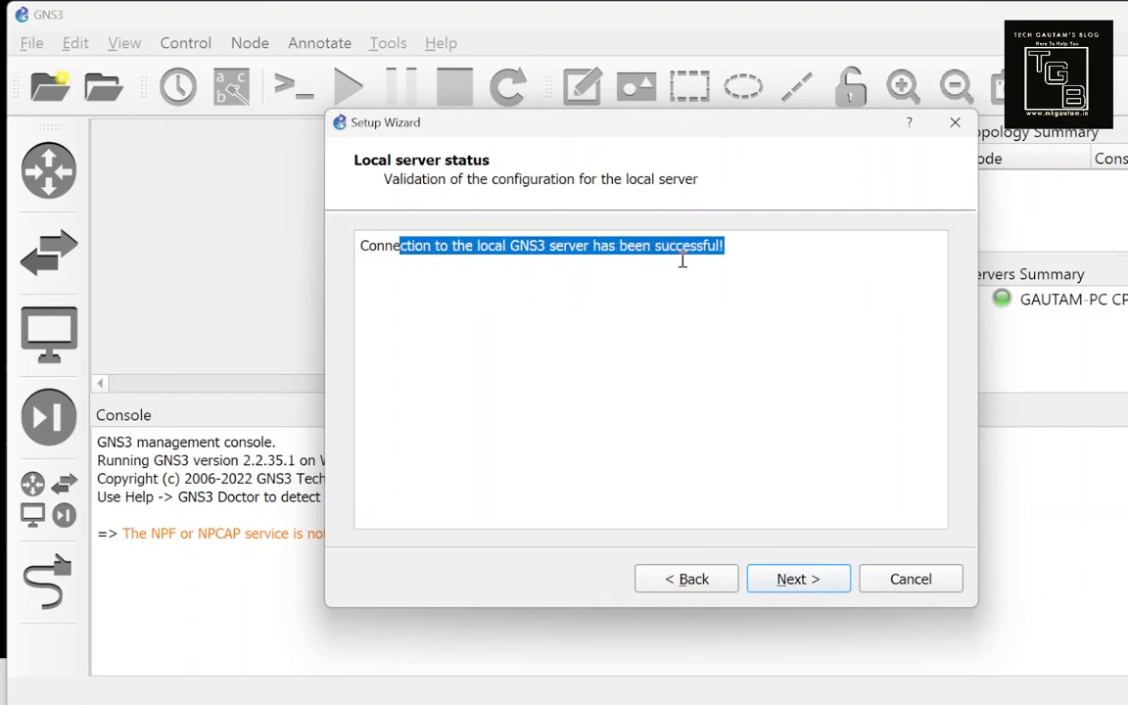
pyautogui.click(796, 579)
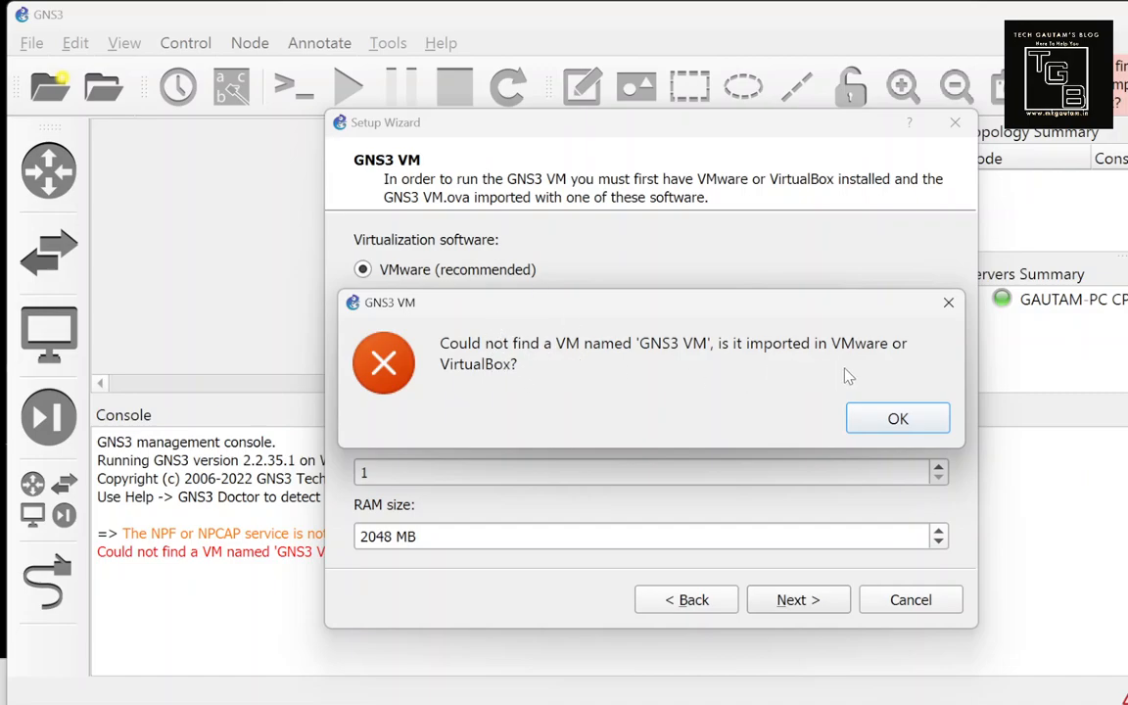
pyautogui.click(890, 420)
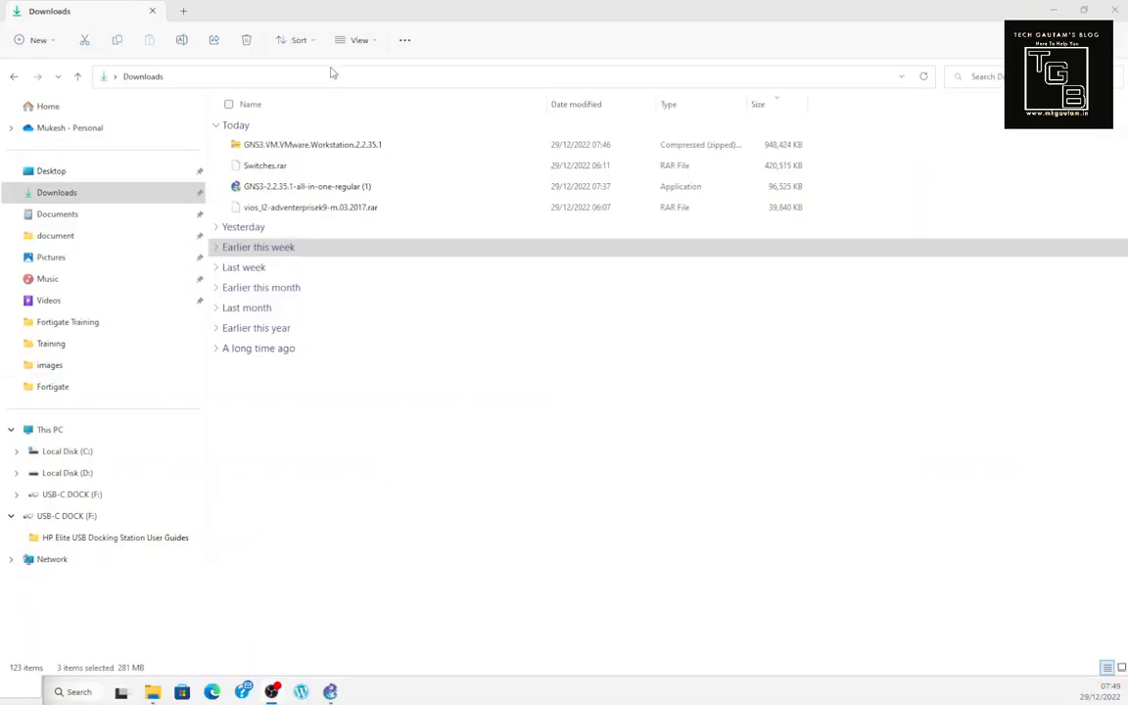
# Step: Extract the GNS3.VM.VMware.Workstation.2.2.35.1 archive in Downloads to its default destination folder
pyautogui.click(316, 146)
pyautogui.rightClick(314, 145)
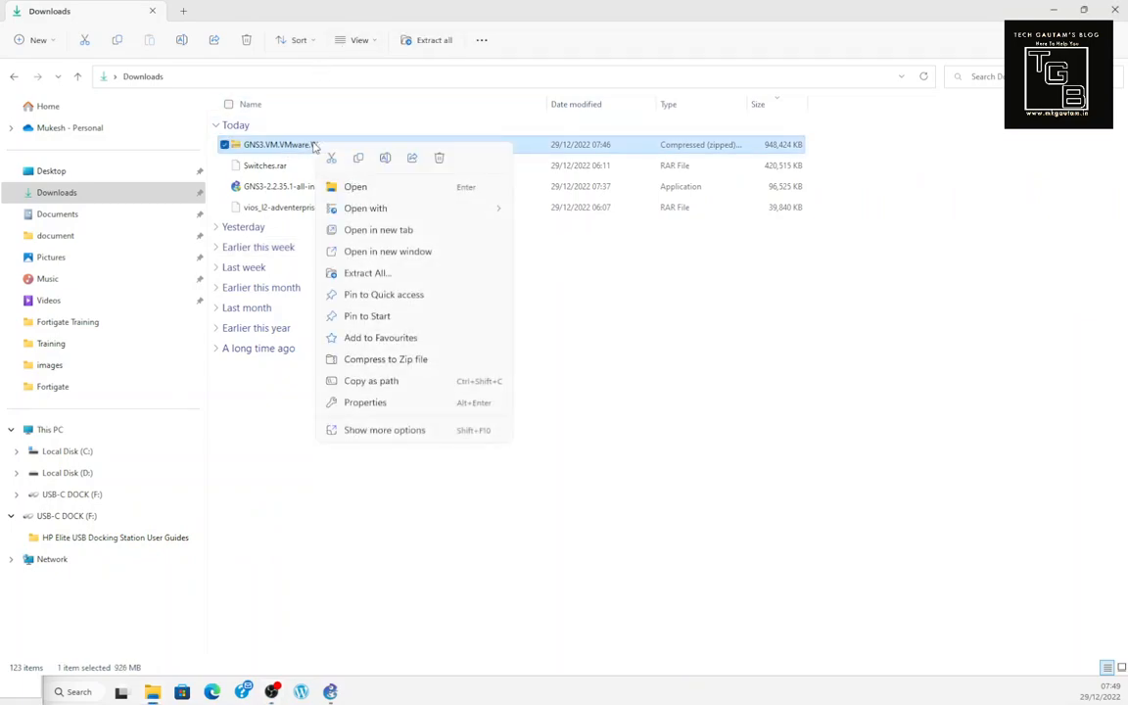
pyautogui.click(365, 273)
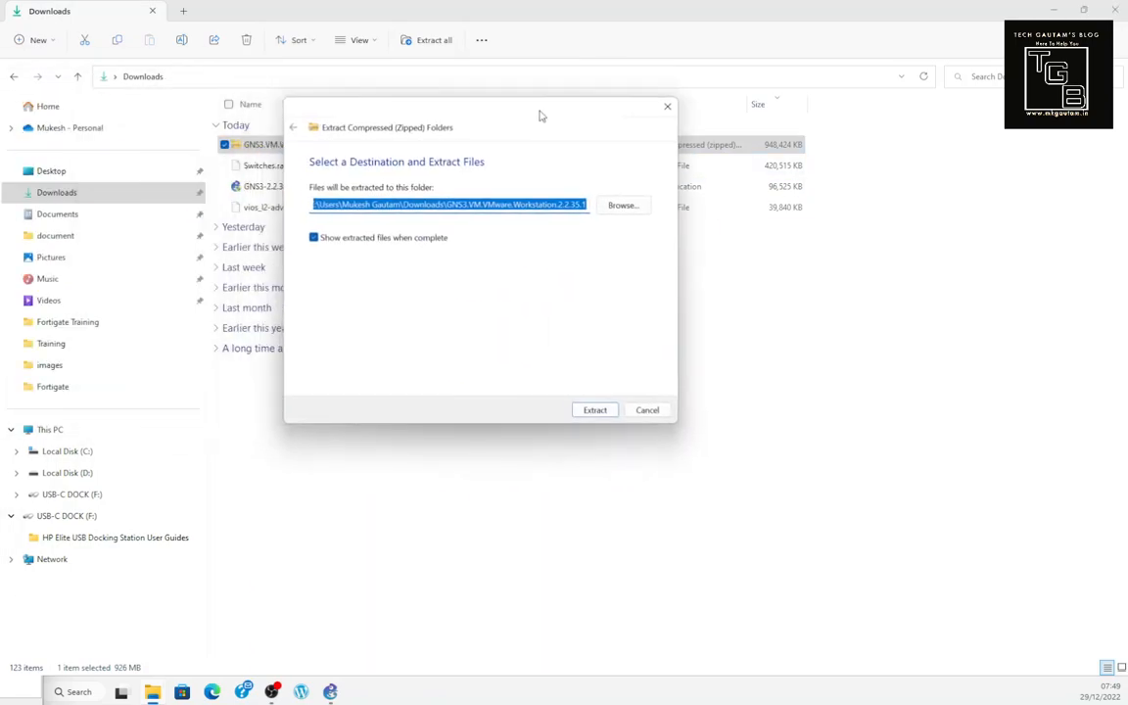
pyautogui.click(594, 410)
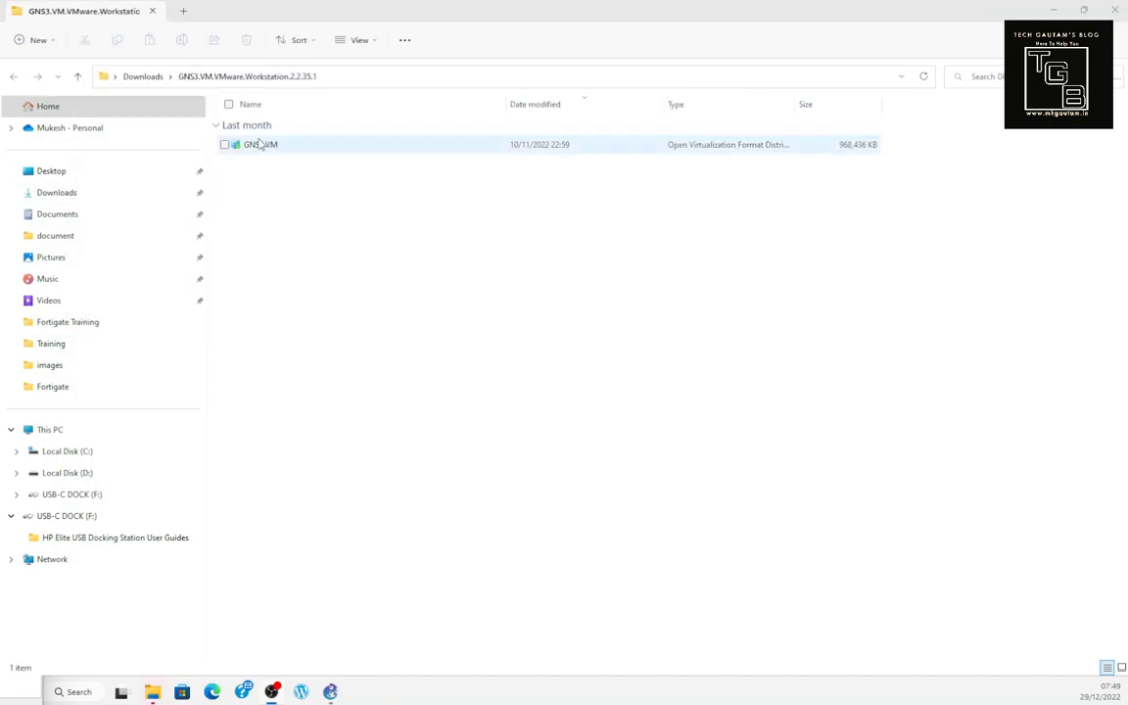
# Step: Create a new folder named GNS3 inside D:\VMWARE
pyautogui.click(154, 78)
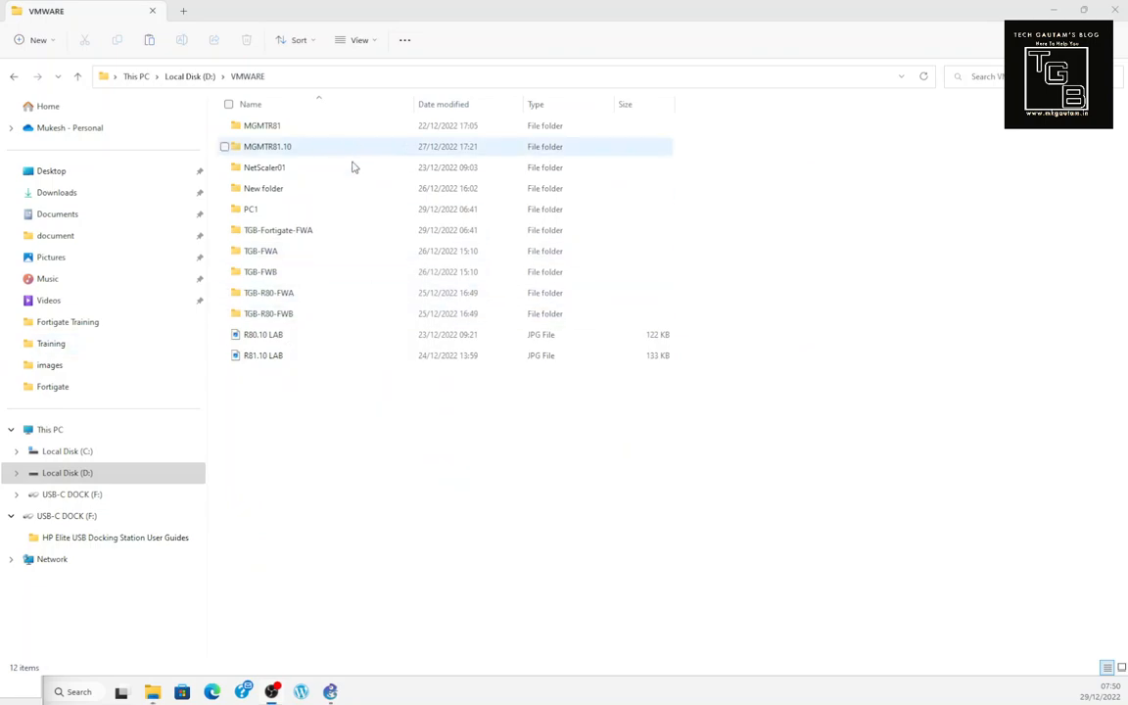
pyautogui.rightClick(362, 435)
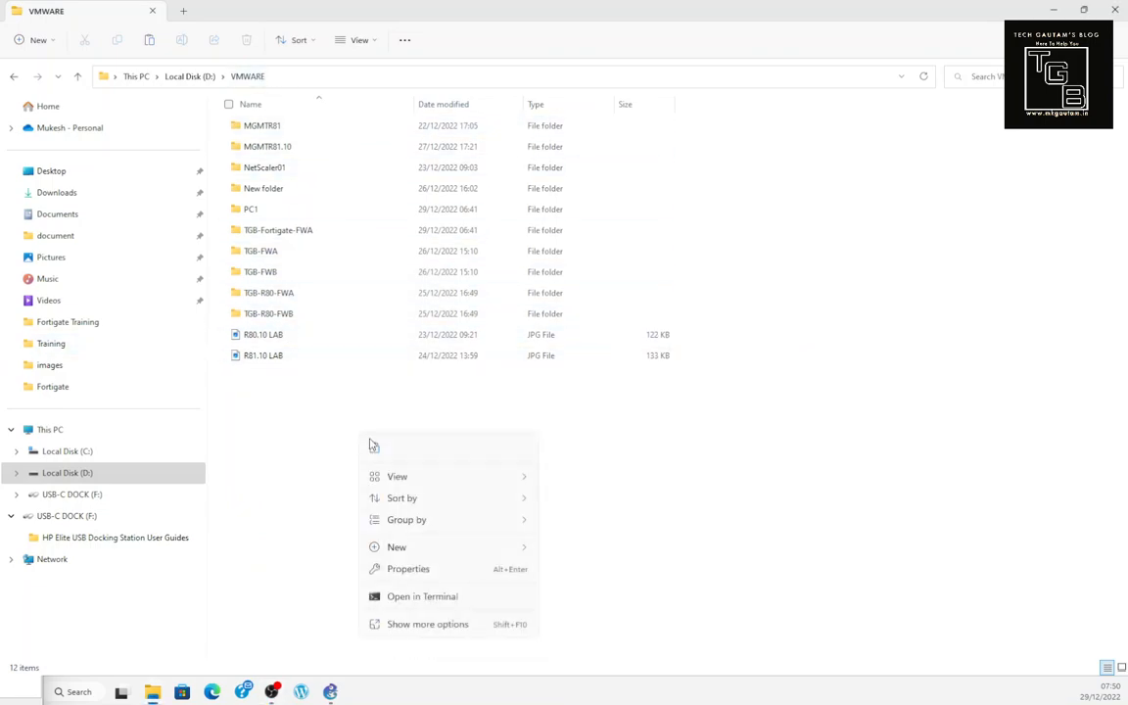
pyautogui.moveTo(502, 553)
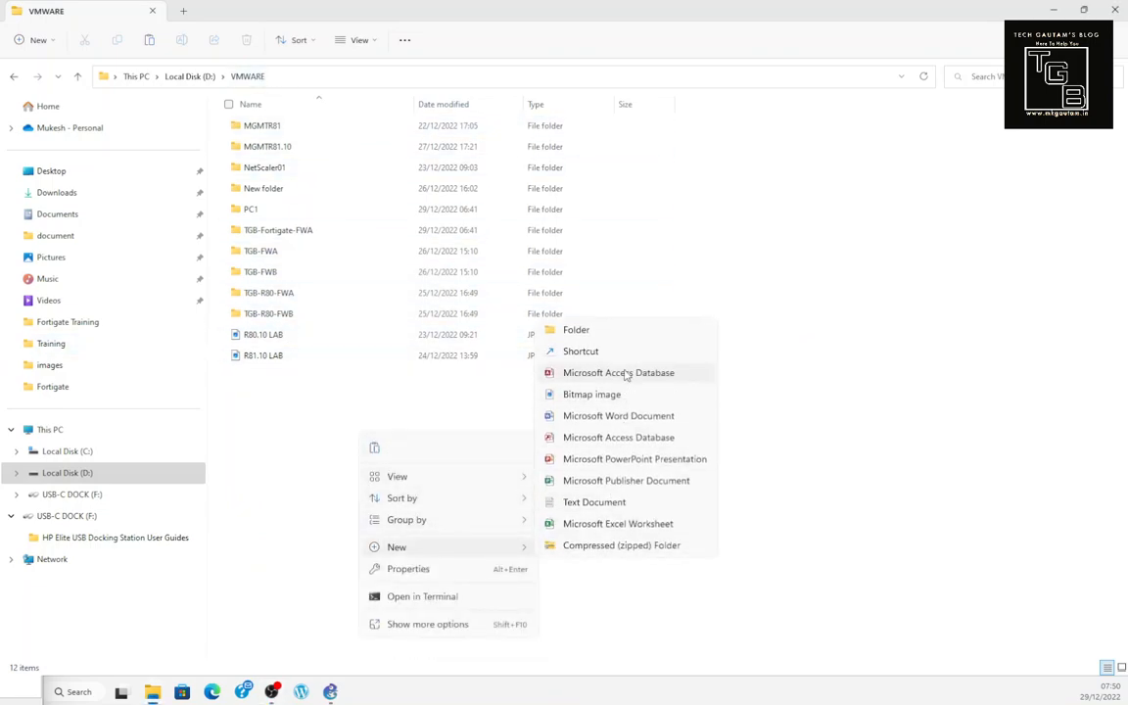
pyautogui.click(617, 337)
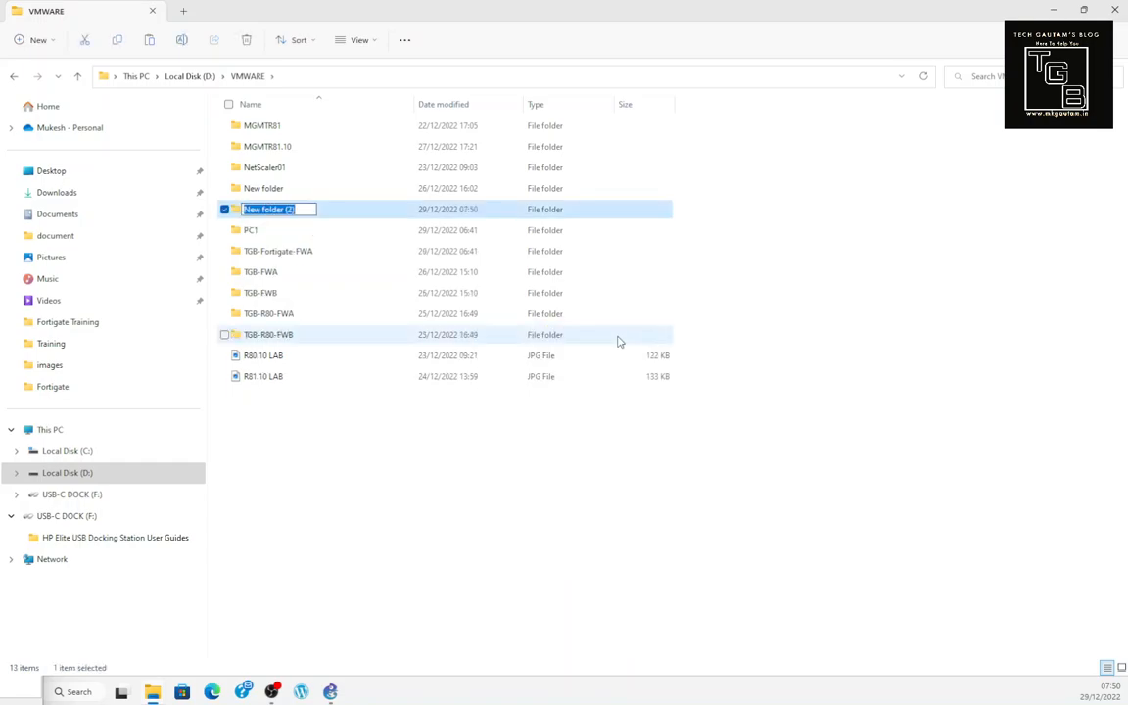
pyautogui.write('GNS3')
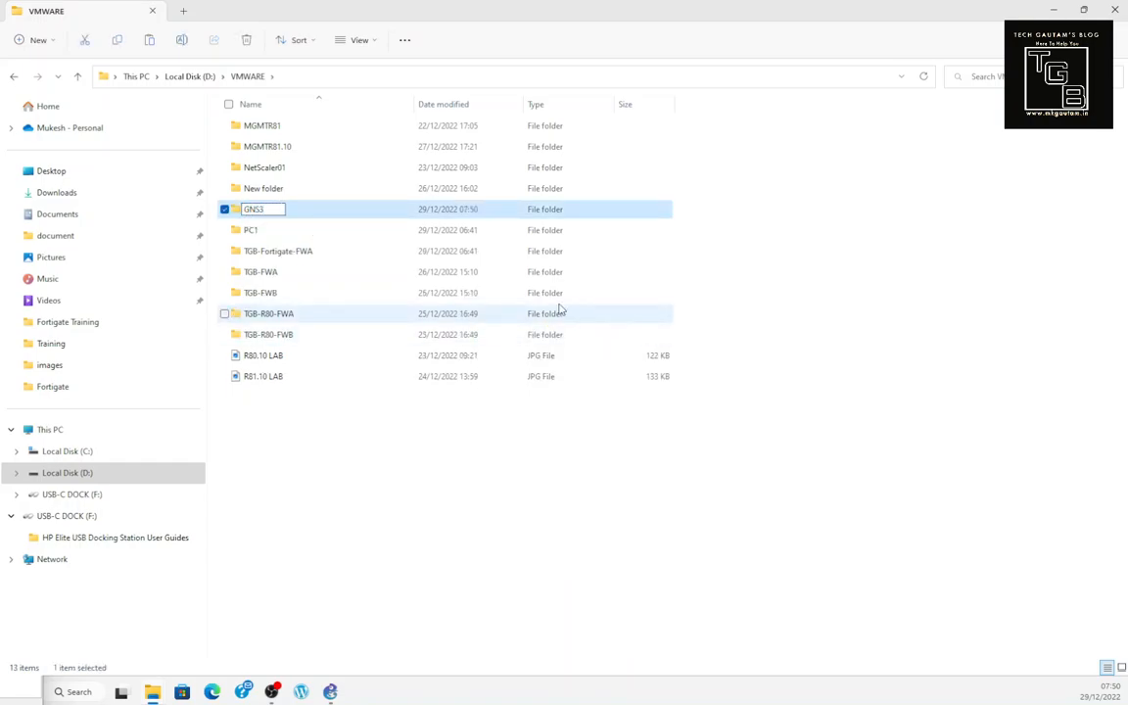
pyautogui.press('Return')
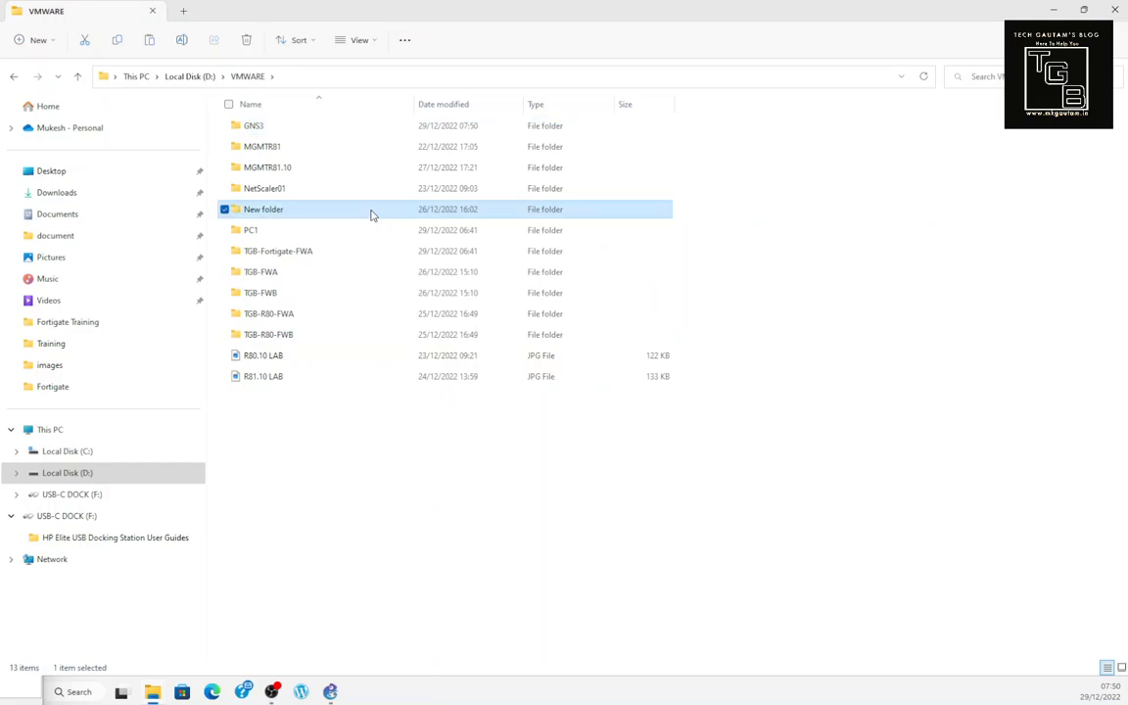
# Step: Paste the extracted GNS3.VM.VMware.Workstation.2.2.35.1 folder into D:\VMWARE\GNS3
pyautogui.doubleClick(372, 213)
pyautogui.click(250, 77)
pyautogui.doubleClick(264, 127)
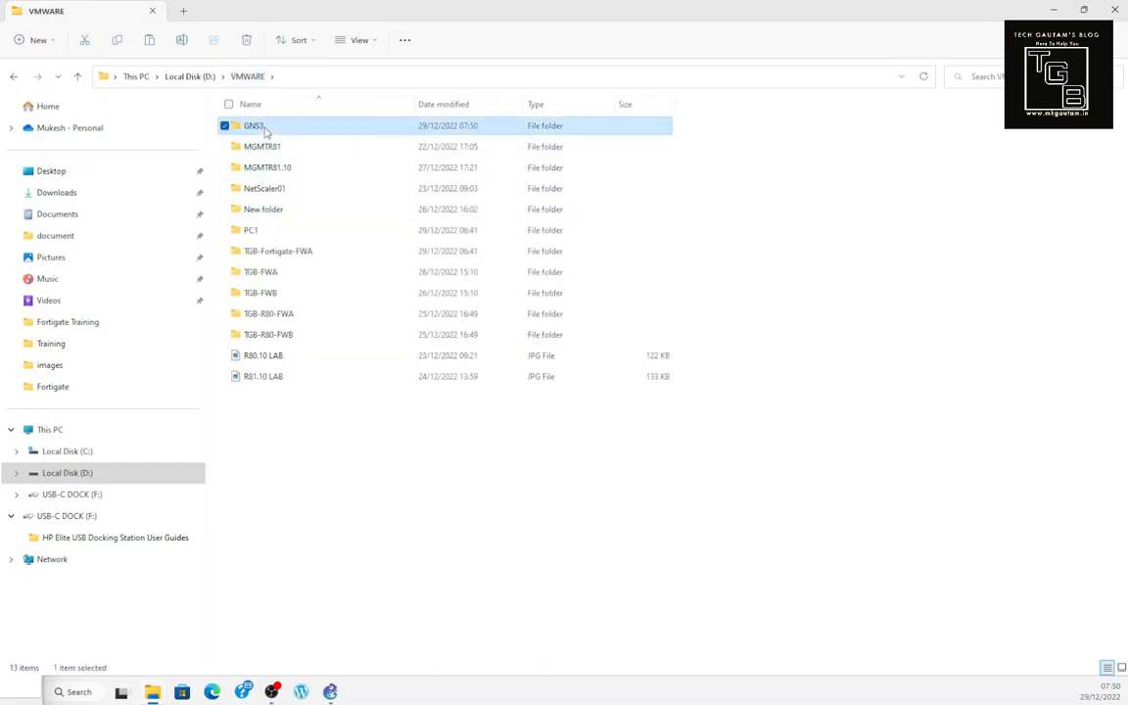
pyautogui.hotkey('ctrl', 'v')
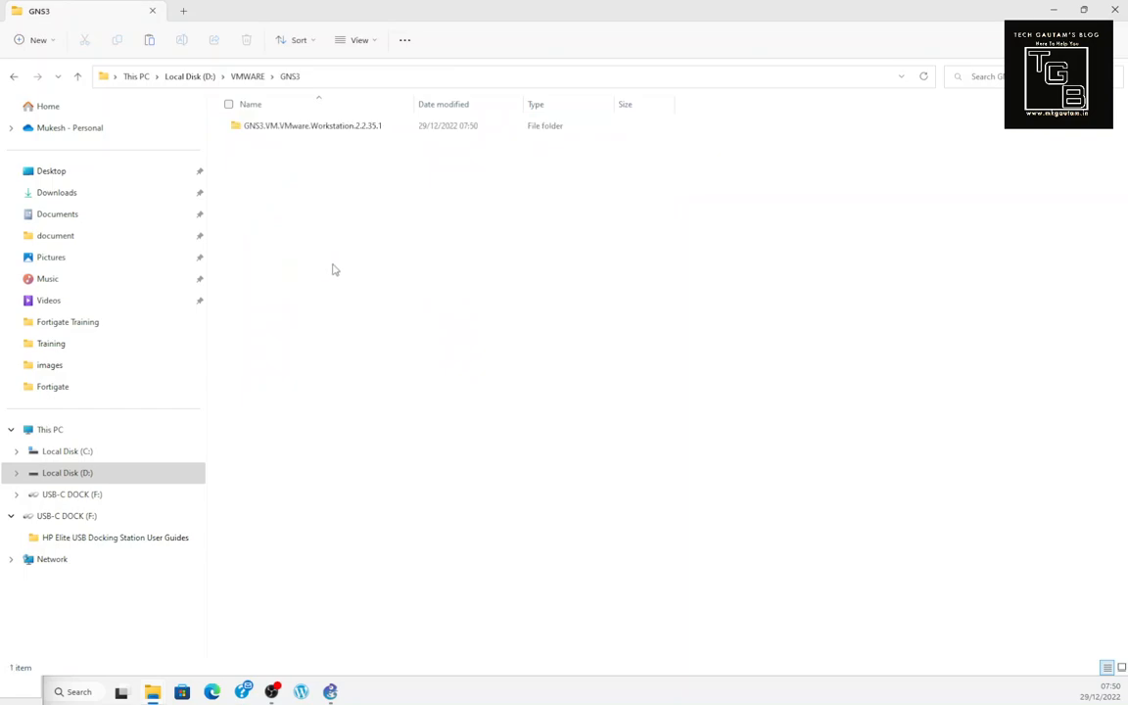
# Step: Move the GNS3 VM file up into D:\VMWARE\GNS3 and delete the leftover GNS3.VM.VMware.Workstation.2.2.35.1 folder
pyautogui.doubleClick(315, 135)
pyautogui.click(303, 128)
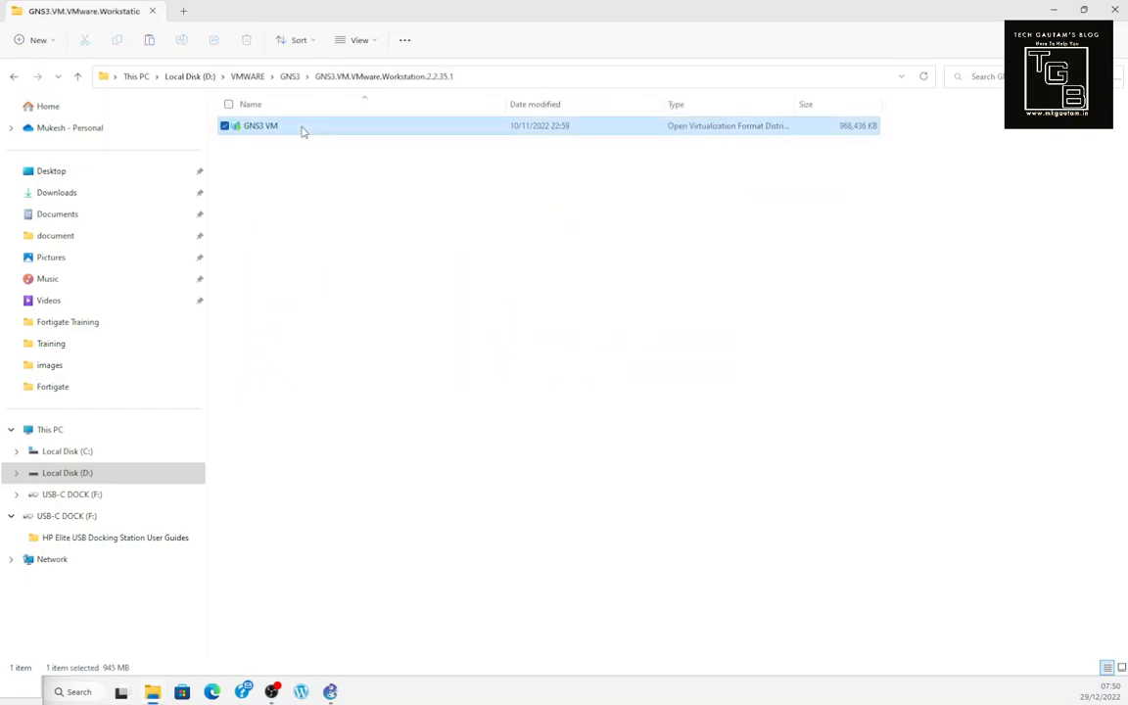
pyautogui.click(290, 76)
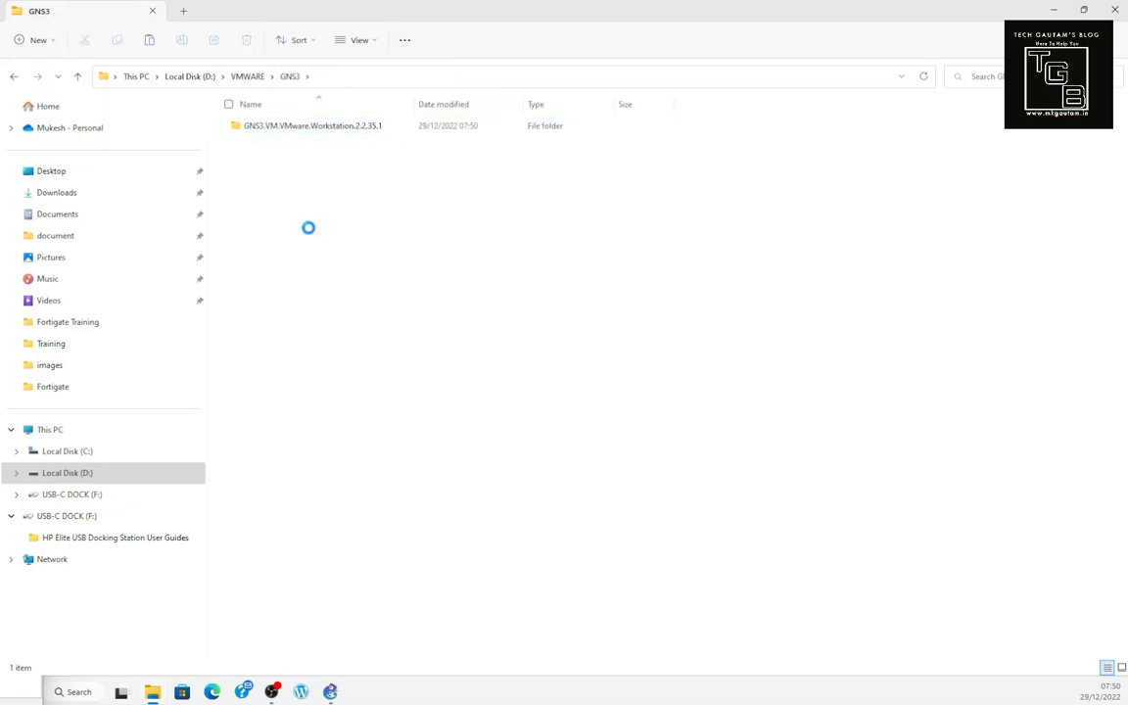
pyautogui.hotkey('ctrl', 'v')
pyautogui.click(319, 129)
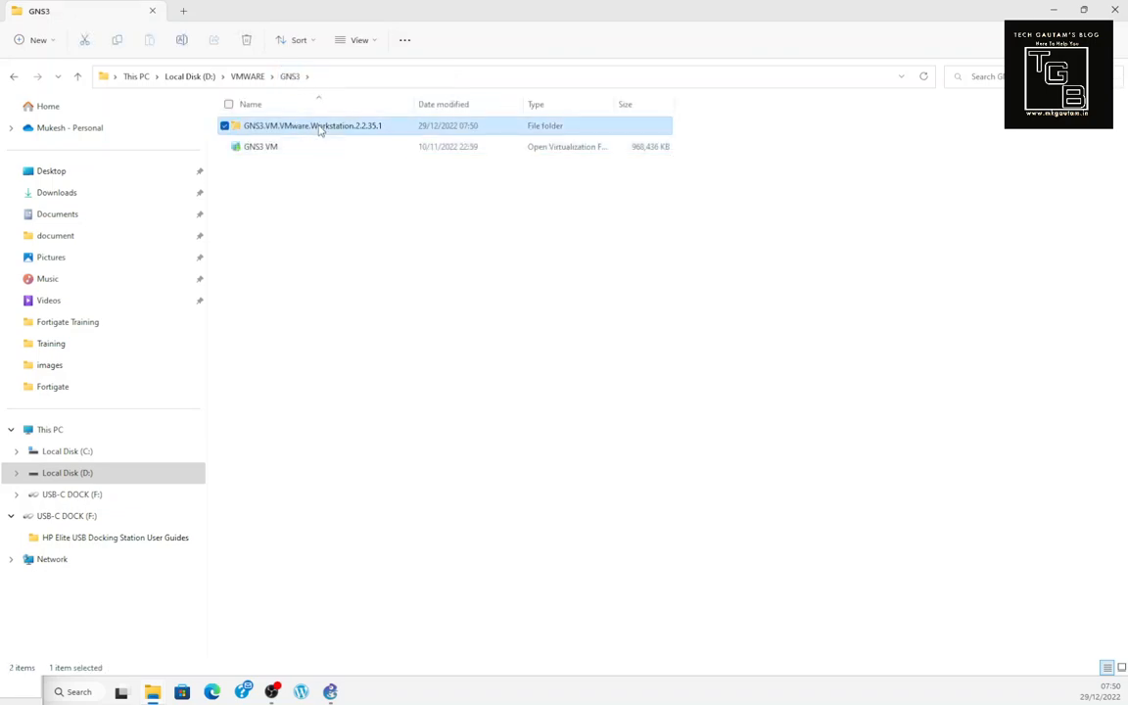
pyautogui.press('Delete')
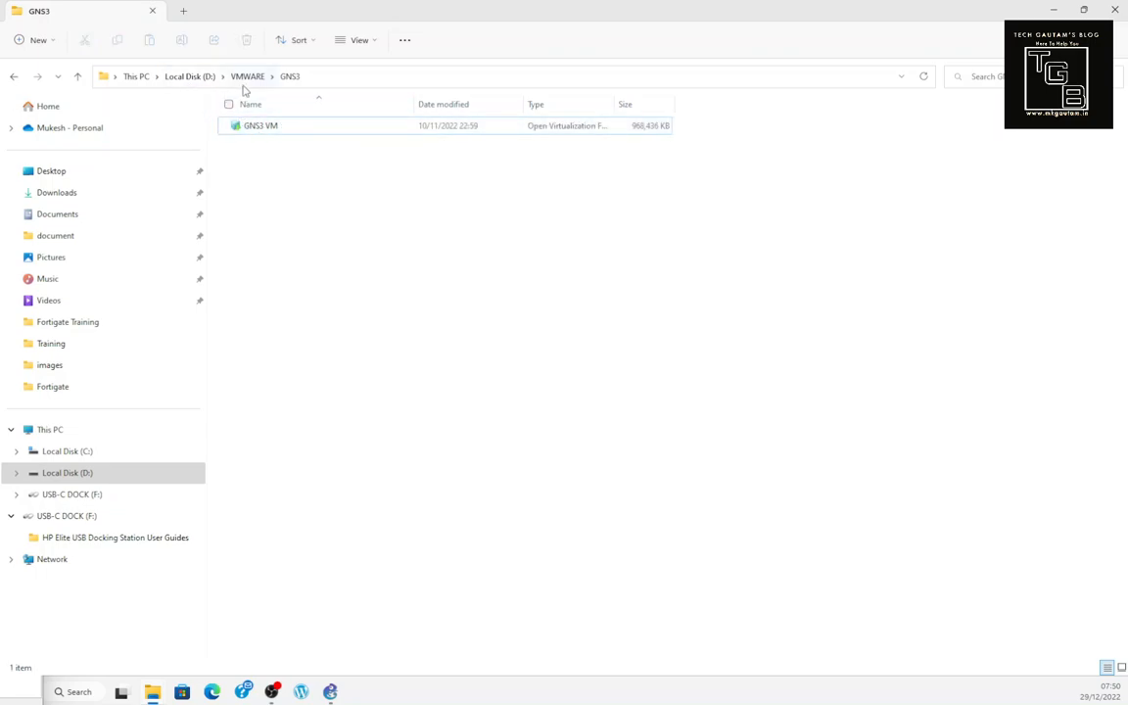
# Step: Open the GNS3 VM file in VMware Workstation, name the virtual machine GNS-VM and browse to D:\VMWARE for its storage path
pyautogui.click(263, 133)
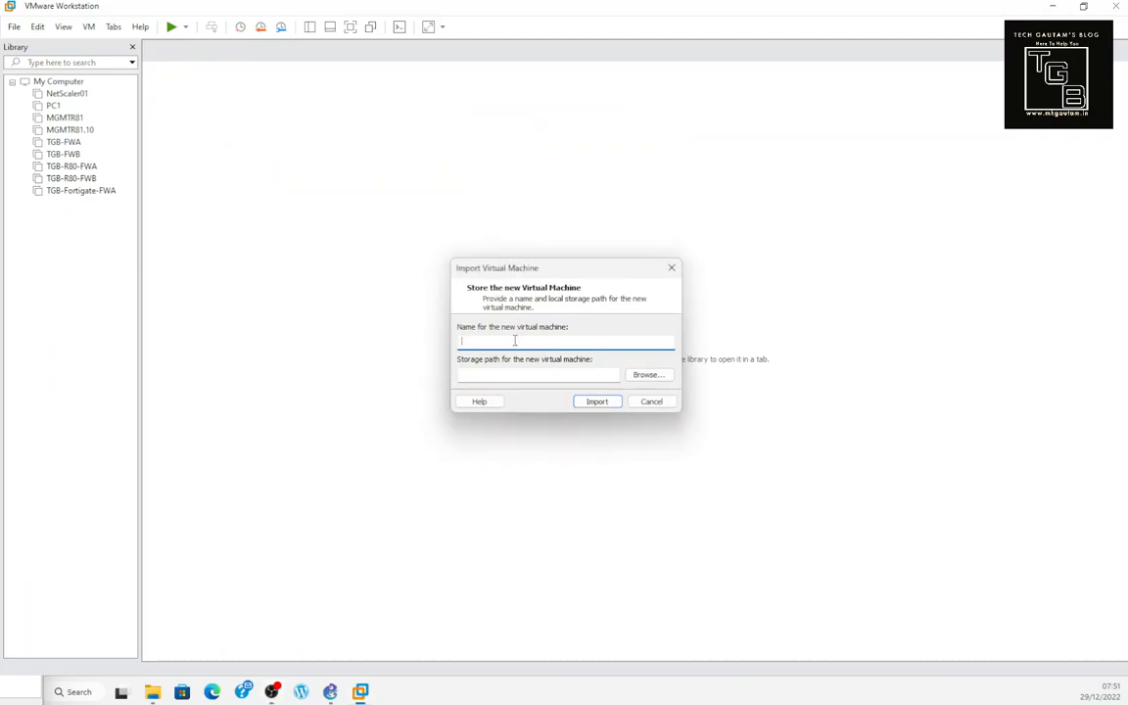
pyautogui.write('GNS-VM')
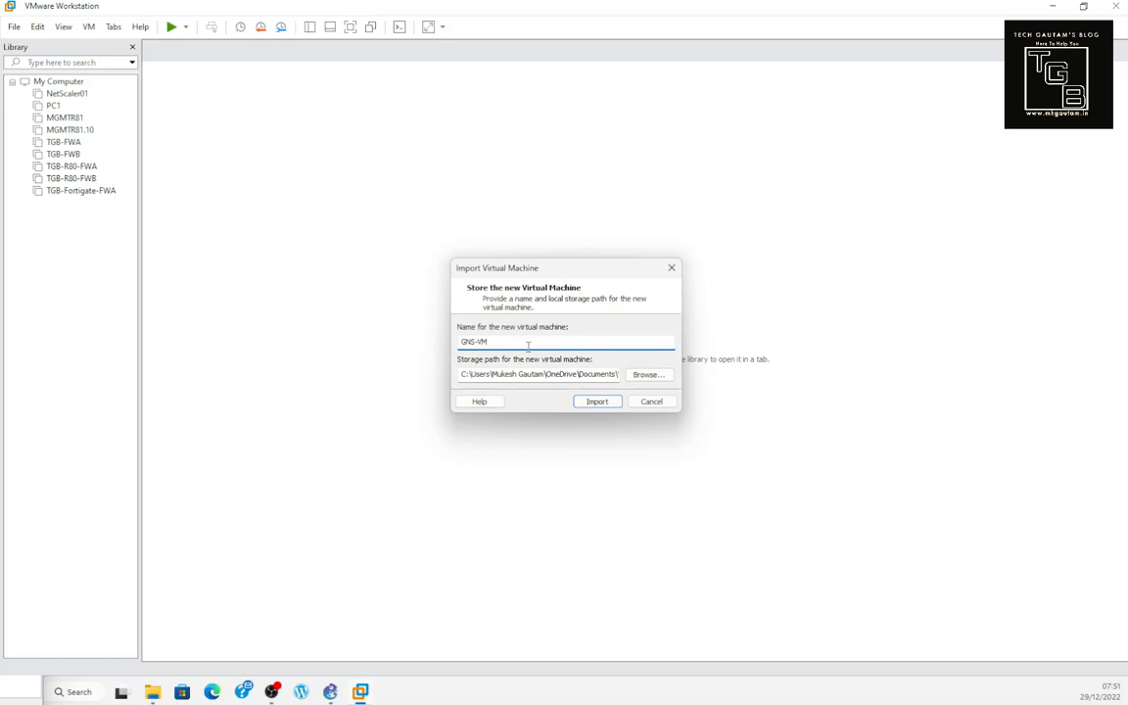
pyautogui.click(636, 376)
pyautogui.scroll(-3, 558, 359)
pyautogui.click(504, 335)
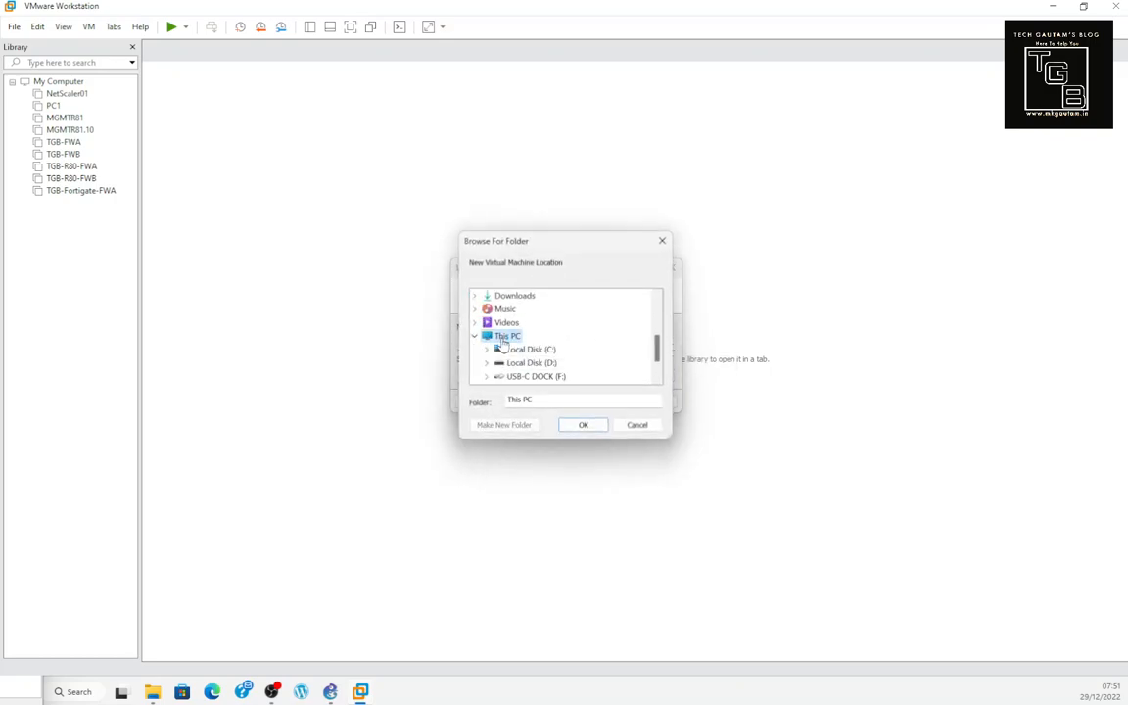
pyautogui.click(526, 323)
pyautogui.scroll(-3, 529, 338)
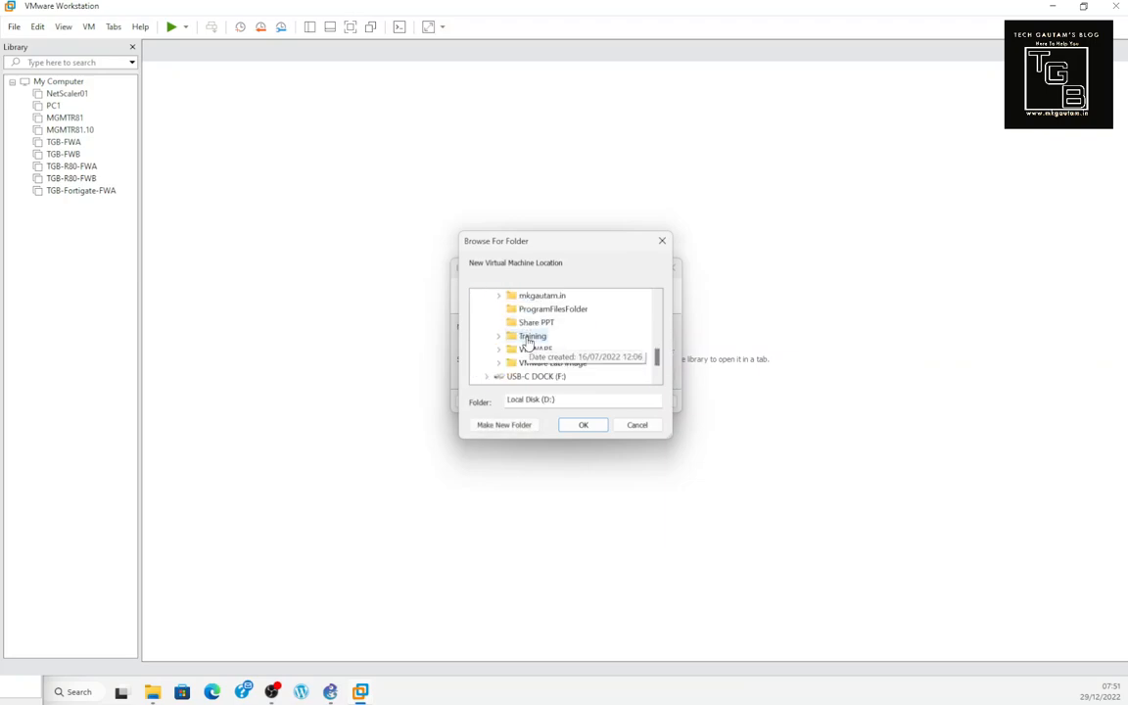
pyautogui.click(532, 350)
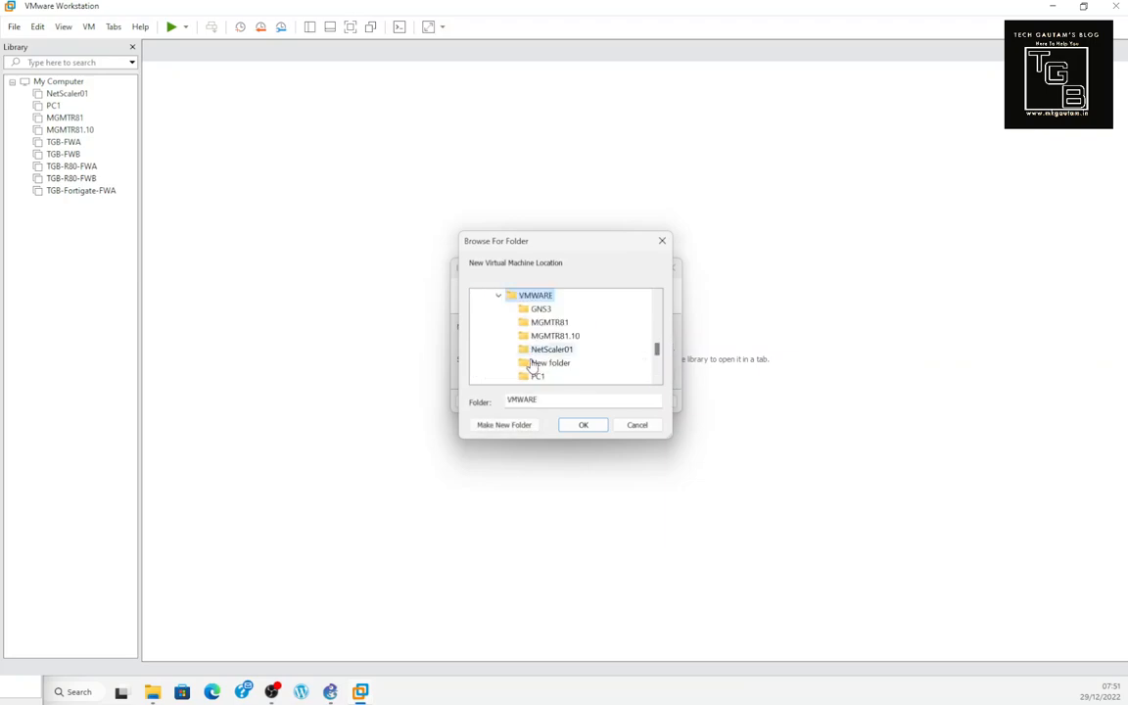
# Step: Create a GNS3-VM subfolder as the storage location and import the virtual machine
pyautogui.click(503, 425)
pyautogui.write('GNS')
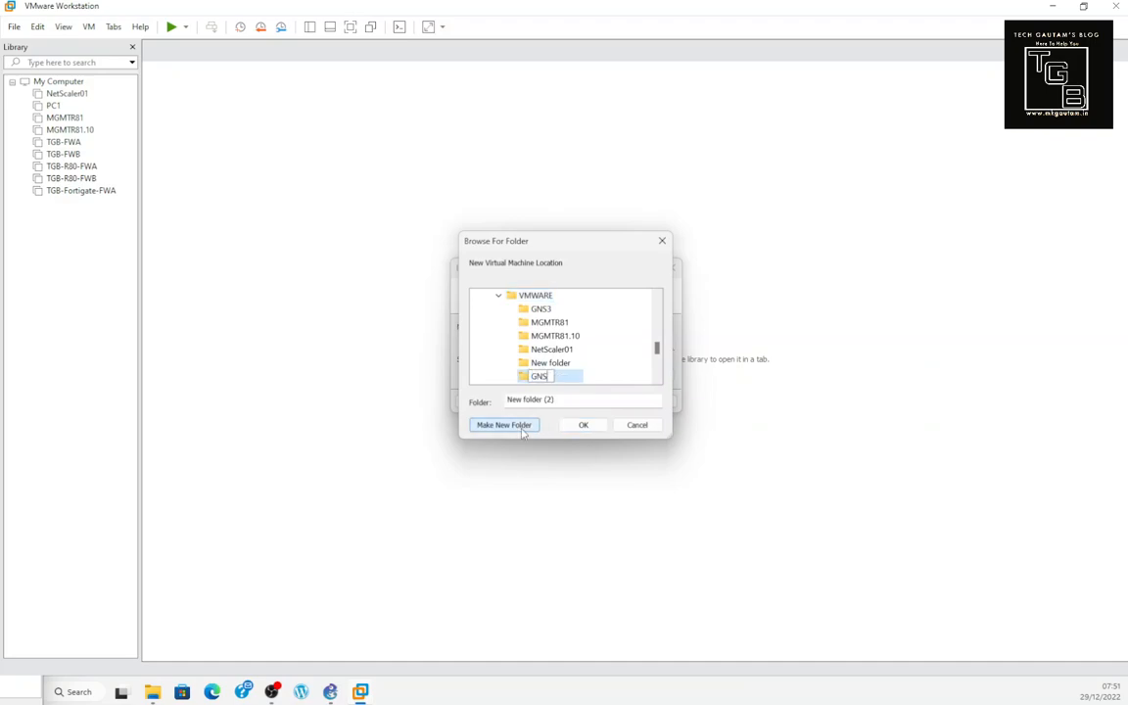
pyautogui.write('3-VM')
pyautogui.click(600, 377)
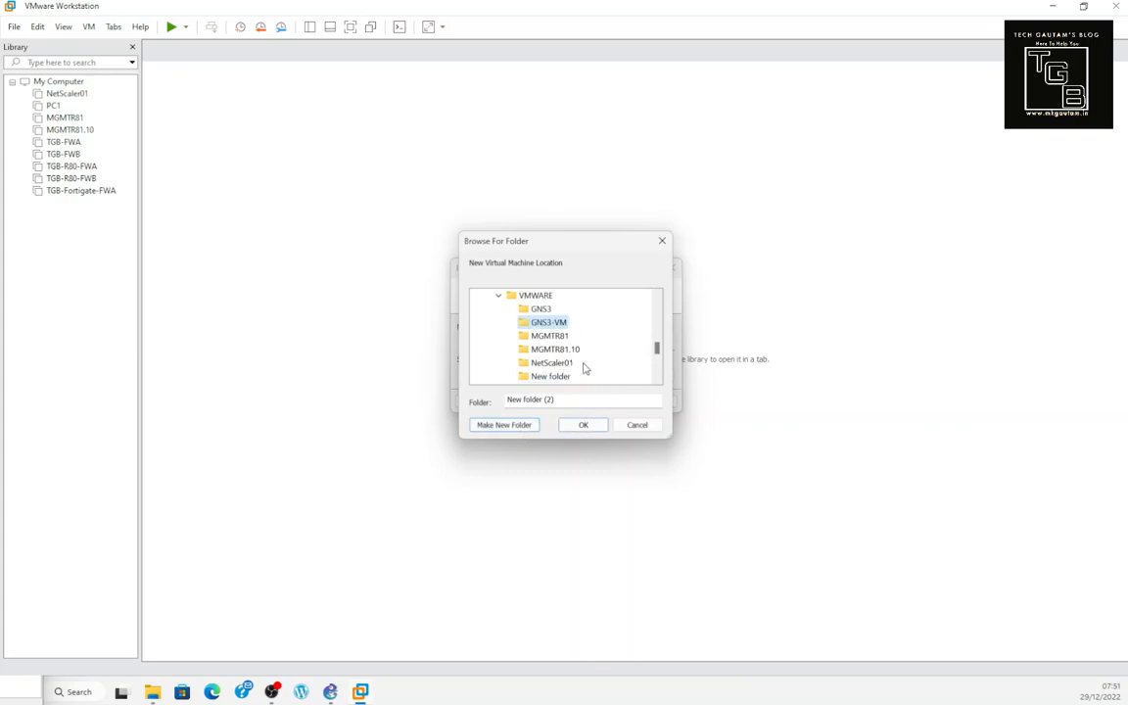
pyautogui.click(582, 427)
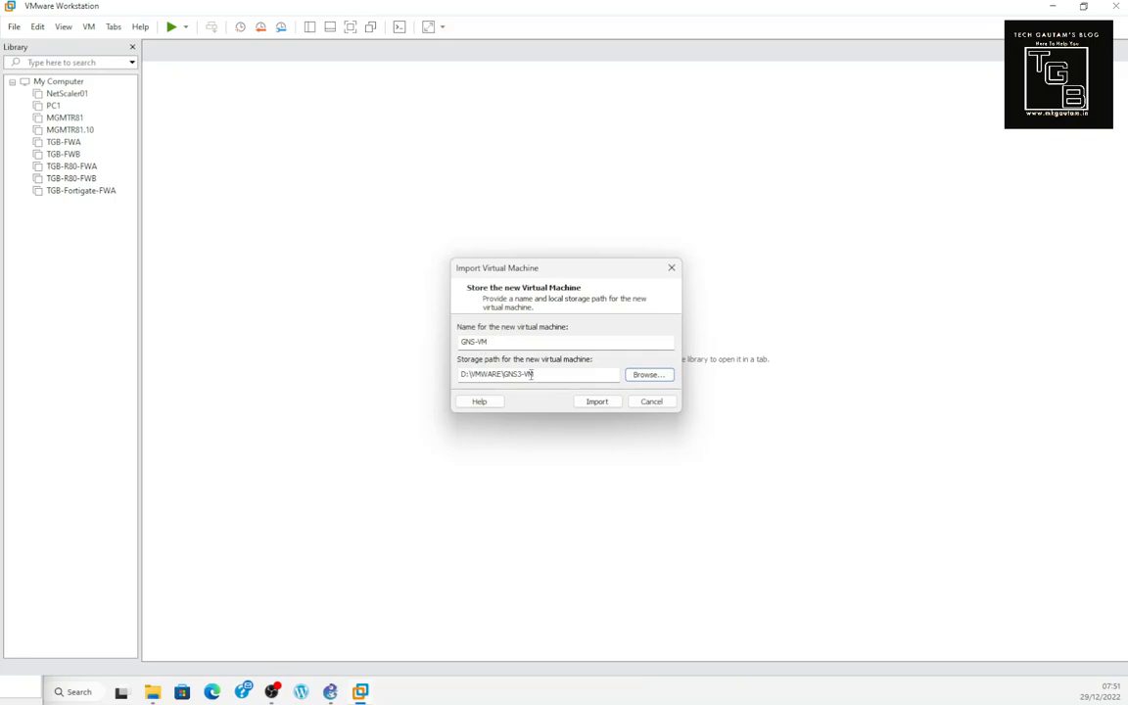
pyautogui.click(597, 402)
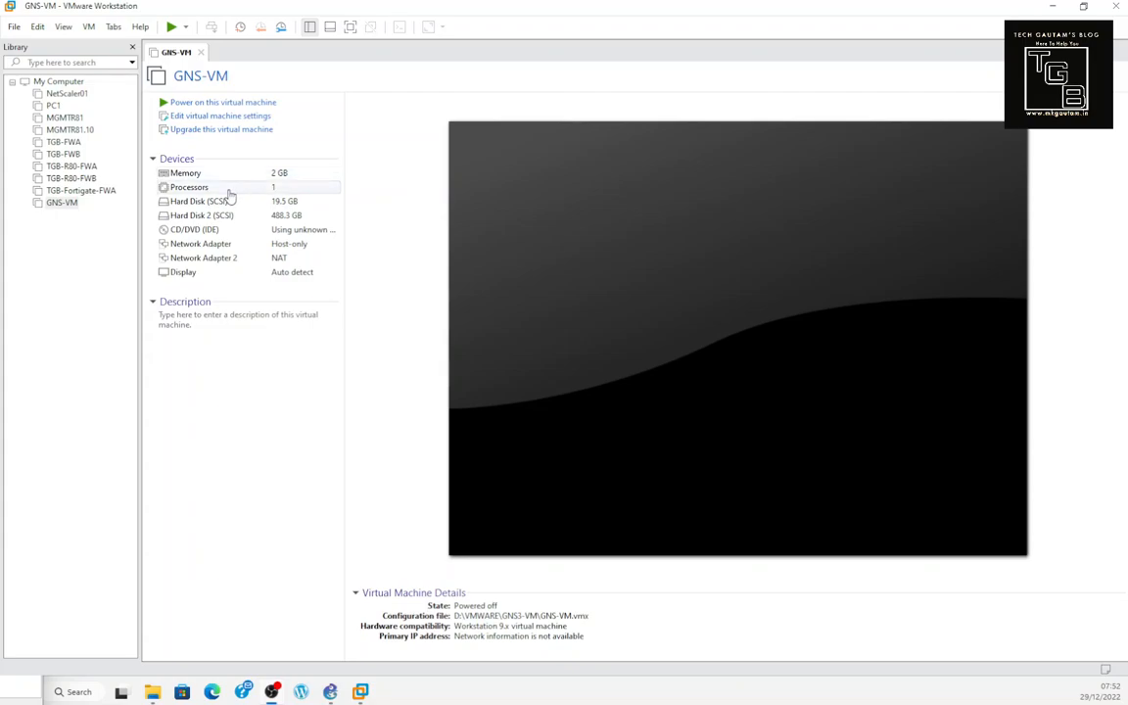
# Step: Set Network Adapter 2 of GNS-VM to the custom virtual network VMnet8 (NAT) and save the settings
pyautogui.click(218, 250)
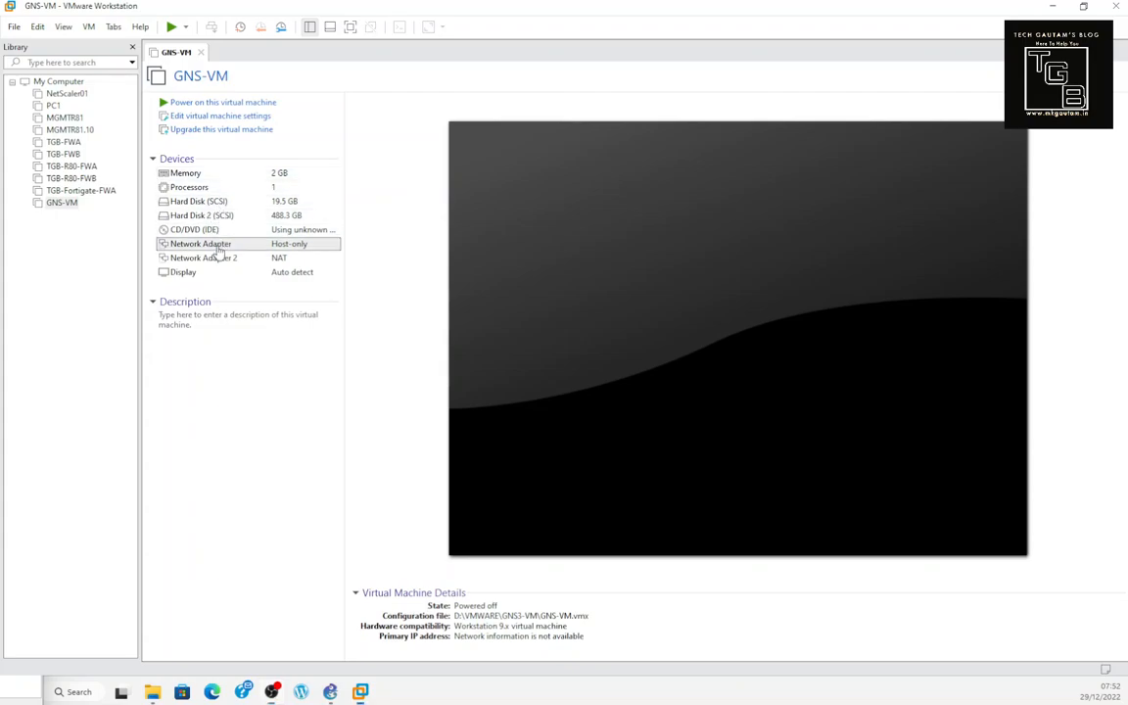
pyautogui.doubleClick(279, 245)
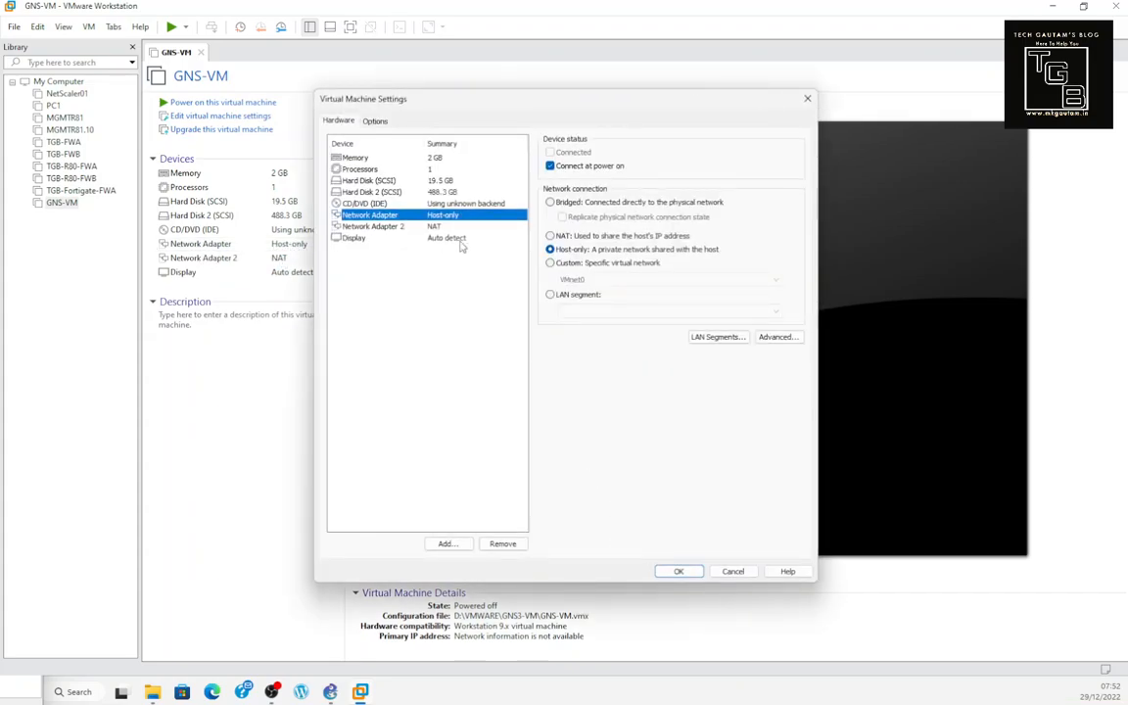
pyautogui.click(434, 226)
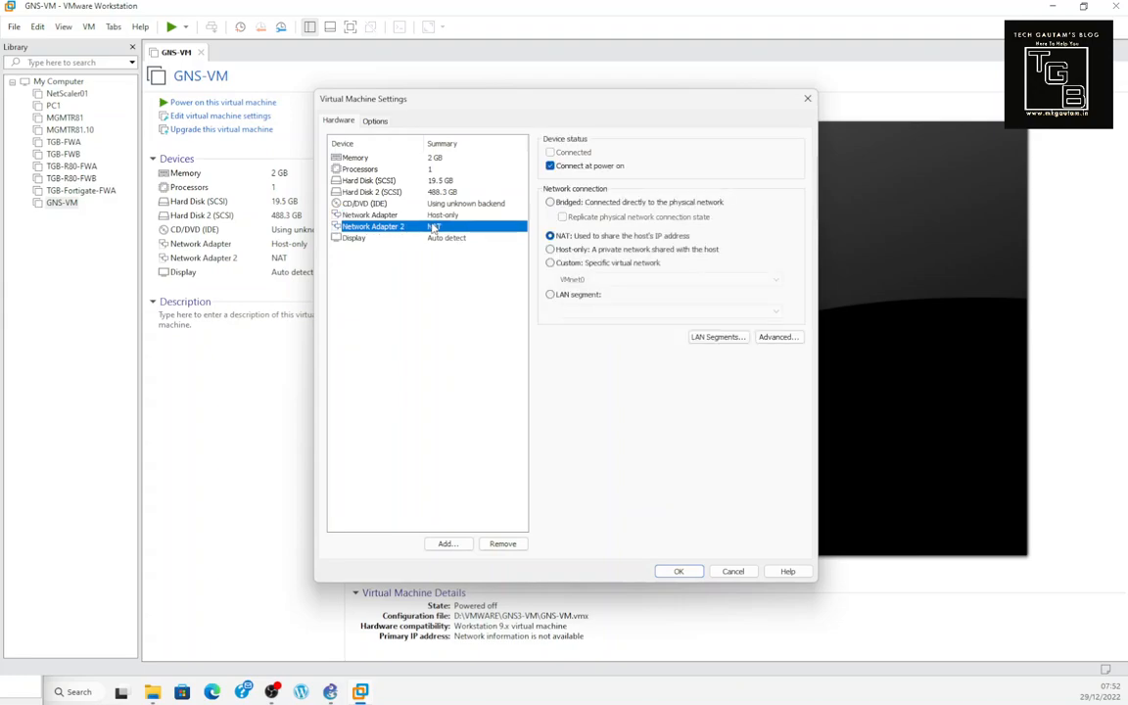
pyautogui.click(550, 262)
pyautogui.click(626, 280)
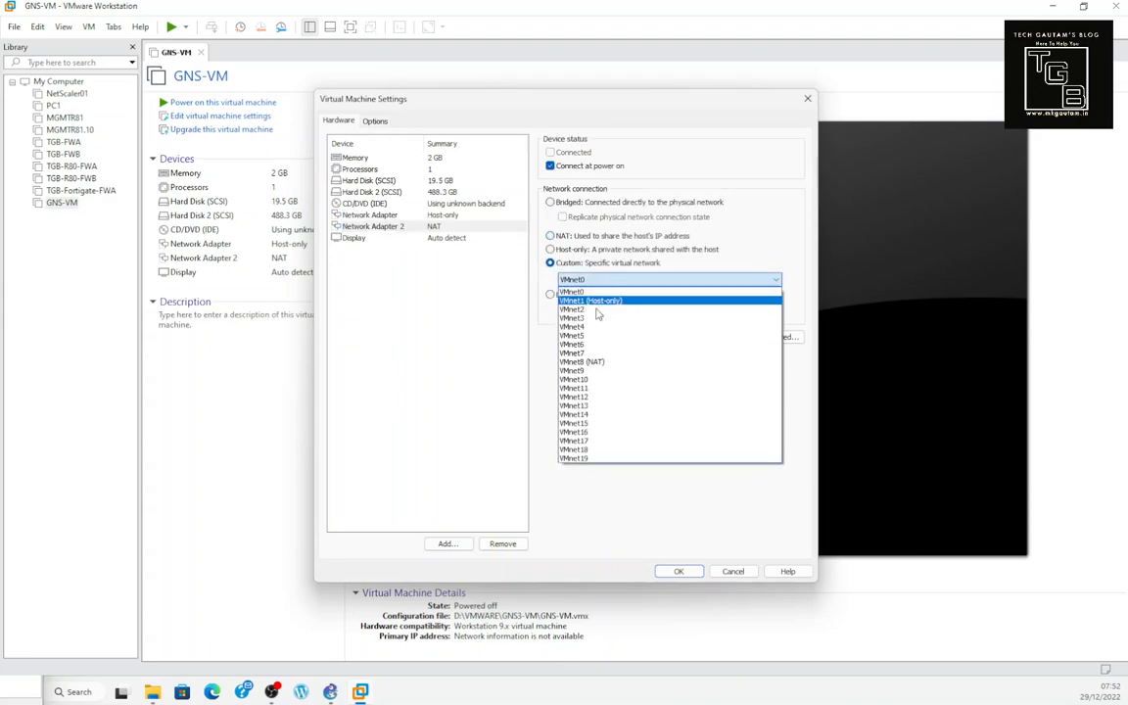
pyautogui.click(593, 362)
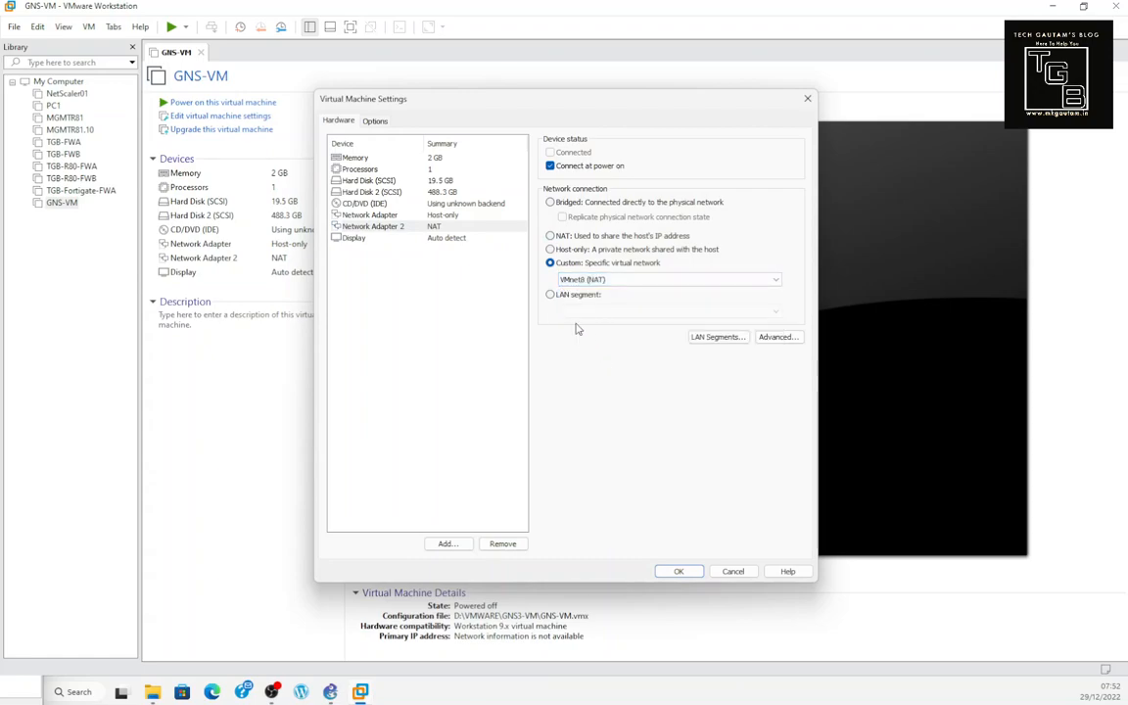
pyautogui.click(678, 571)
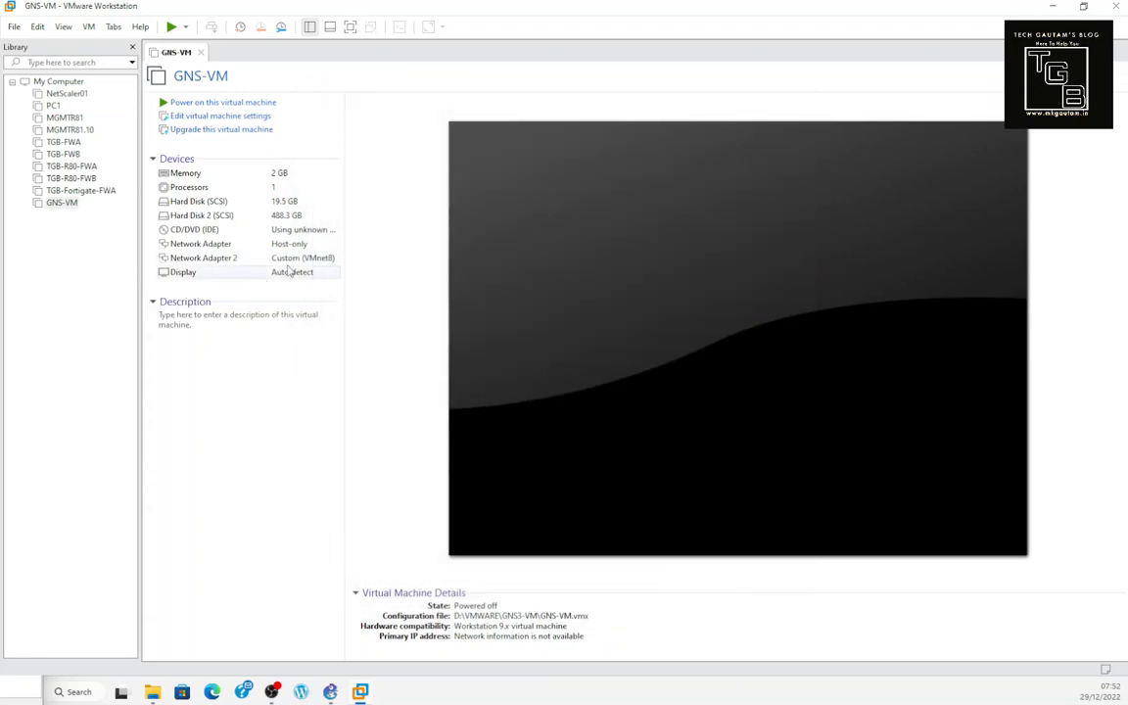
# Step: Power on GNS-VM and show its console in full screen
pyautogui.click(254, 104)
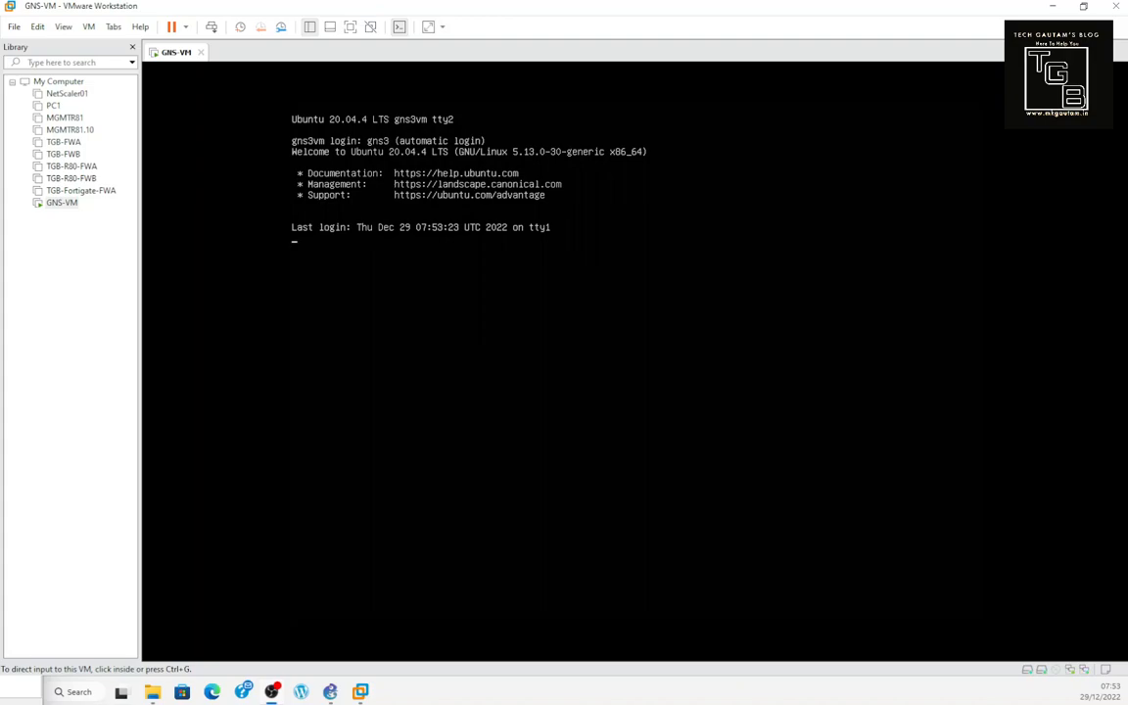
pyautogui.click(350, 27)
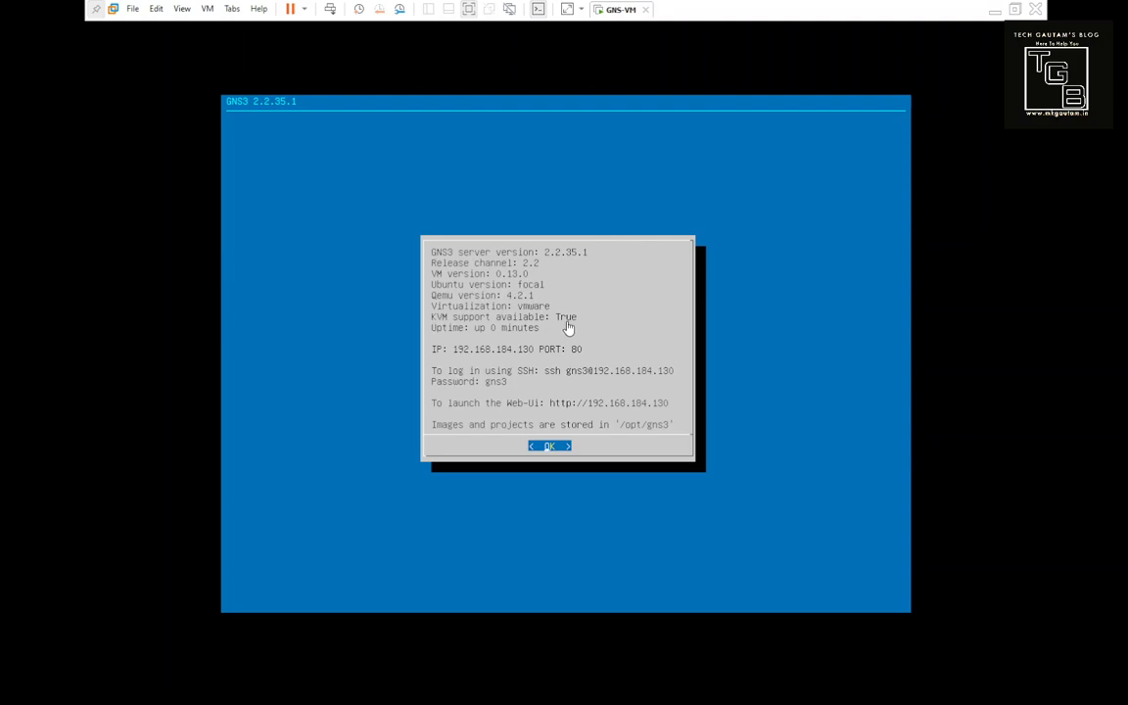
# Step: Leave full screen and check the virtualization engine setting in GNS-VM's processor settings against the KVM support line in its console
pyautogui.click(470, 10)
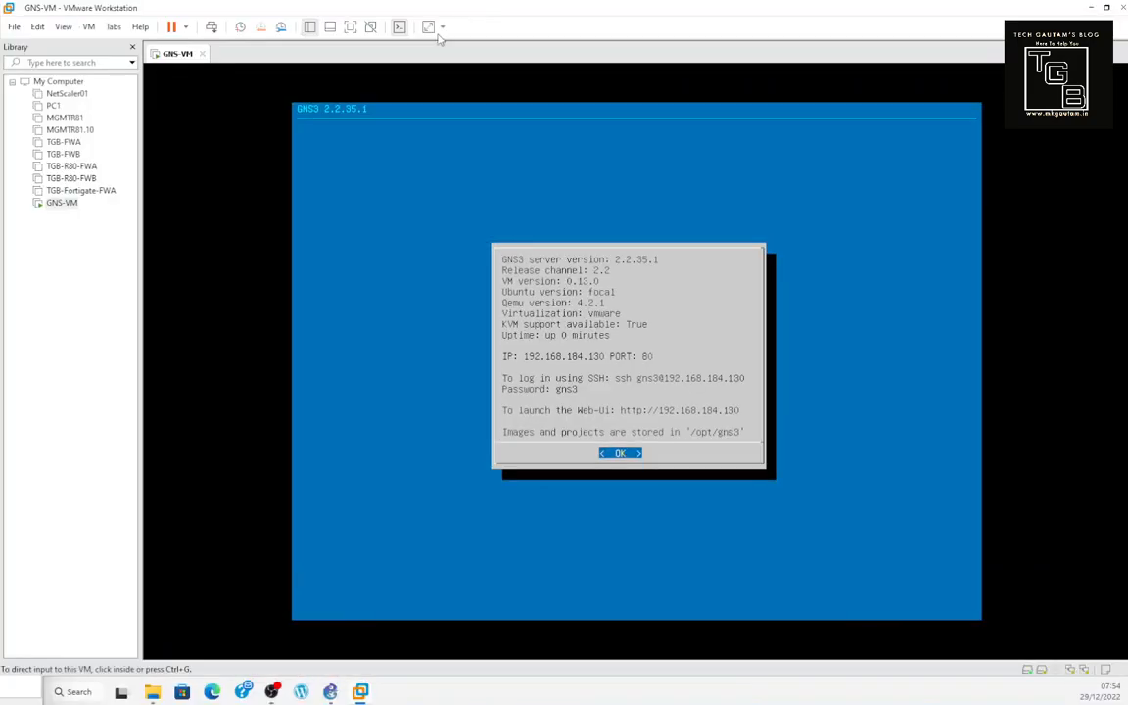
pyautogui.rightClick(65, 207)
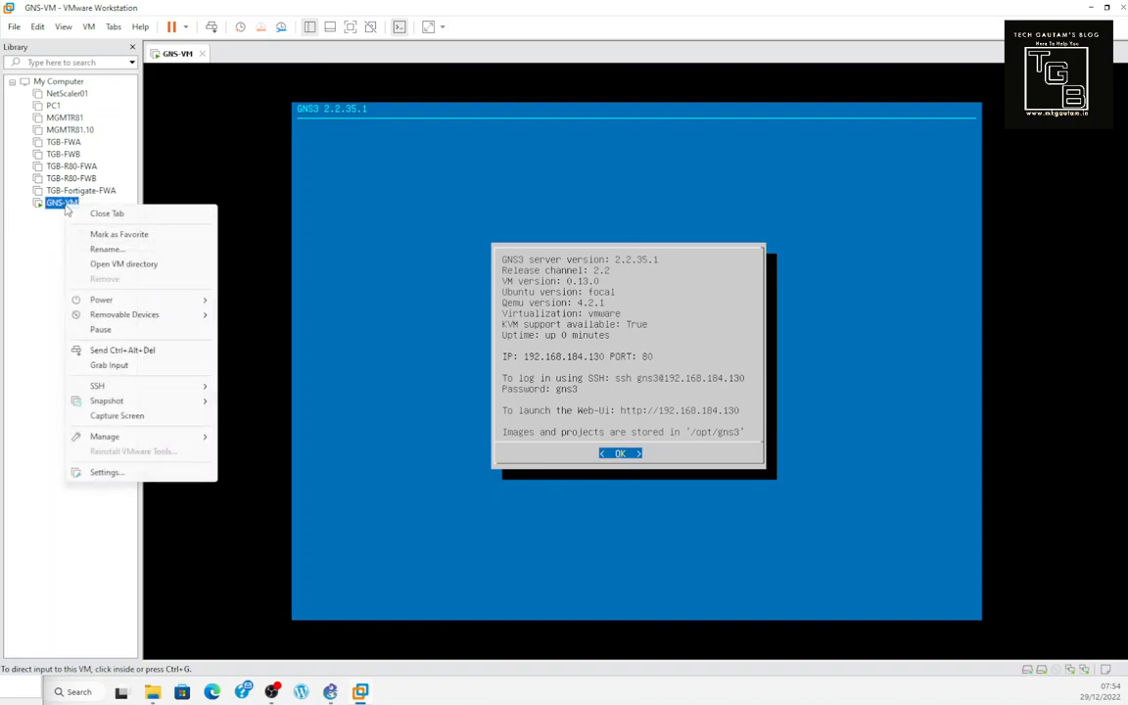
pyautogui.click(104, 473)
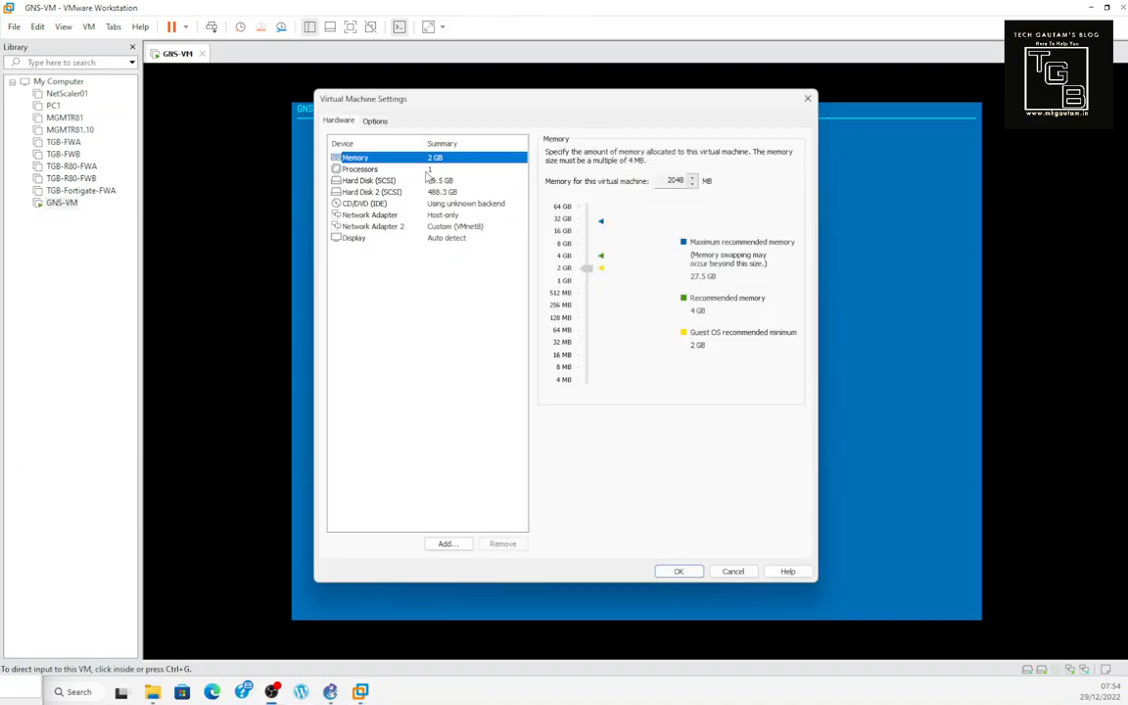
pyautogui.click(427, 171)
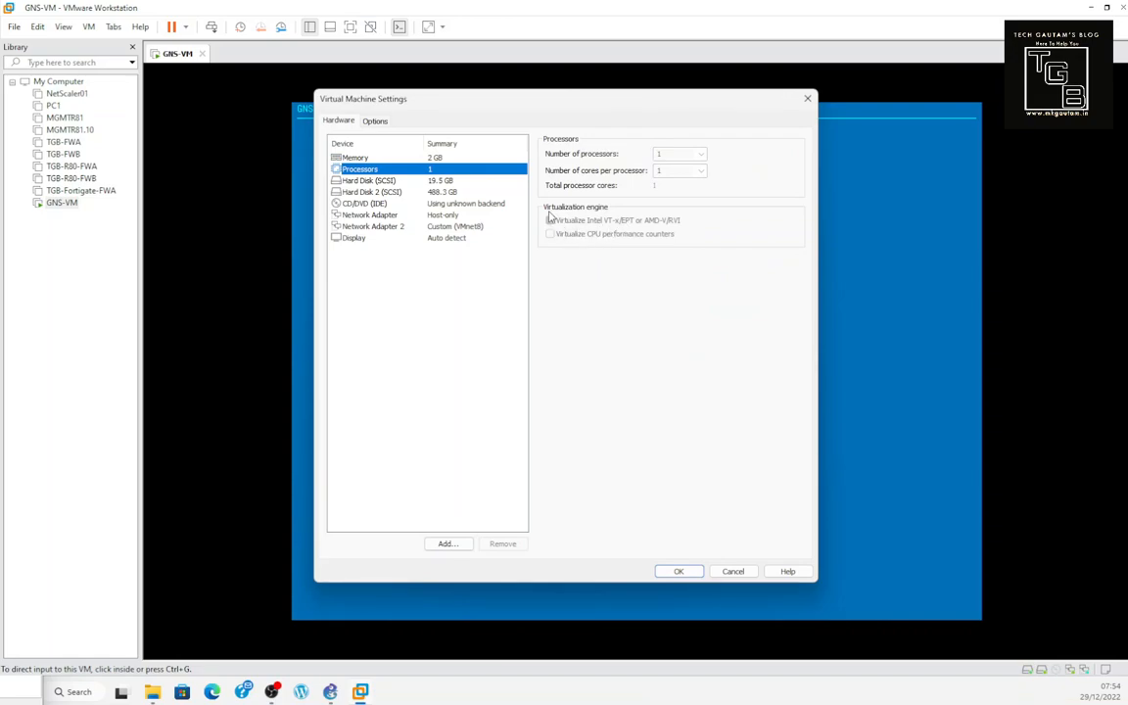
pyautogui.moveTo(572, 106); pyautogui.dragTo(874, 122)
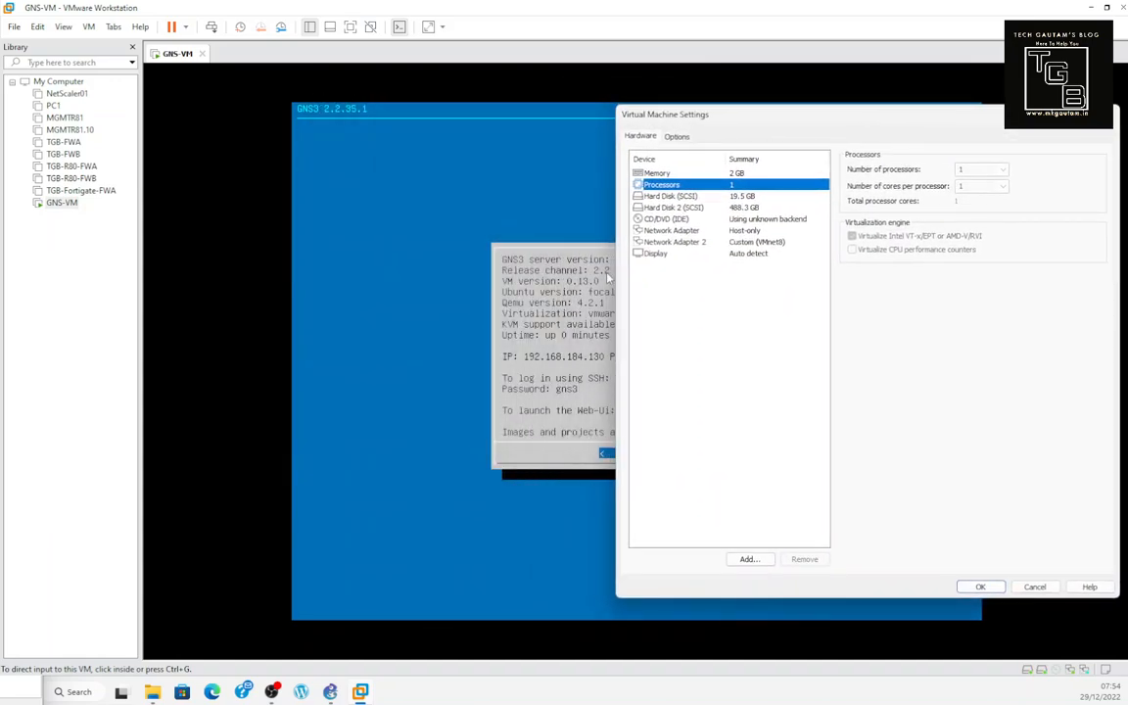
pyautogui.moveTo(769, 124); pyautogui.dragTo(443, 116)
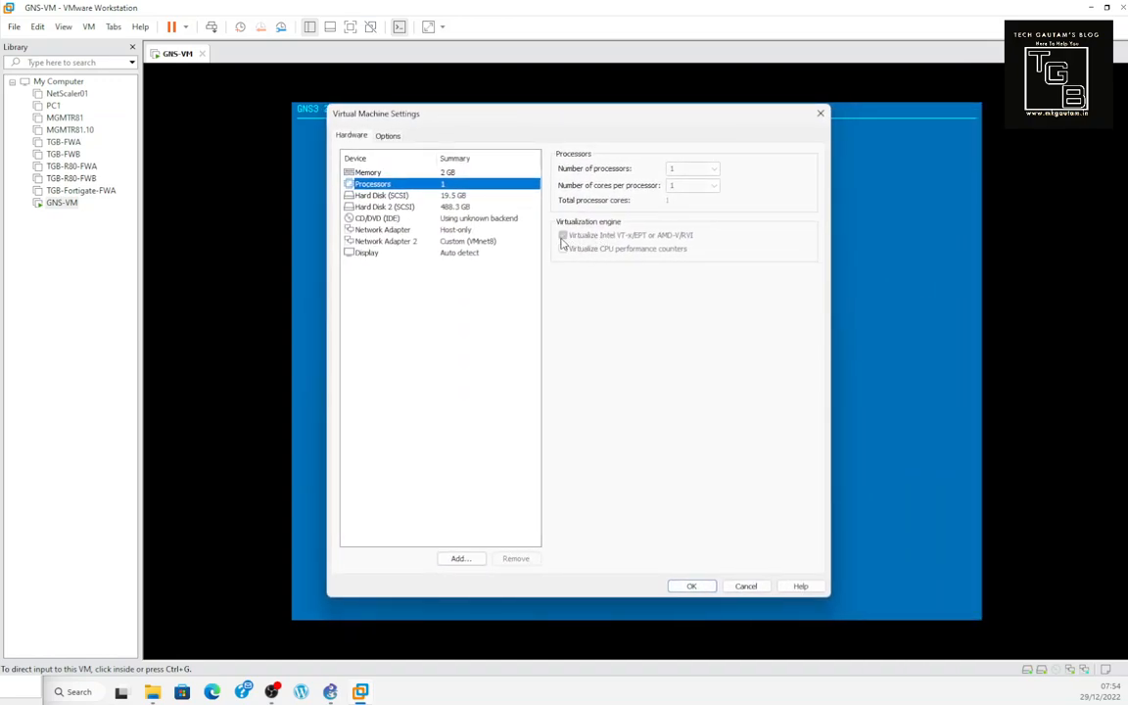
pyautogui.moveTo(587, 122); pyautogui.dragTo(745, 447)
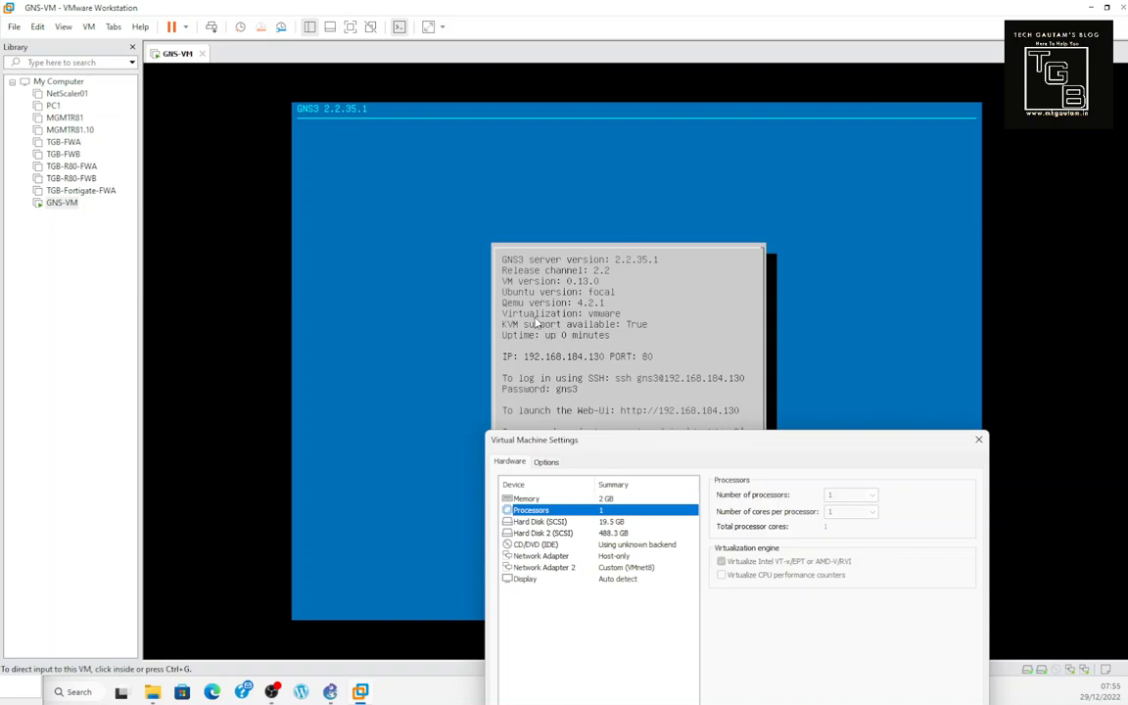
pyautogui.moveTo(569, 443); pyautogui.dragTo(531, 106)
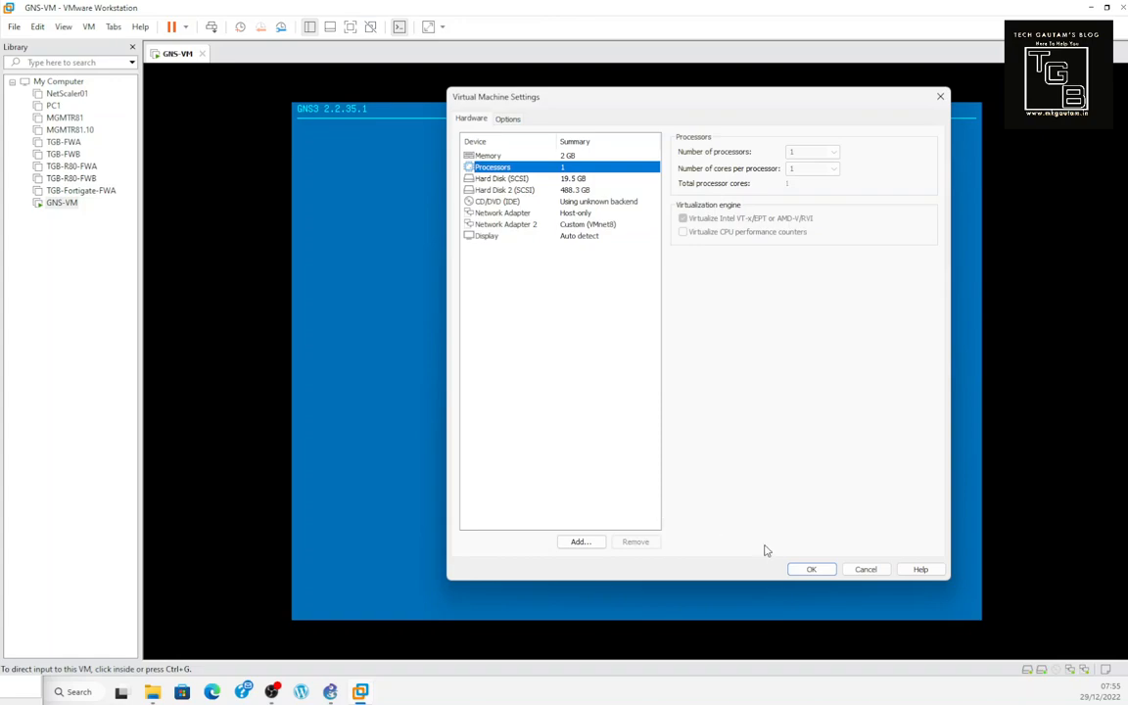
pyautogui.click(810, 568)
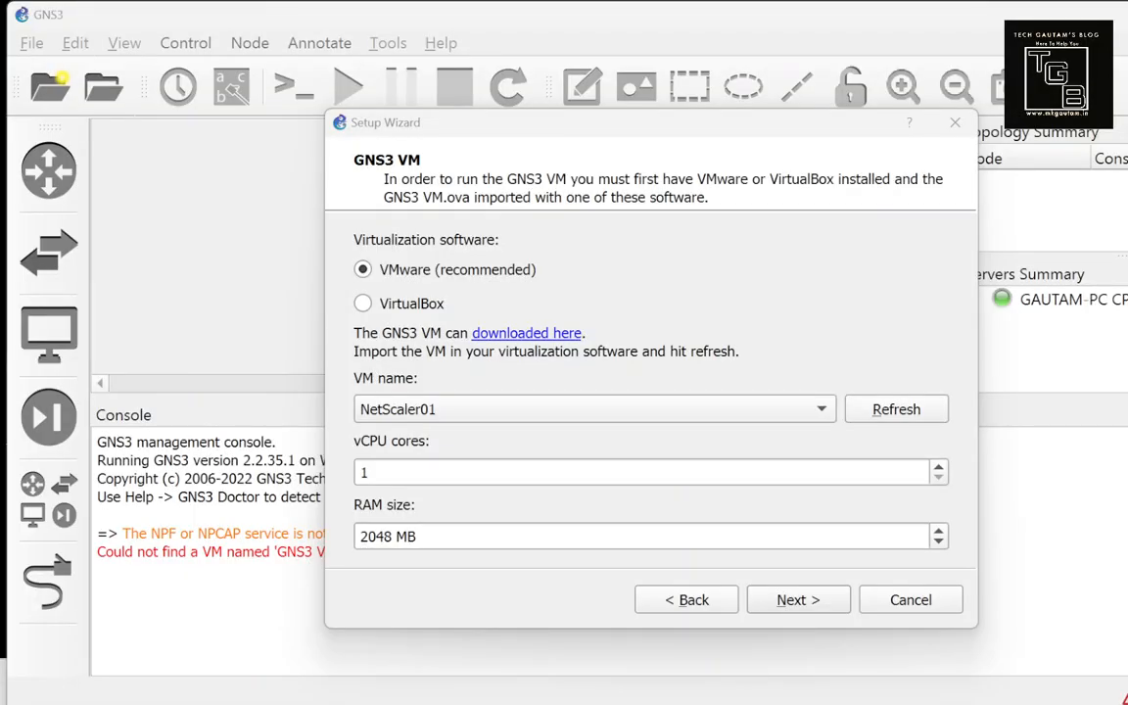
# Step: Switch to the GNS3 Setup Wizard, refresh the VM list, choose GNS-VM as the VMware virtual machine and finish the wizard
pyautogui.click(881, 418)
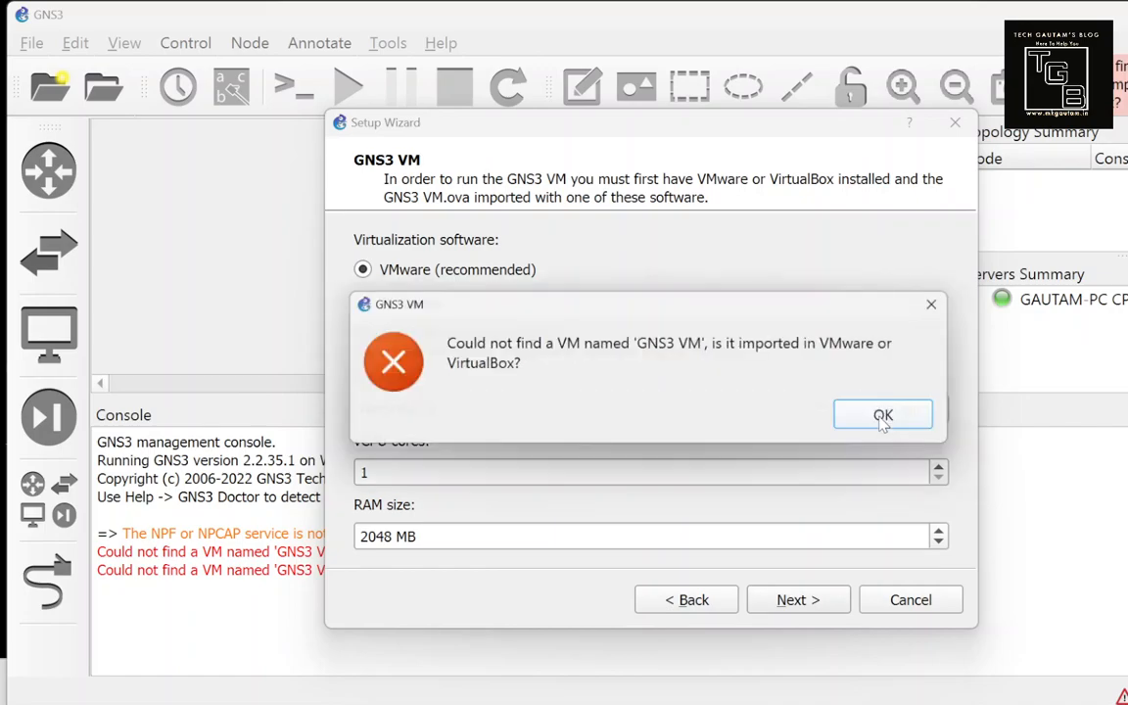
pyautogui.click(881, 419)
pyautogui.click(801, 410)
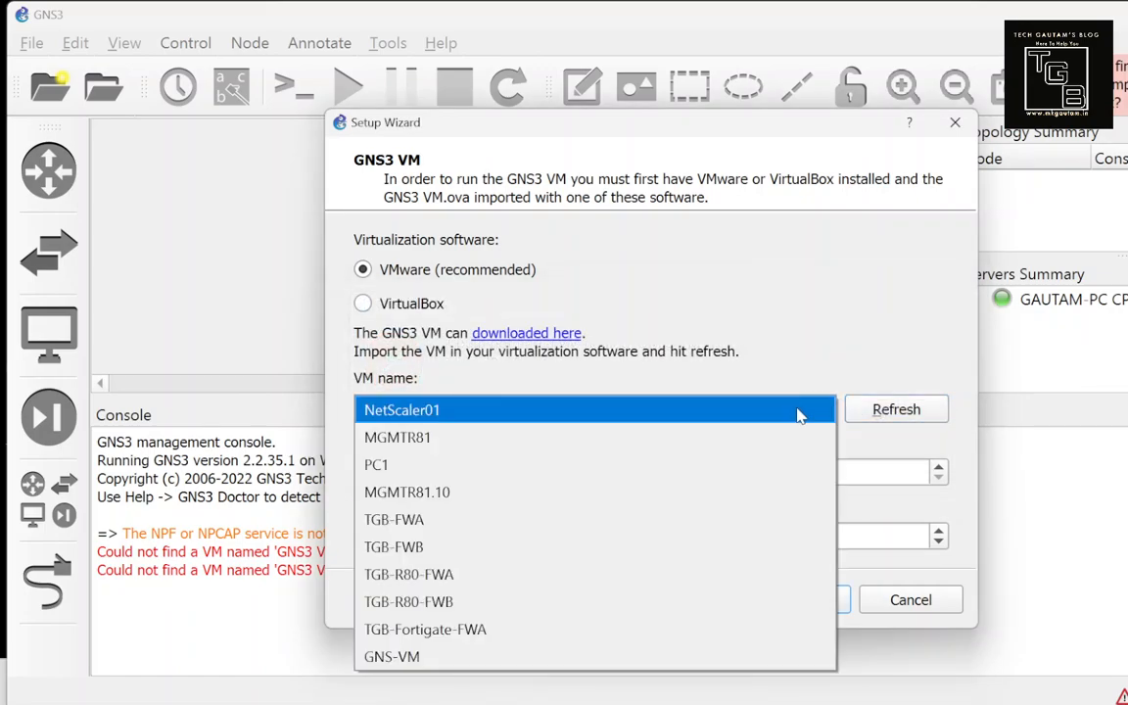
pyautogui.click(446, 662)
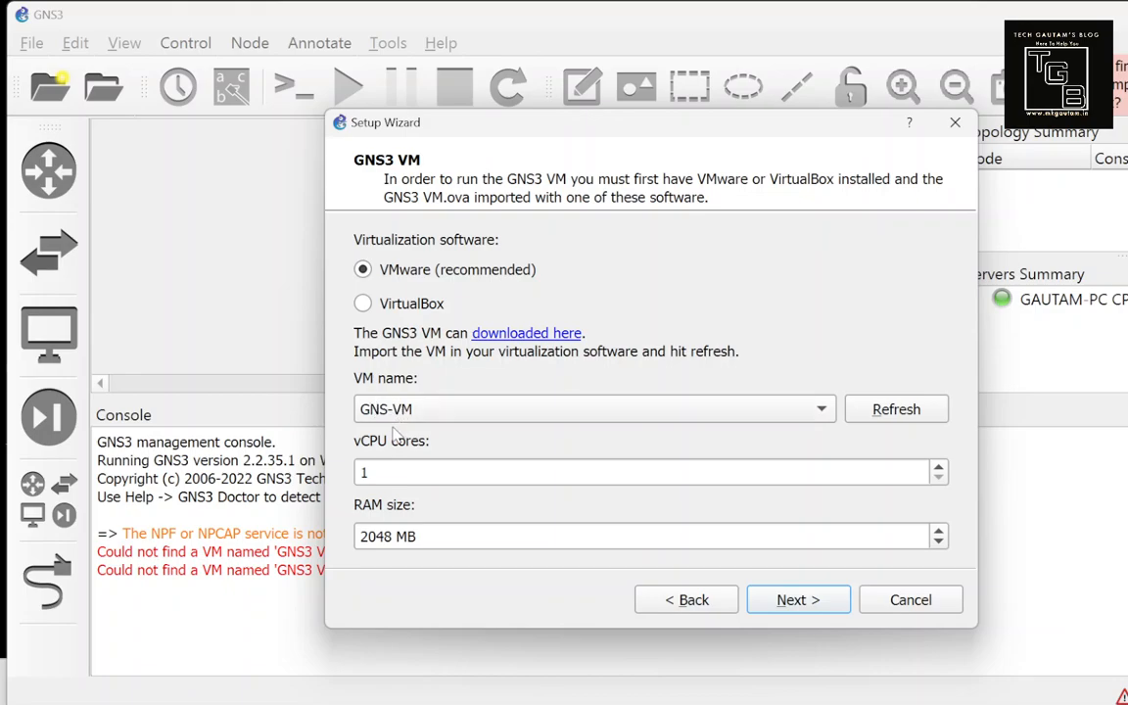
pyautogui.click(791, 601)
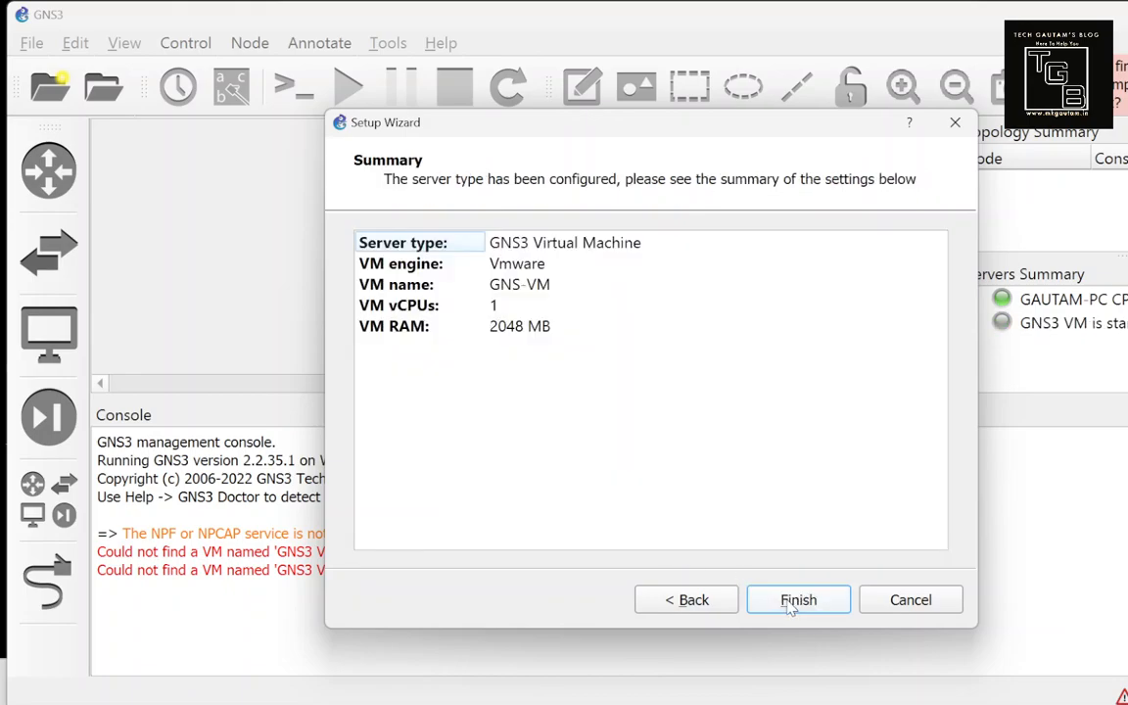
pyautogui.click(791, 601)
pyautogui.click(812, 607)
pyautogui.click(811, 604)
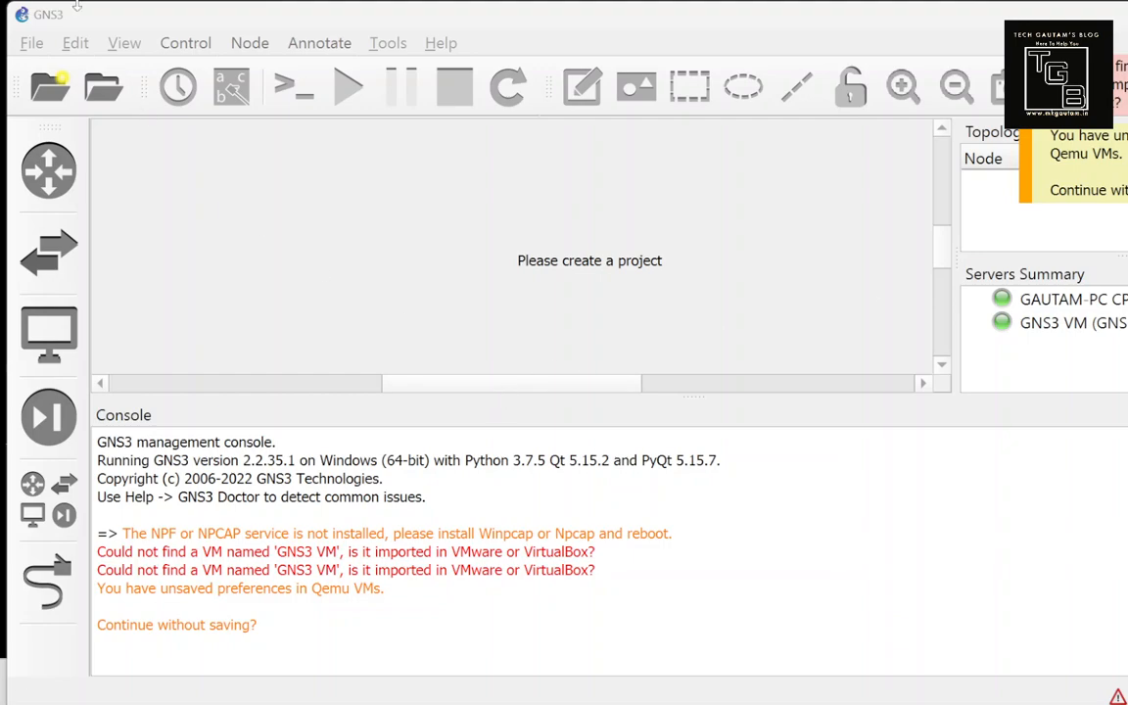
# Step: Try to create a new Qemu VM template that runs on the GNS3 VM
pyautogui.click(75, 43)
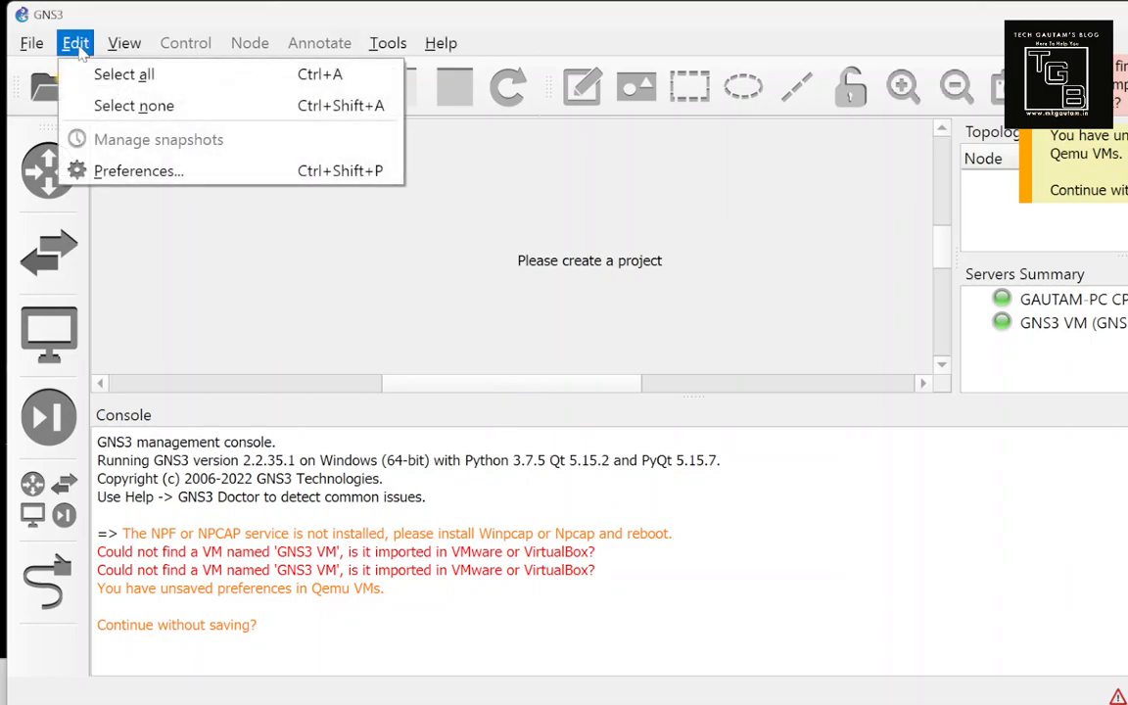
pyautogui.click(114, 173)
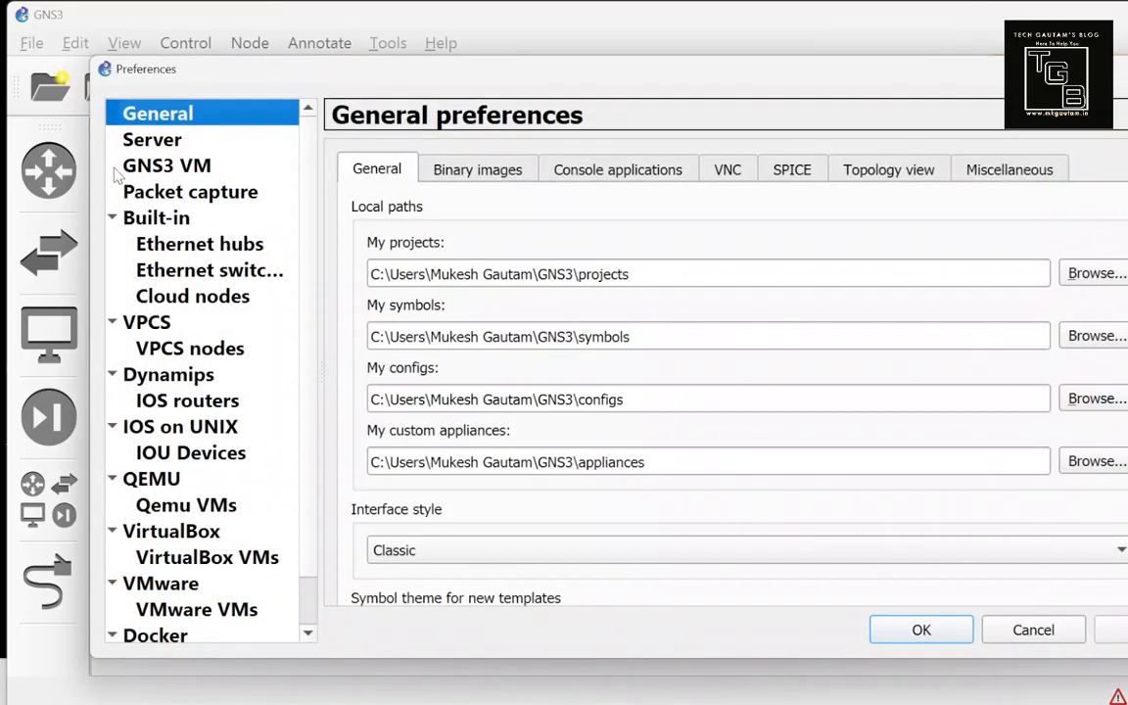
pyautogui.click(185, 507)
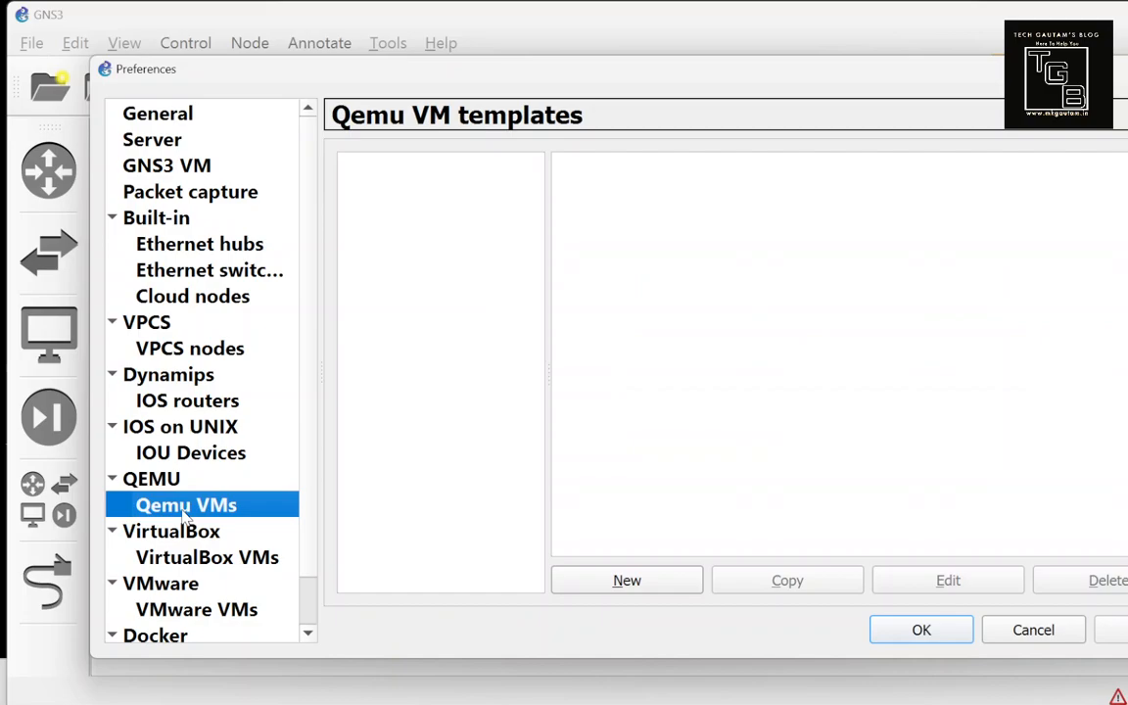
pyautogui.click(643, 582)
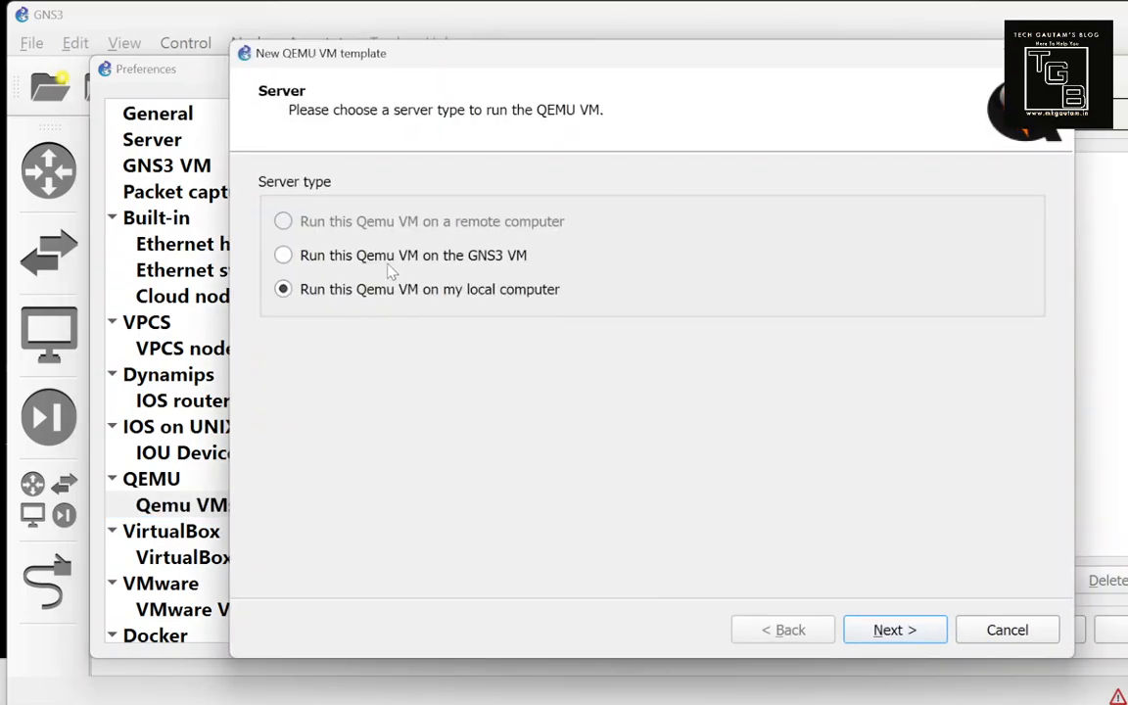
pyautogui.click(356, 259)
pyautogui.click(875, 630)
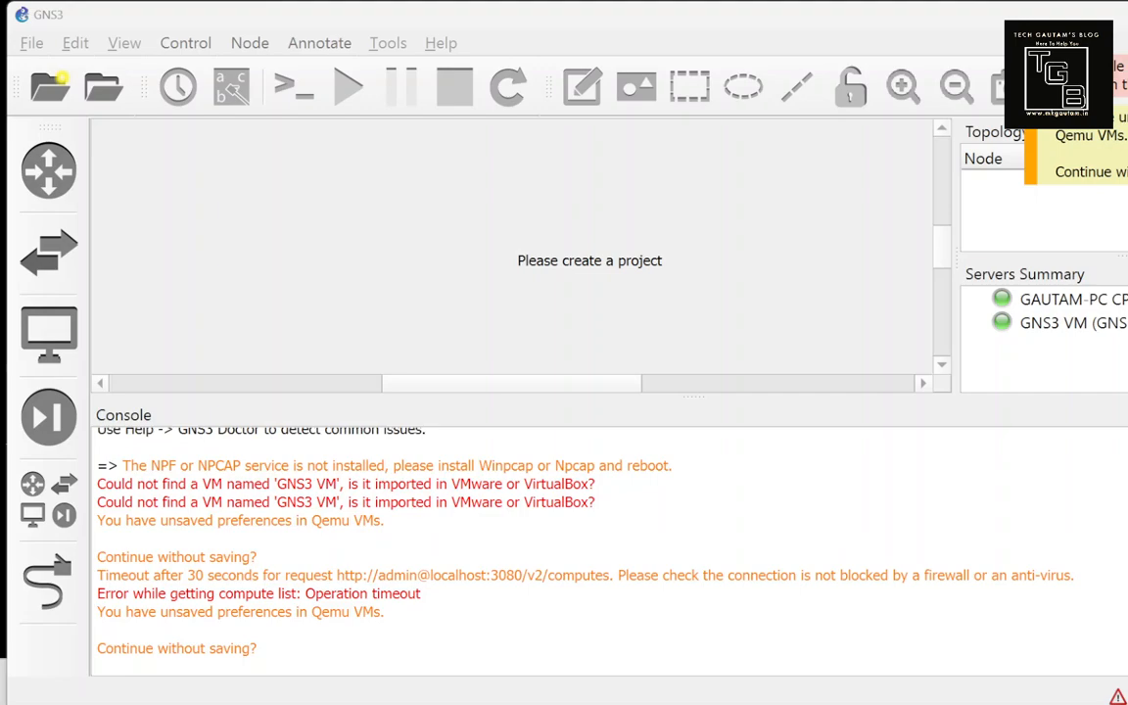
# Step: Quit GNS3 and start it again
pyautogui.click(32, 44)
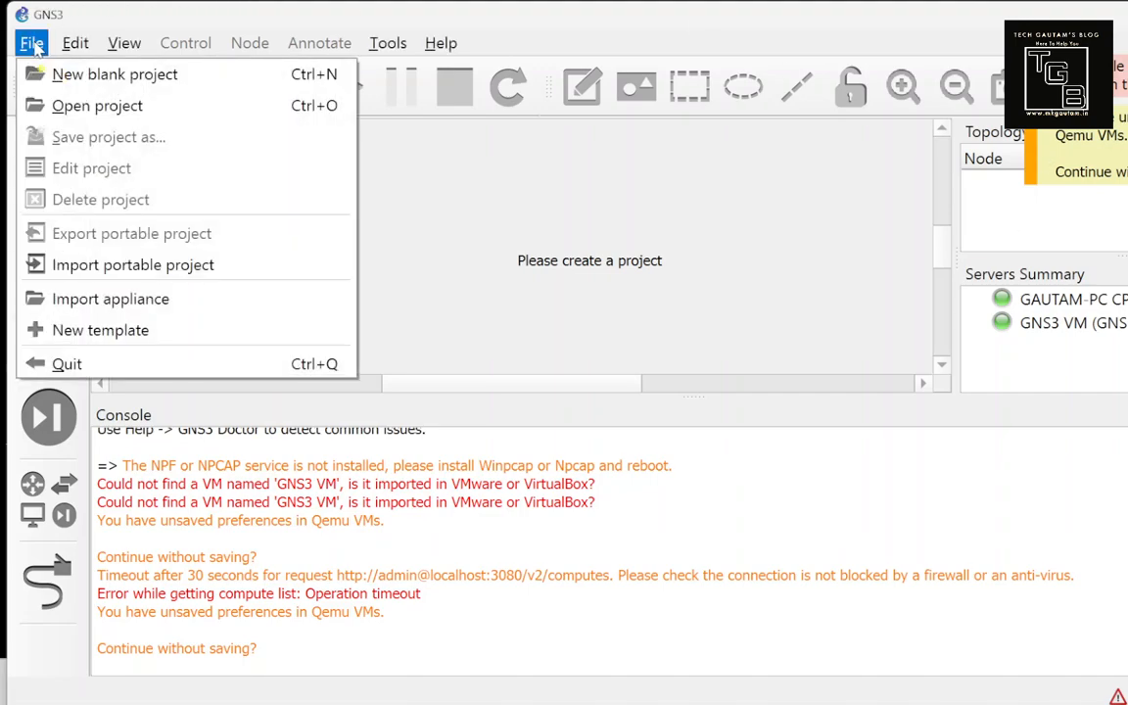
pyautogui.click(60, 366)
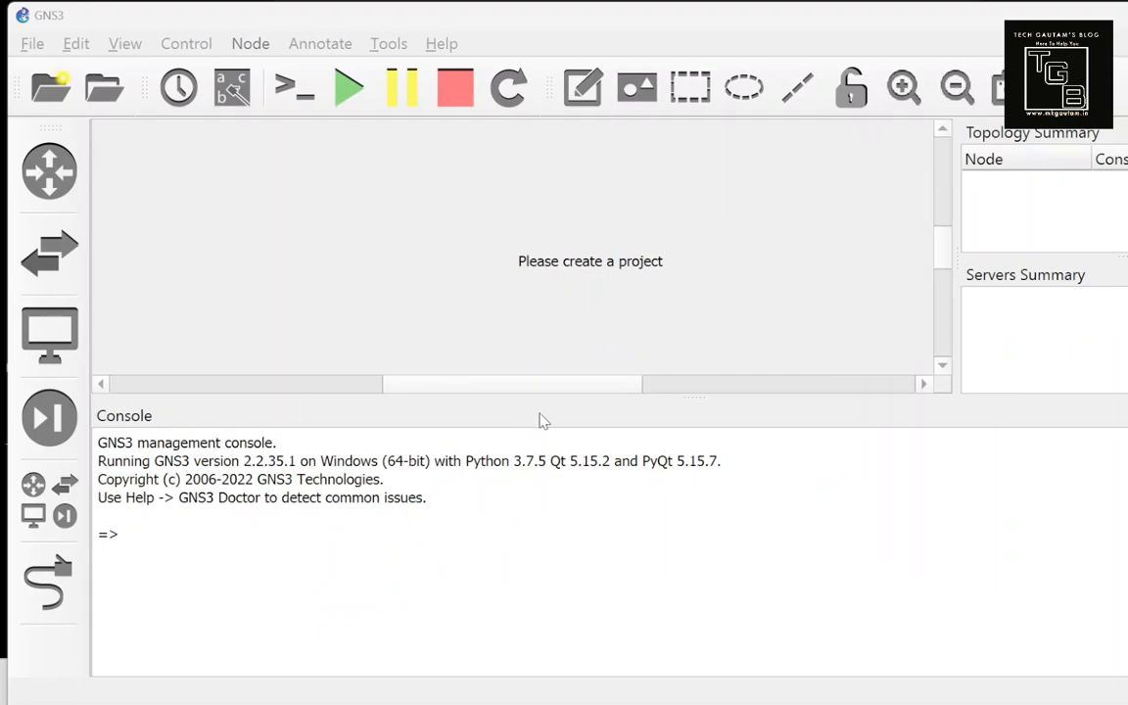
# Step: Try to create a new security device template by installing an appliance from the GNS3 server
pyautogui.click(68, 345)
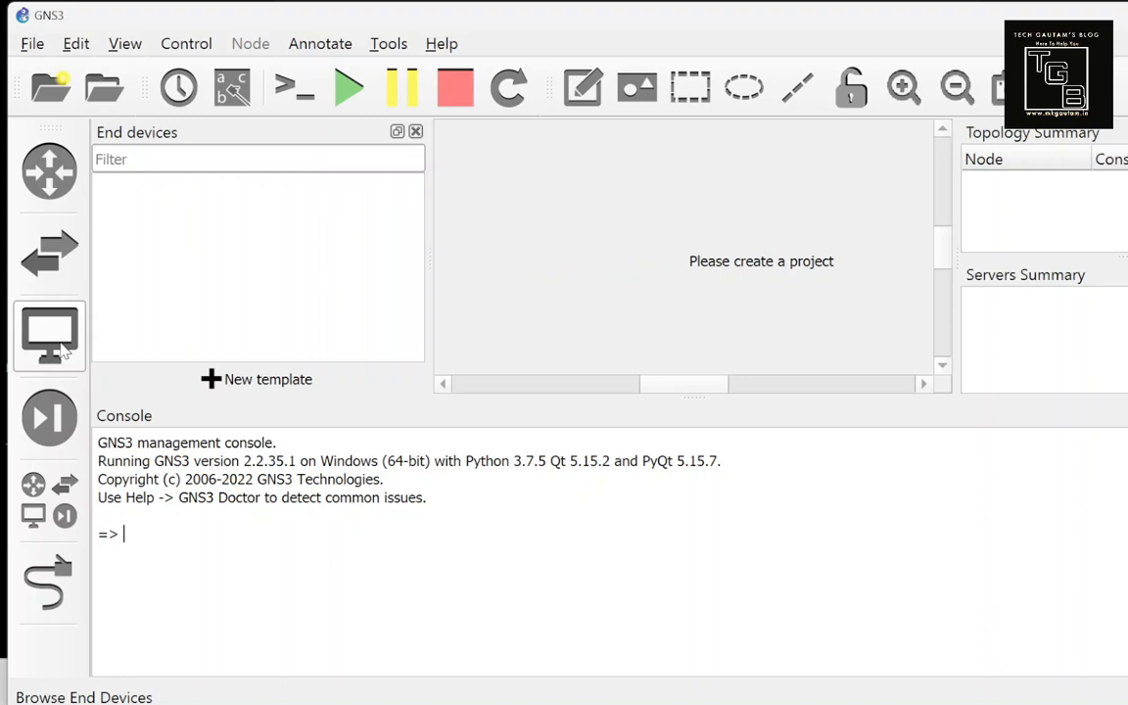
pyautogui.click(67, 426)
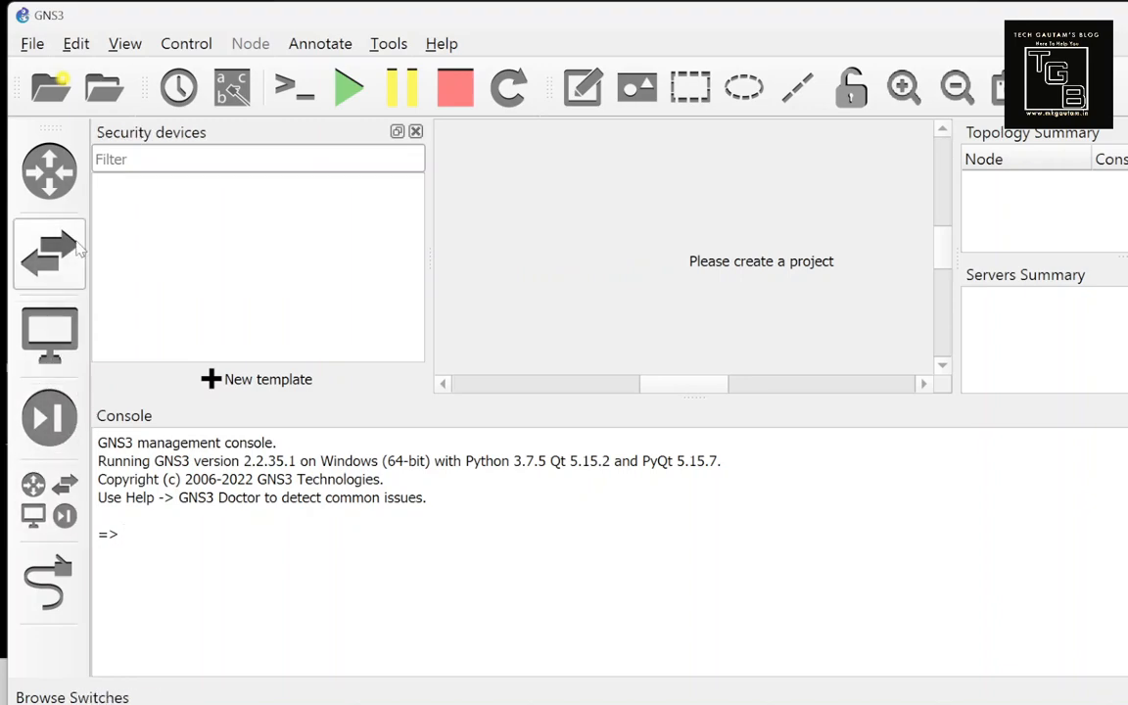
pyautogui.click(250, 386)
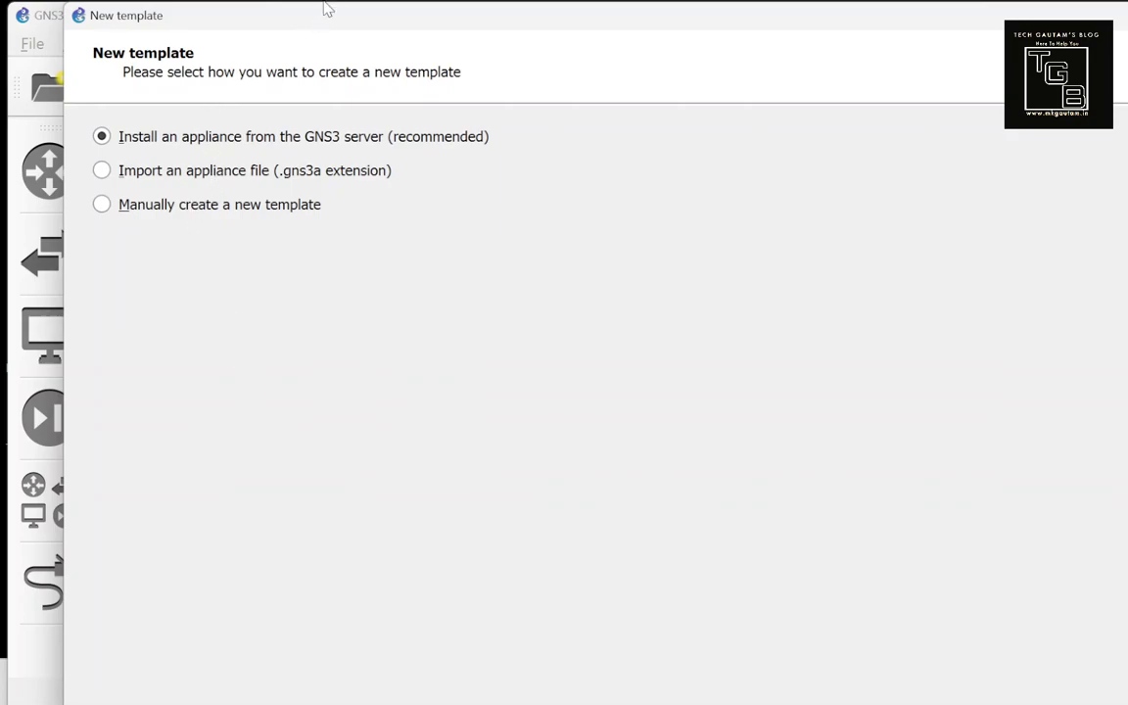
pyautogui.moveTo(319, 8); pyautogui.dragTo(341, 27)
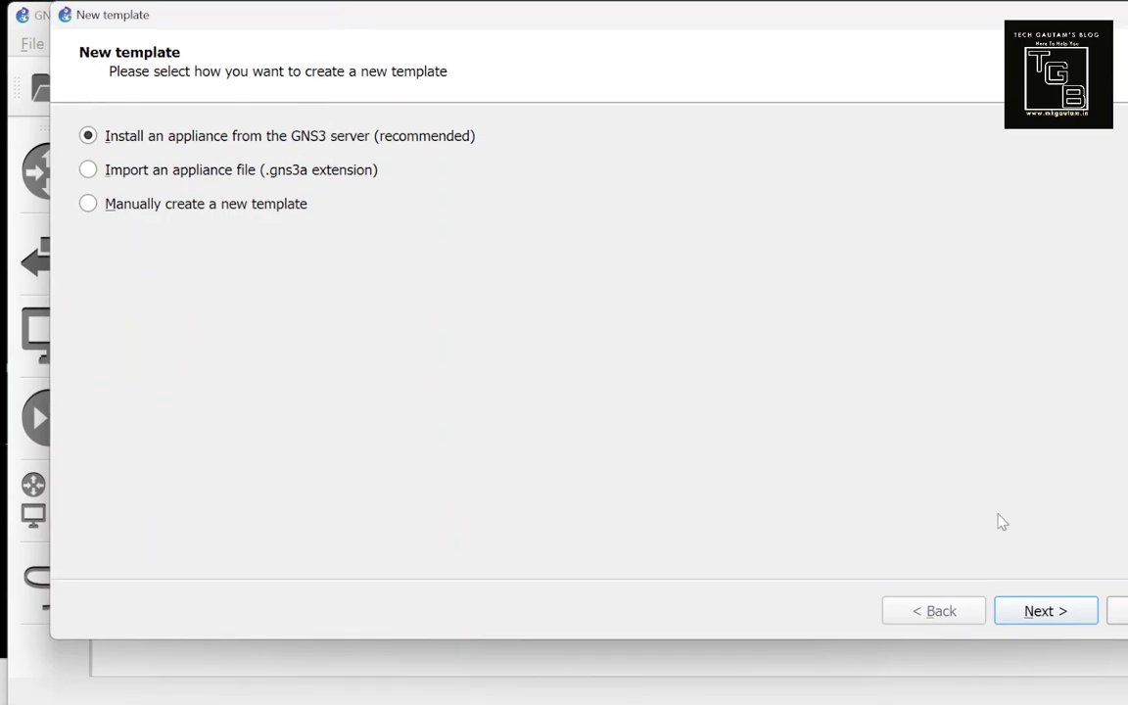
pyautogui.click(1063, 613)
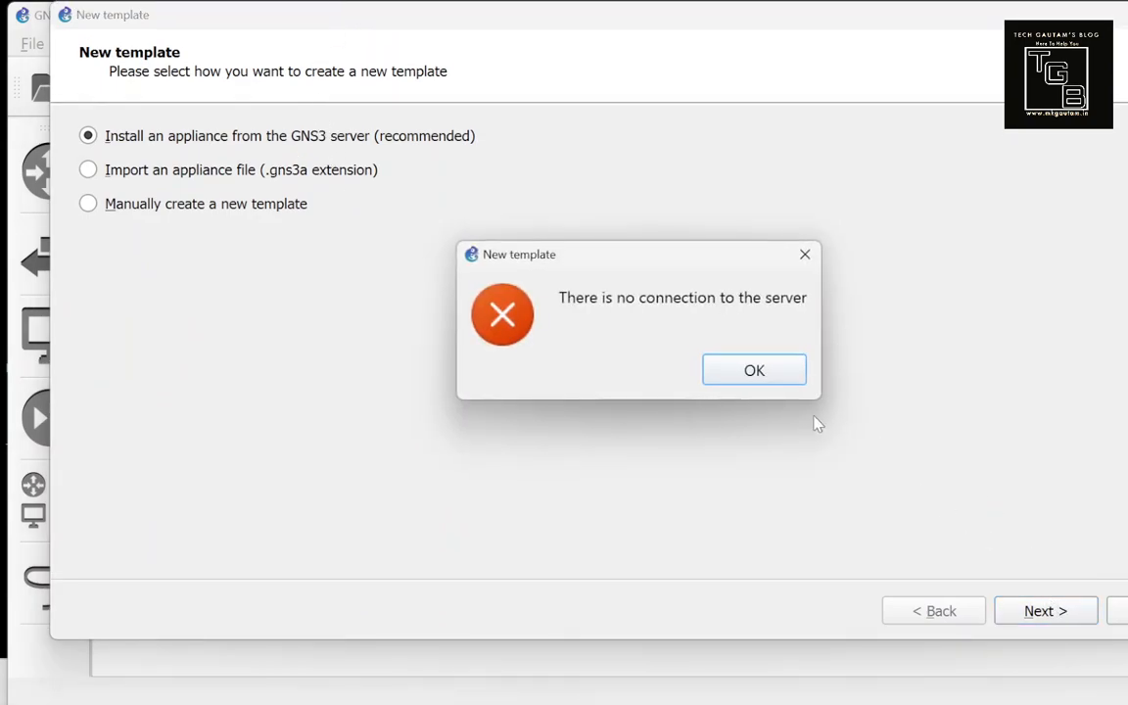
pyautogui.click(750, 378)
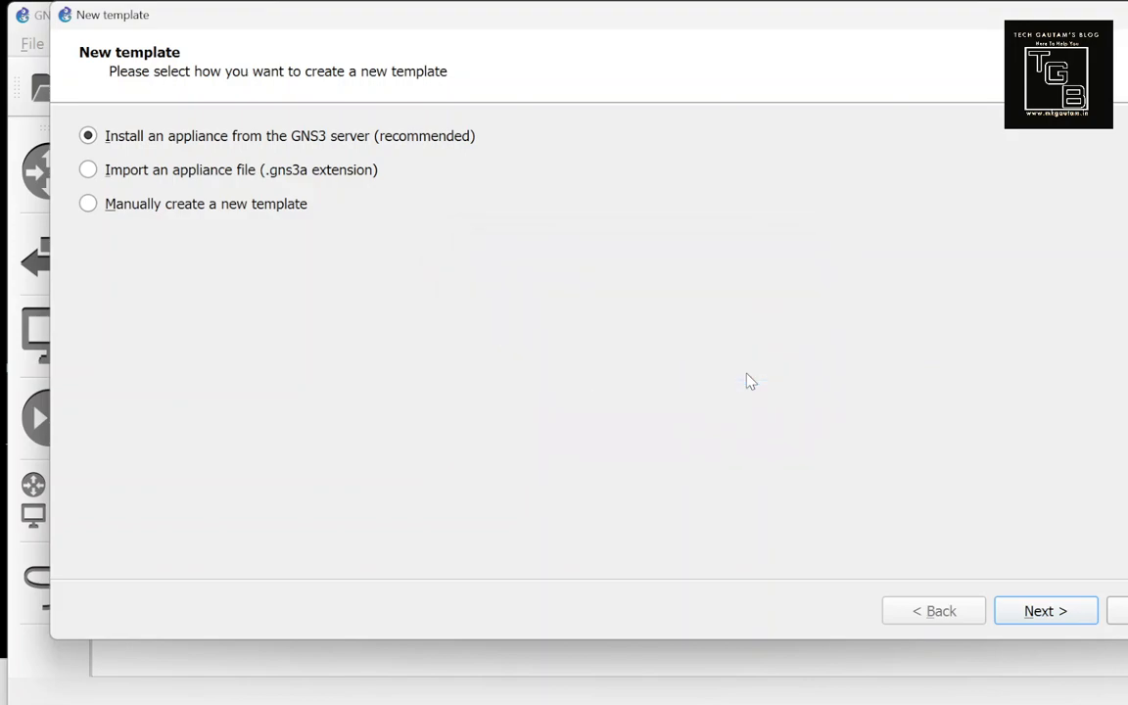
pyautogui.click(1115, 611)
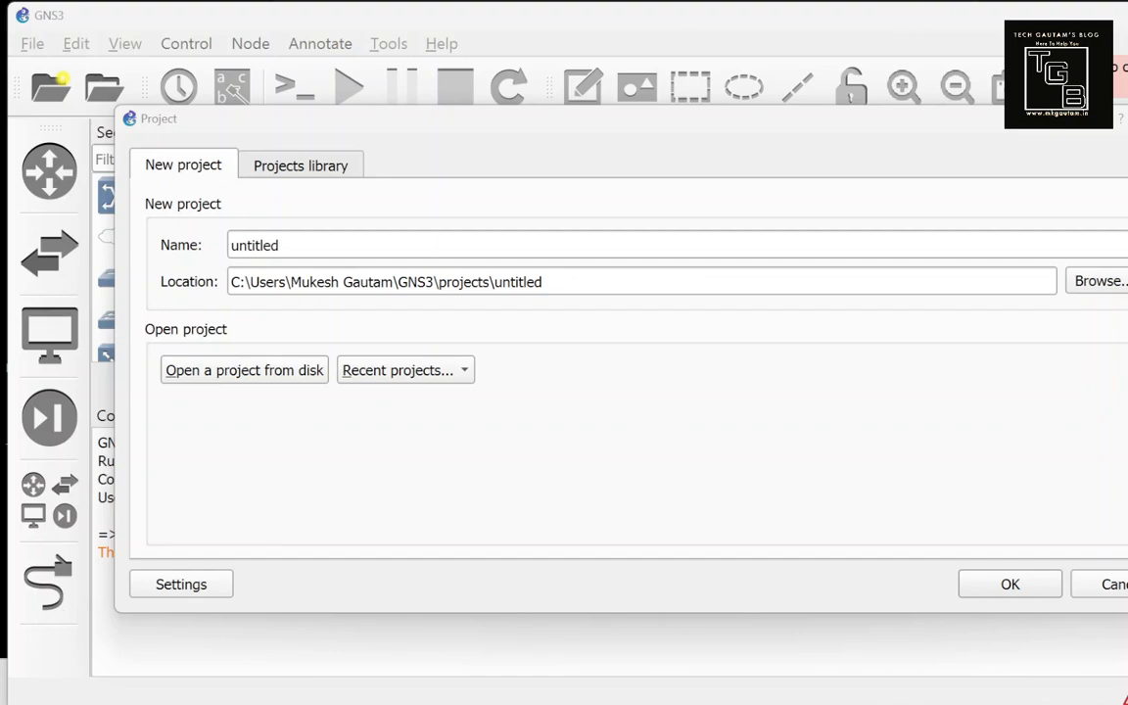
# Step: Switch to VMware Workstation, maximize its window and view the GNS-VM console in full screen
pyautogui.moveTo(1126, 59); pyautogui.dragTo(499, 294)
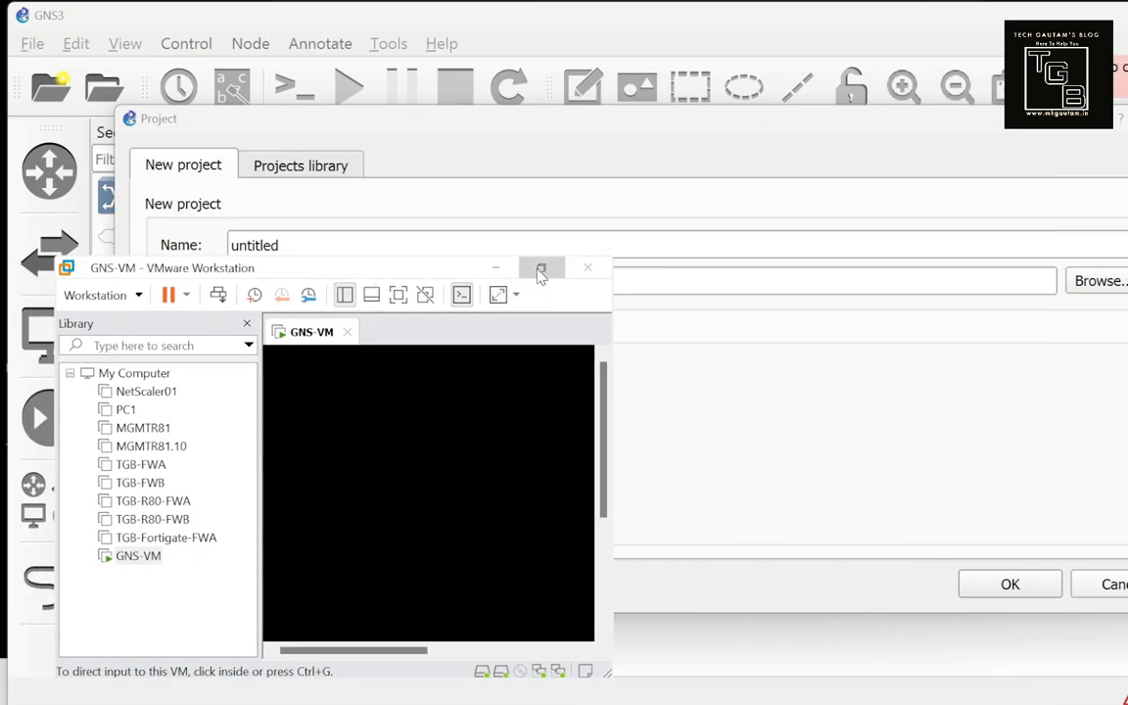
pyautogui.click(542, 270)
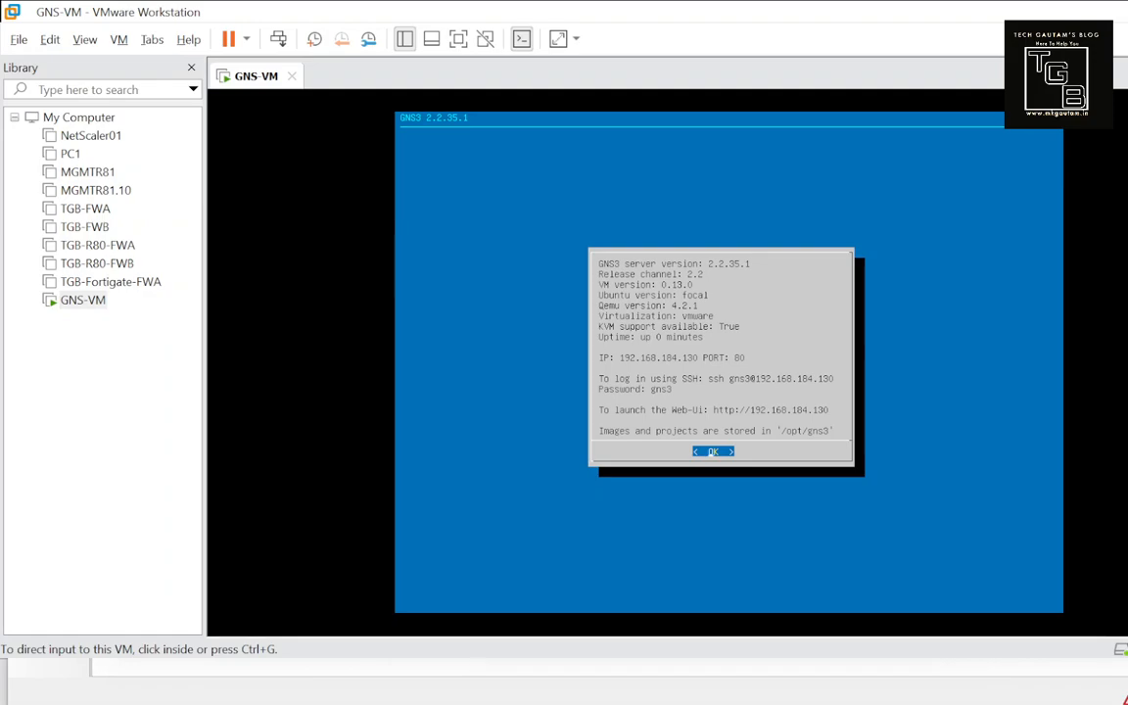
pyautogui.click(459, 39)
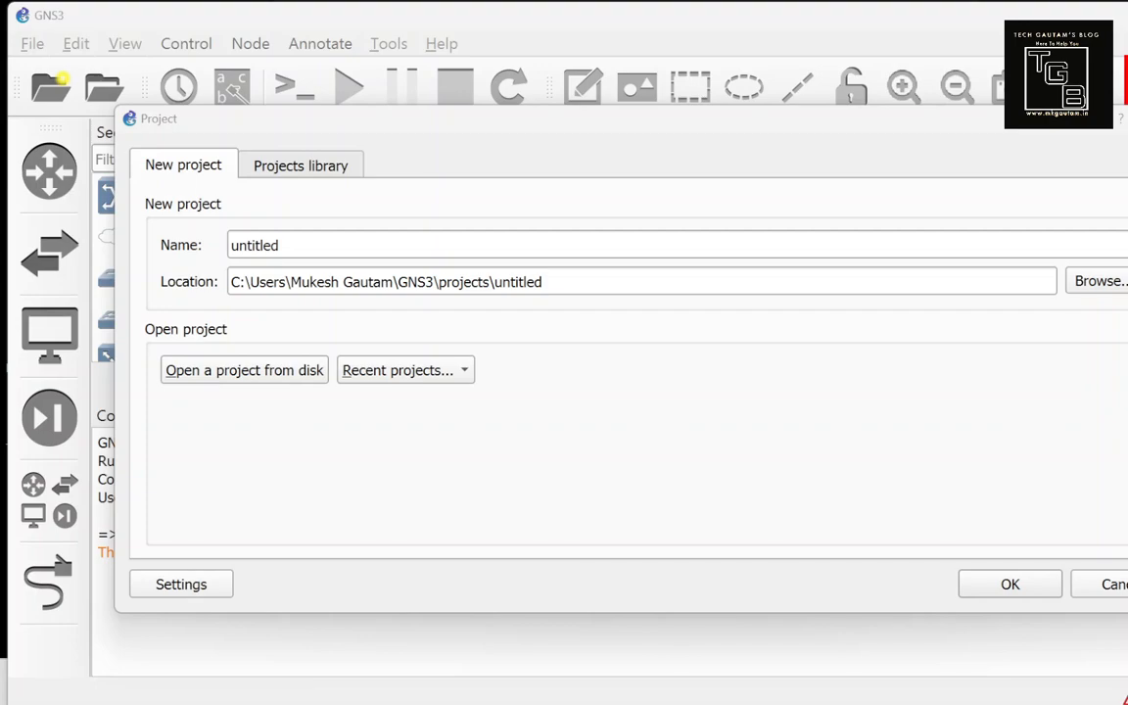
# Step: Create a GNS3 project named untitled in the default location and review the new template options for security devices
pyautogui.click(1024, 584)
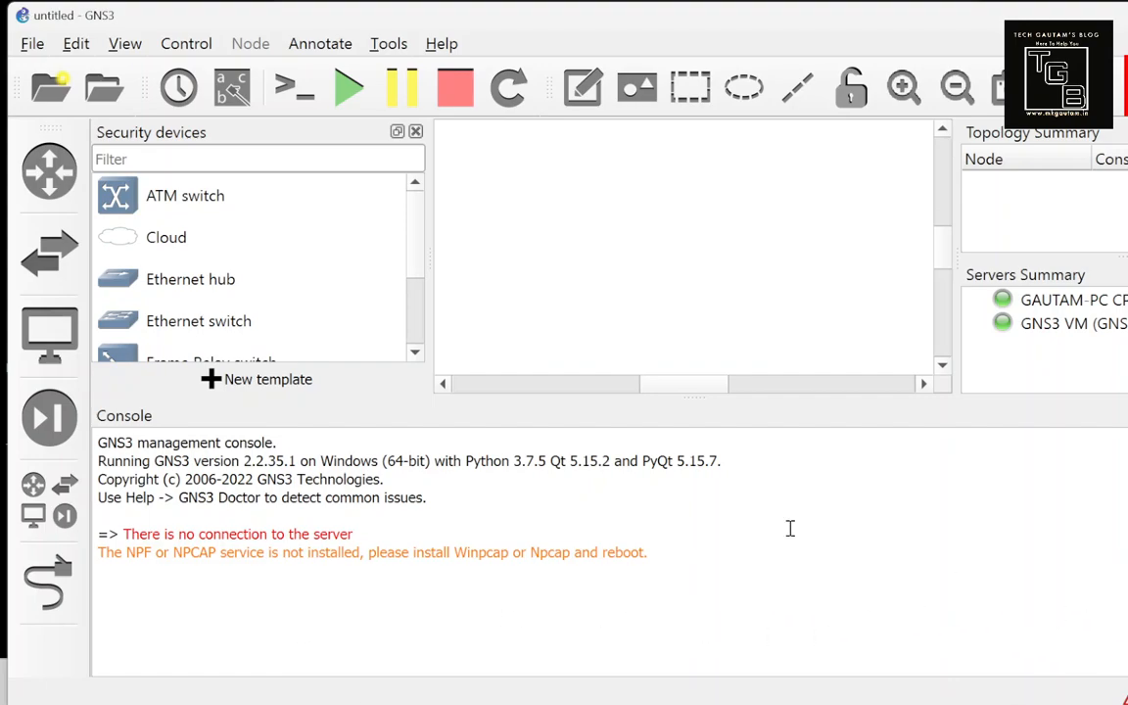
pyautogui.click(45, 431)
pyautogui.click(45, 430)
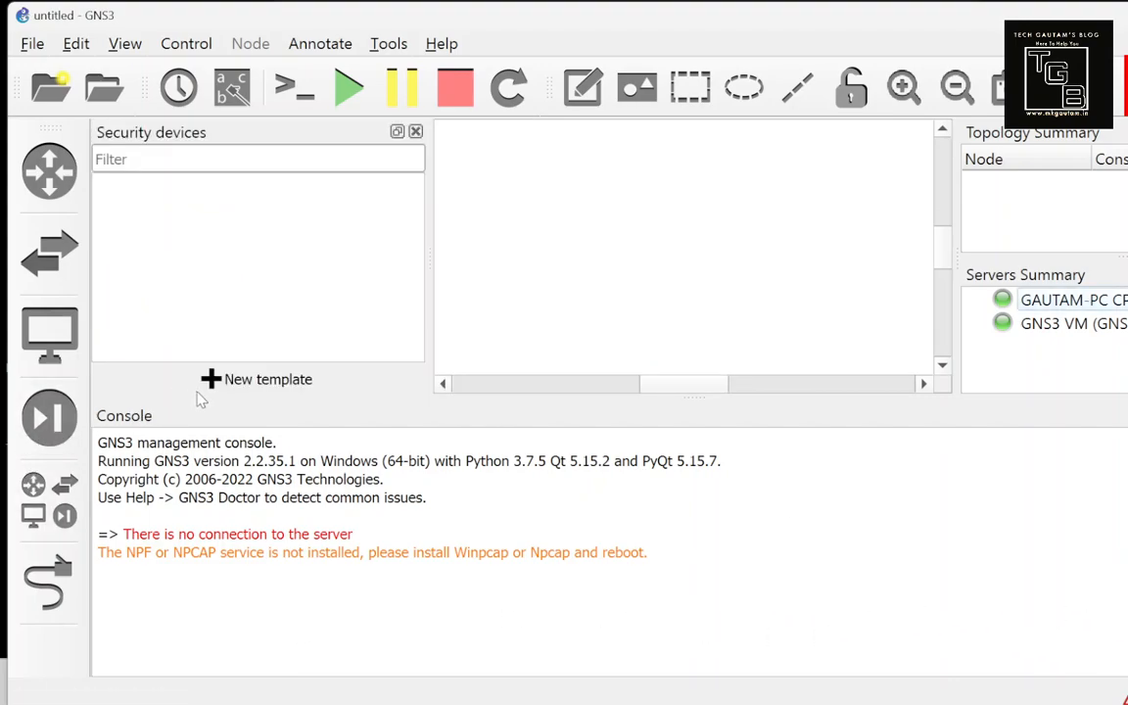
pyautogui.click(214, 382)
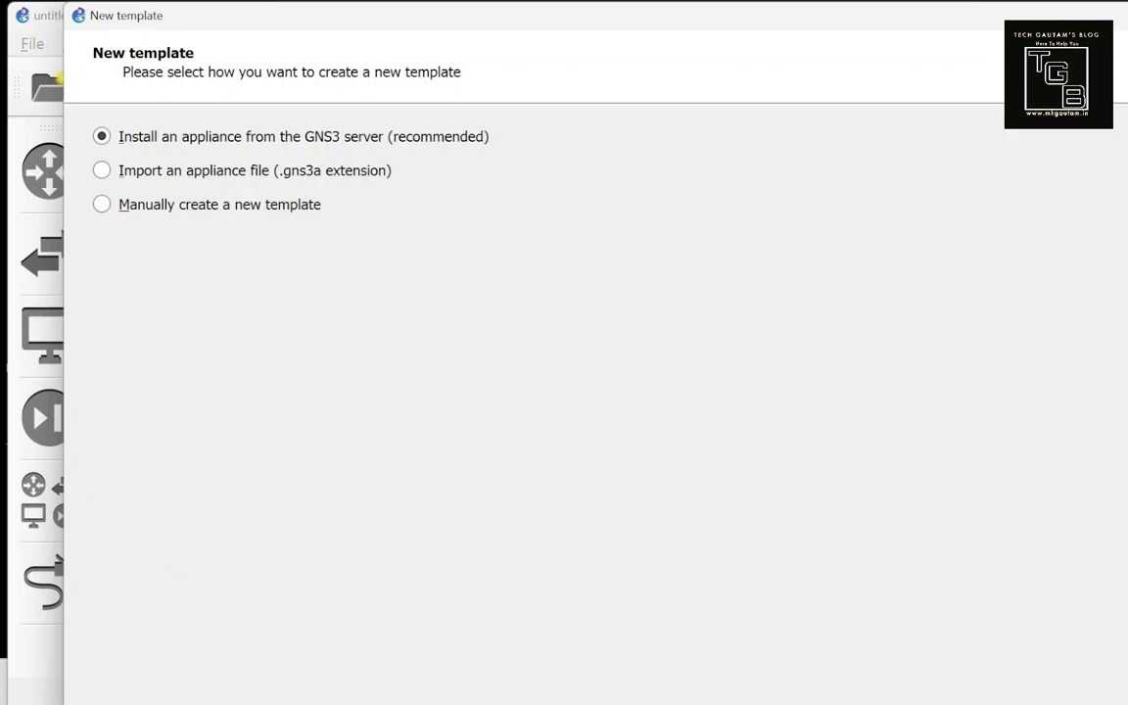
pyautogui.press('Escape')
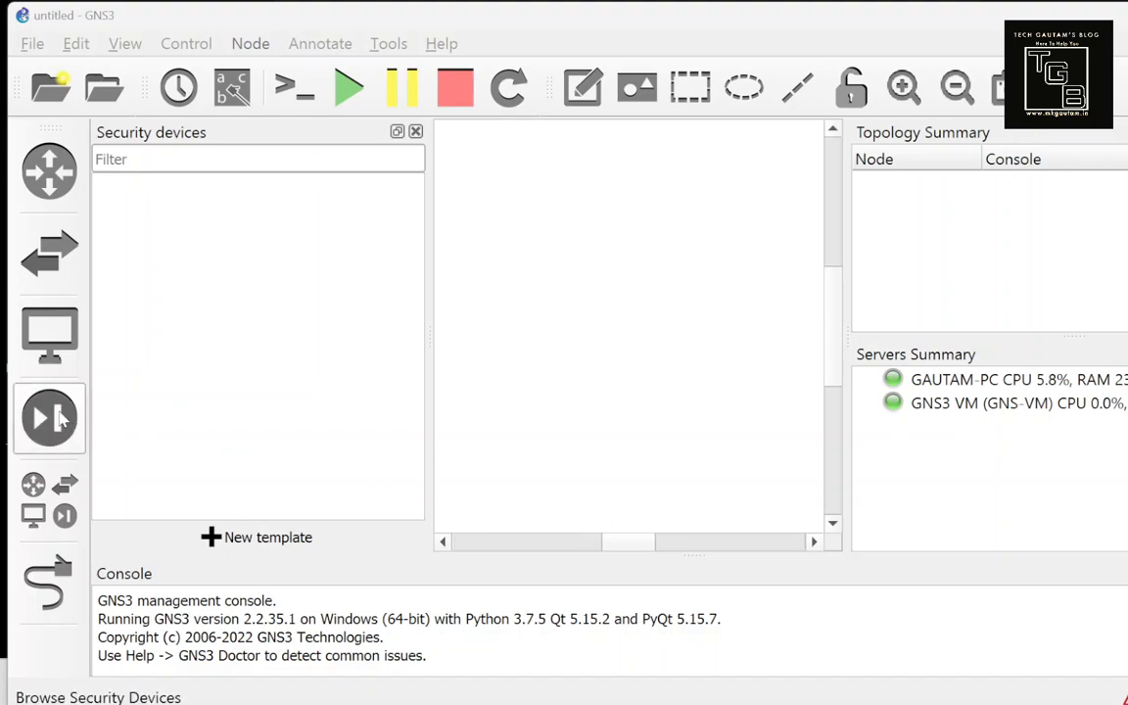
# Step: Start a new security device template that installs an appliance from the GNS3 server
pyautogui.click(54, 419)
pyautogui.click(54, 419)
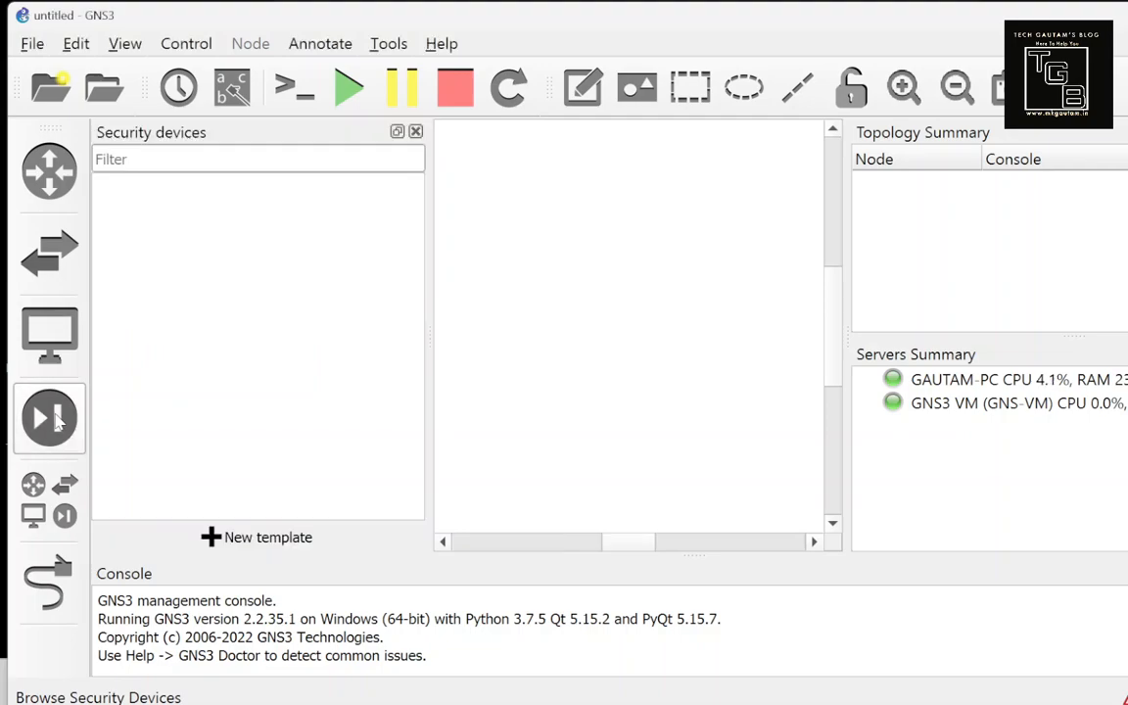
pyautogui.click(245, 541)
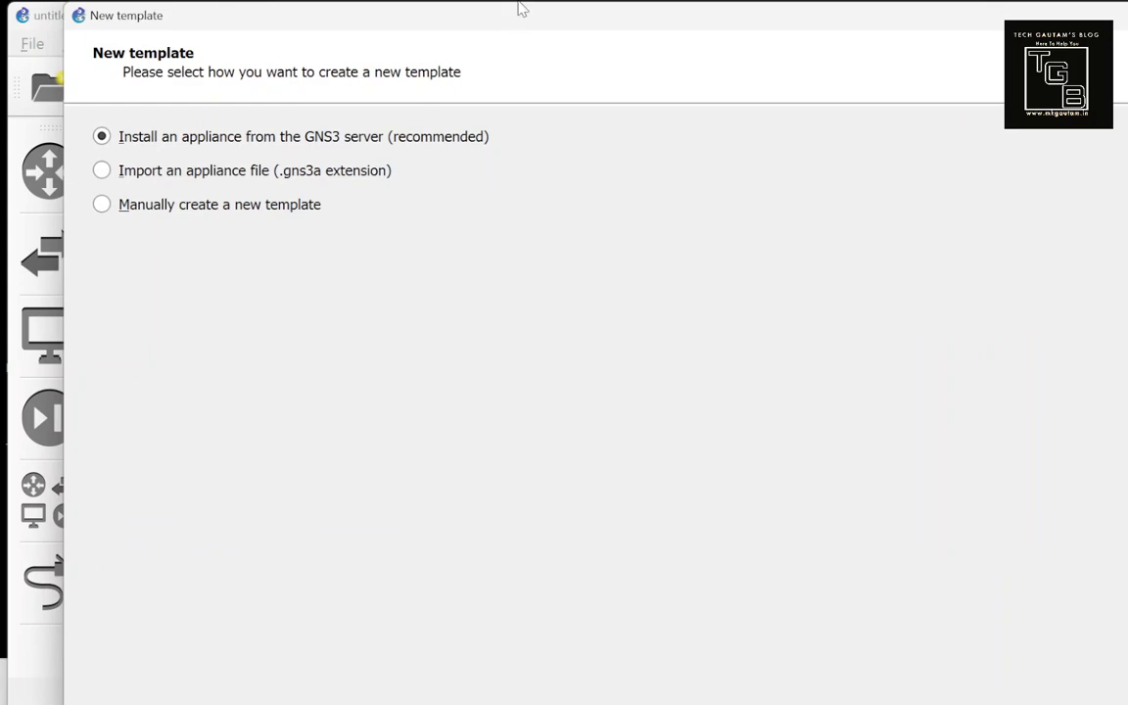
pyautogui.moveTo(517, 7)
pyautogui.mouseDown()
pyautogui.moveTo(529, 93)
pyautogui.moveTo(507, 17)
pyautogui.mouseUp()
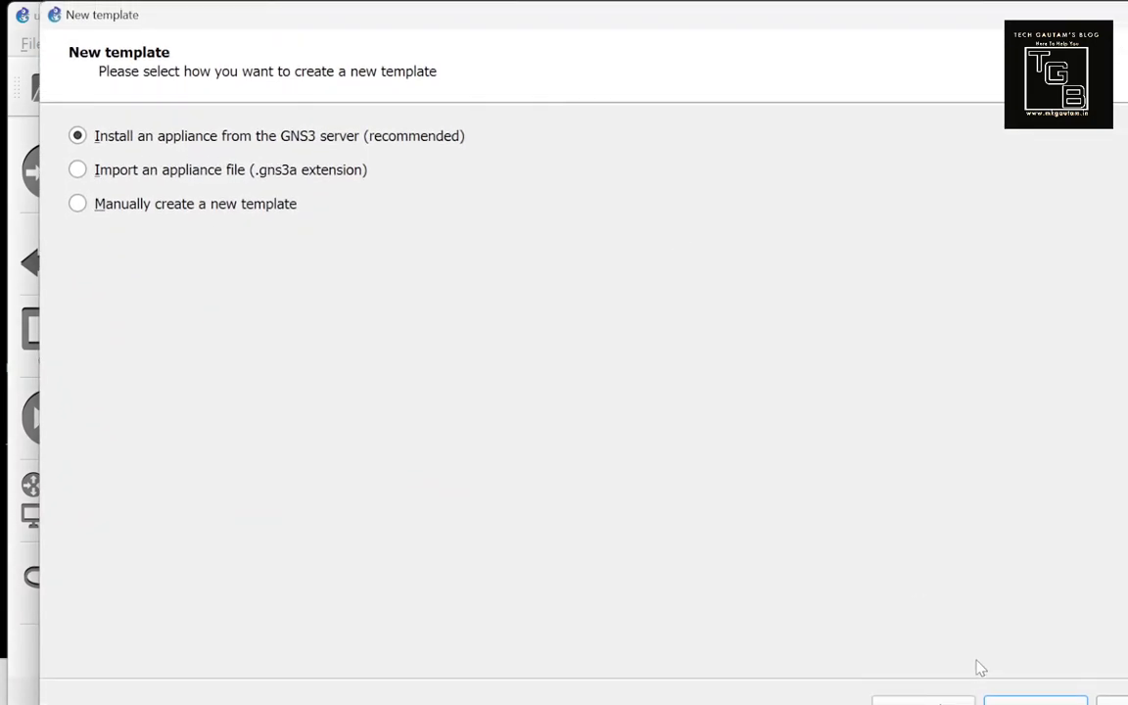
pyautogui.click(1021, 698)
pyautogui.moveTo(442, 6); pyautogui.dragTo(453, 34)
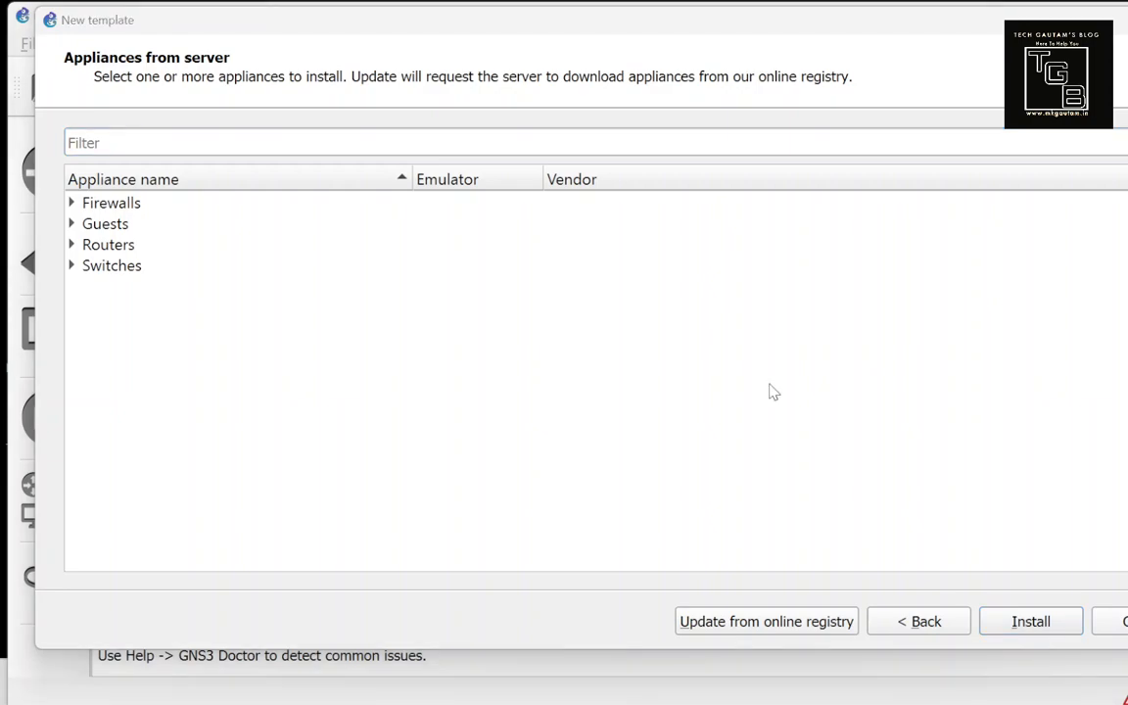
# Step: Filter the server appliances by "for" and start installing the FortiGate firewall appliance
pyautogui.click(71, 203)
pyautogui.click(128, 143)
pyautogui.write('for')
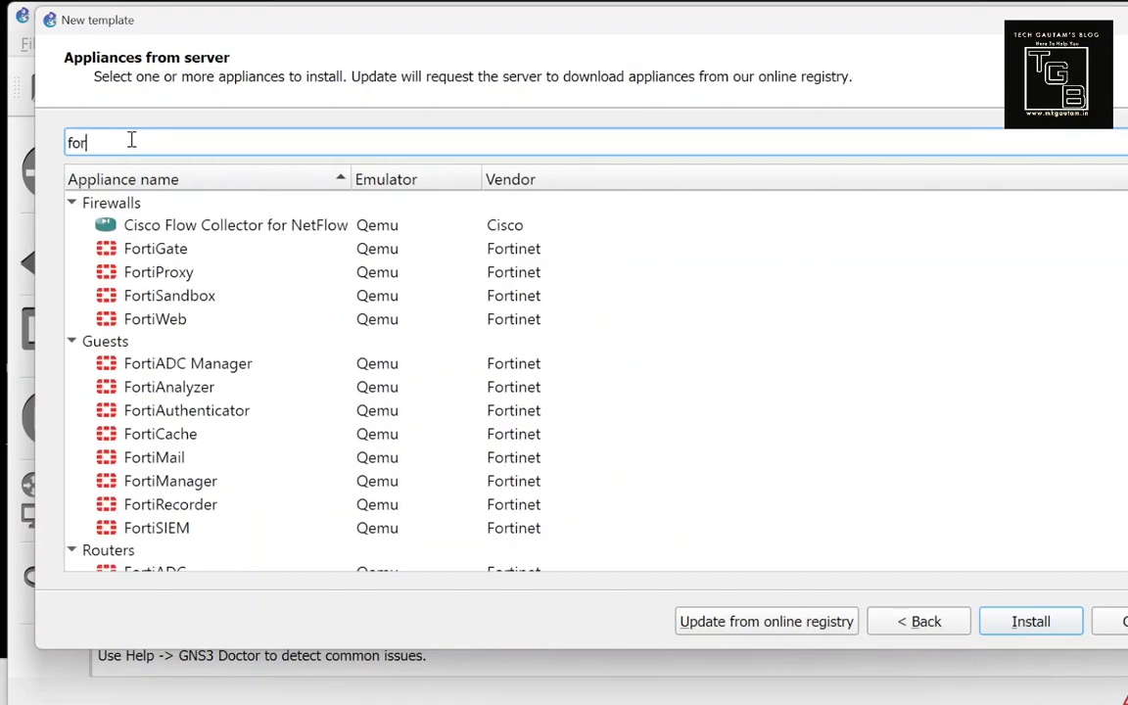
pyautogui.click(188, 251)
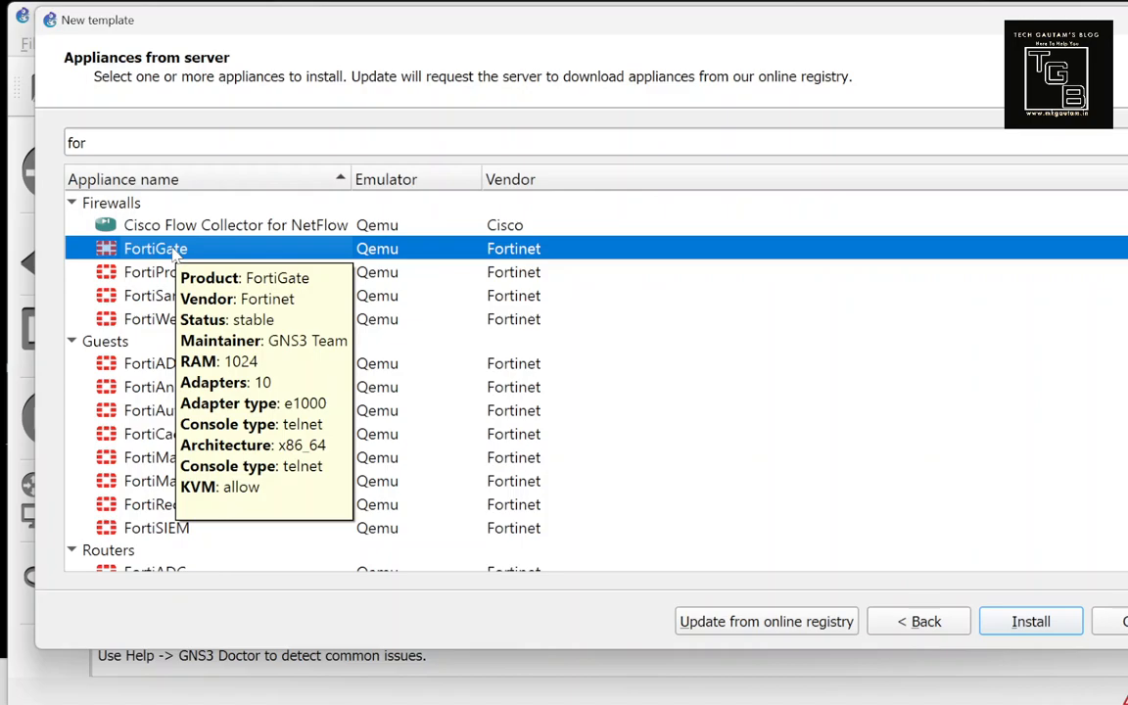
pyautogui.click(1018, 630)
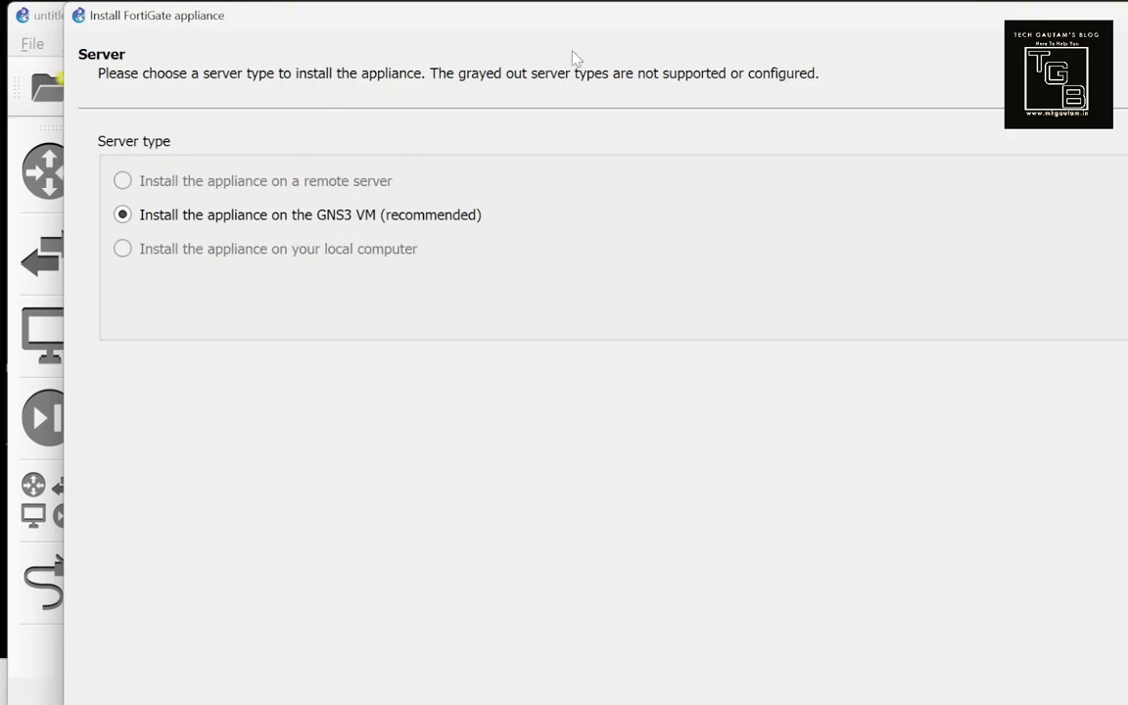
# Step: Set the FortiGate appliance to install on the GNS3 VM with the Qemu binary /bin/qemu-system-x86_64 (v4.2.1)
pyautogui.moveTo(560, 9); pyautogui.dragTo(627, 27)
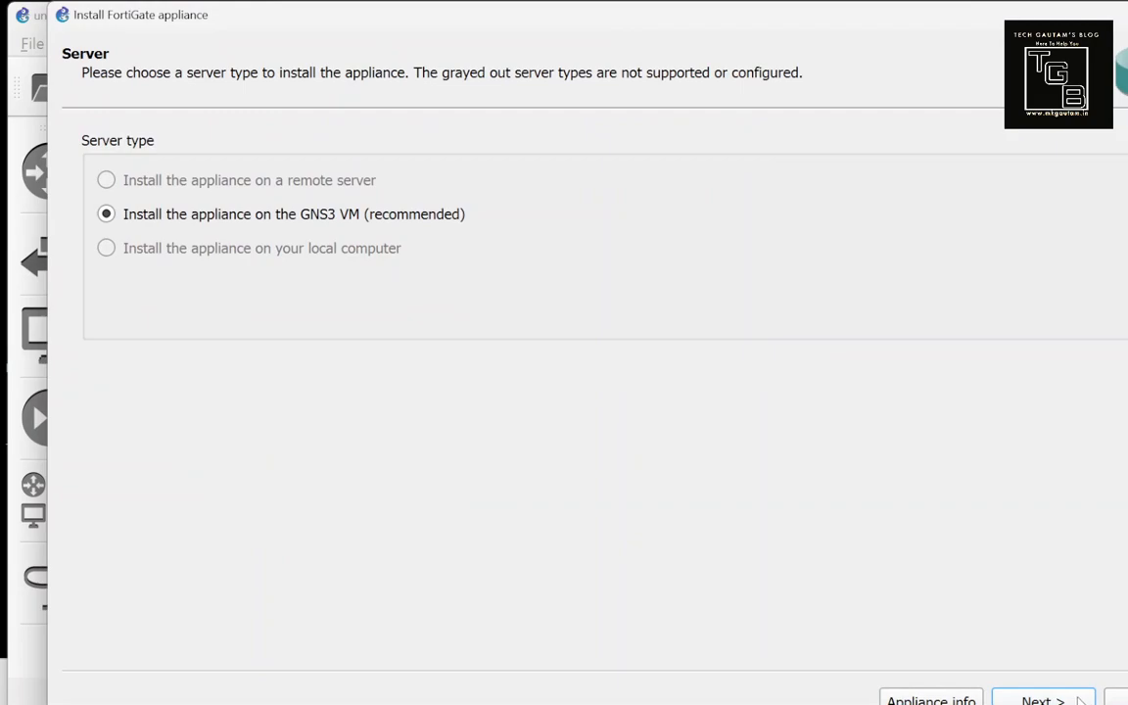
pyautogui.click(1060, 699)
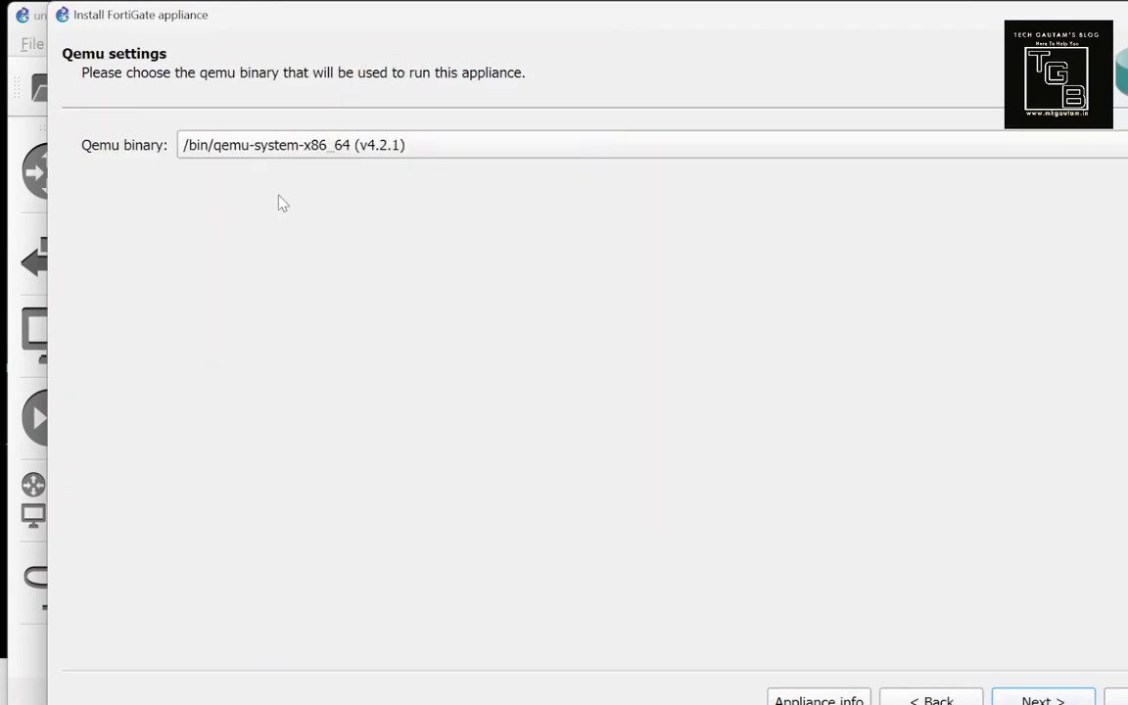
pyautogui.moveTo(405, 7); pyautogui.dragTo(390, 27)
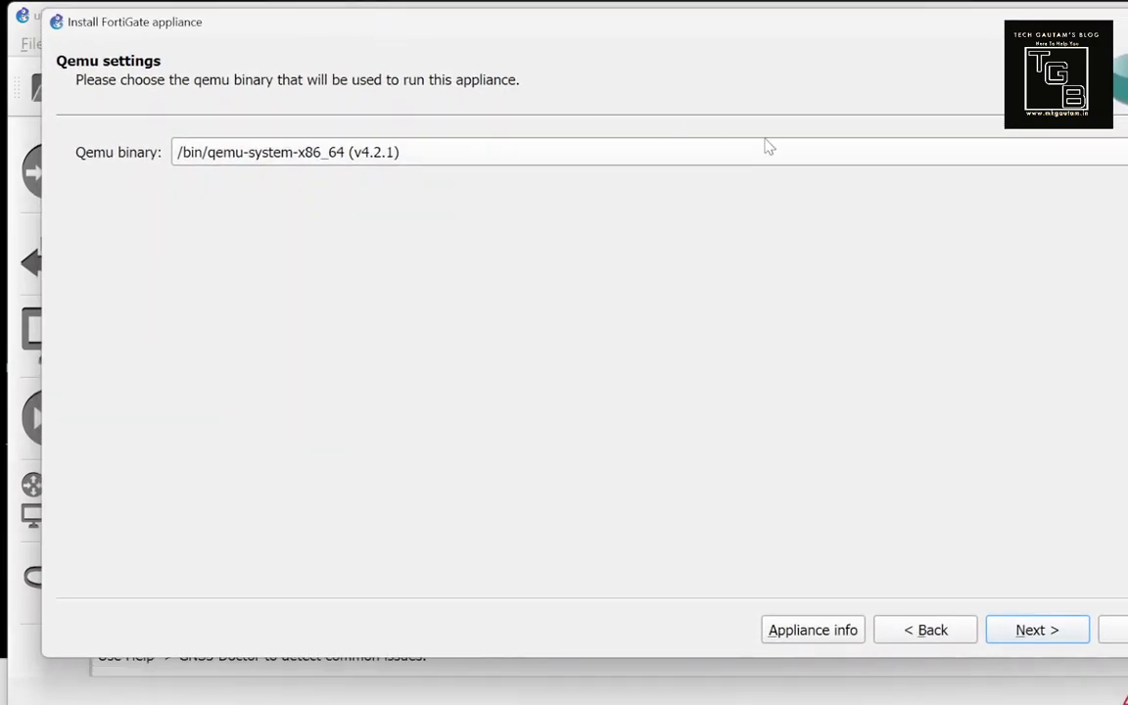
pyautogui.click(1035, 632)
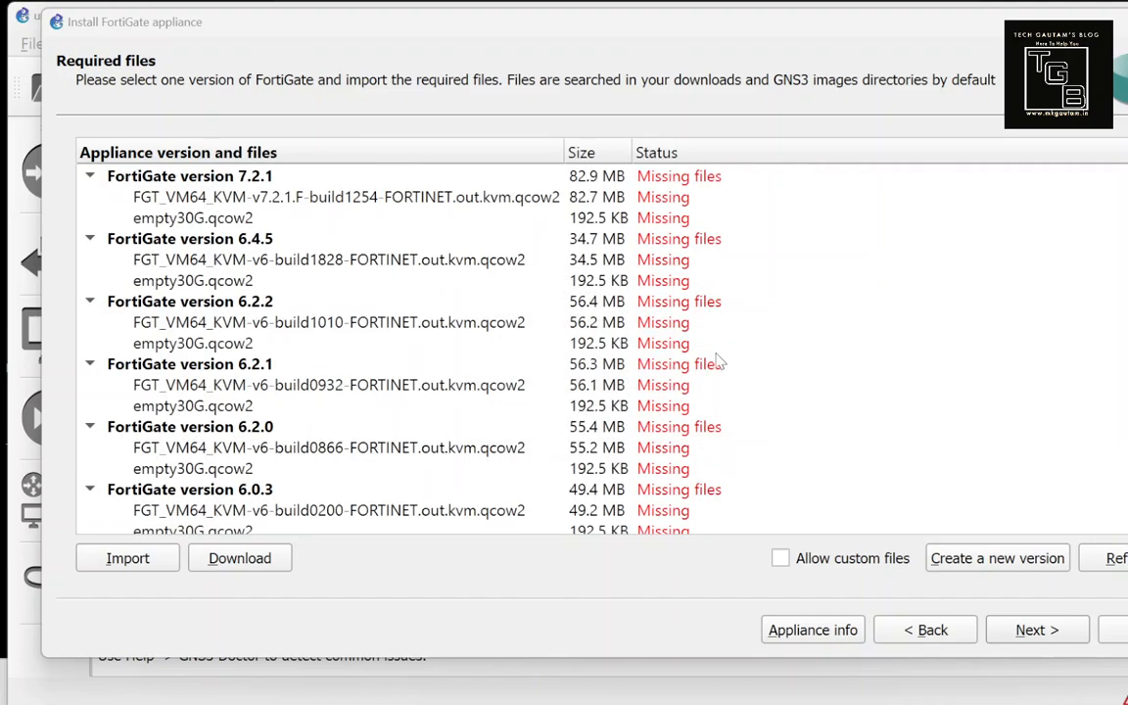
# Step: Examine the available FortiGate versions and their required image files, including the qcow2 file for version 7.2.1
pyautogui.click(182, 182)
pyautogui.click(196, 238)
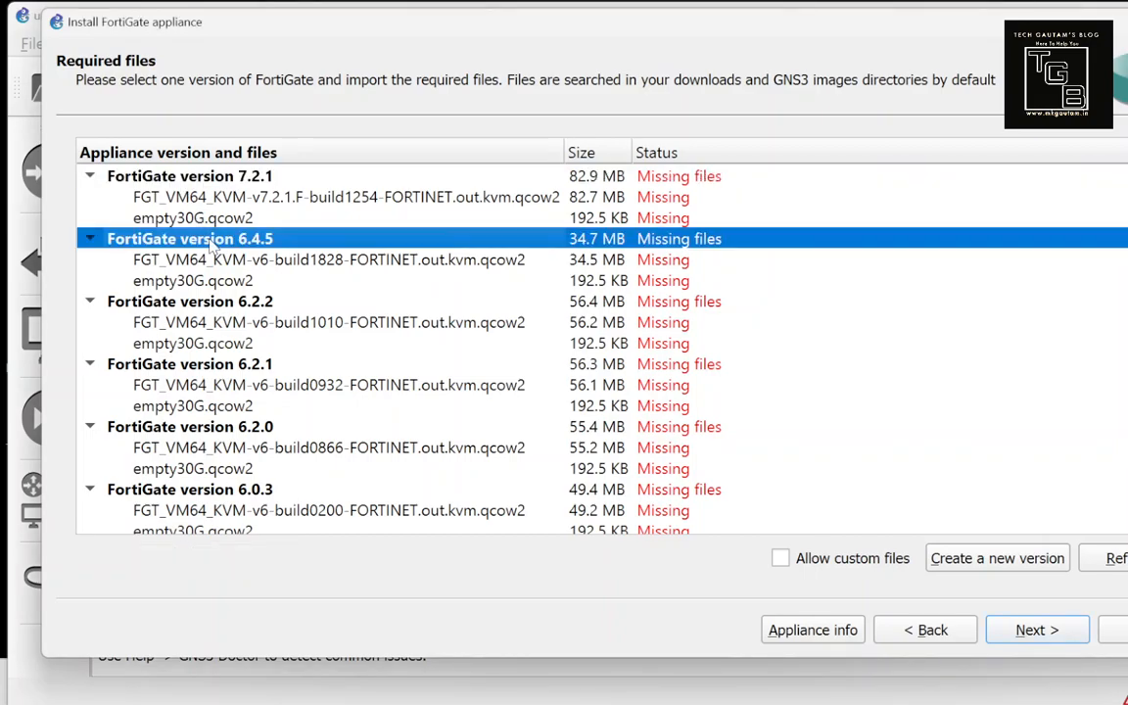
pyautogui.scroll(-16, 240, 306)
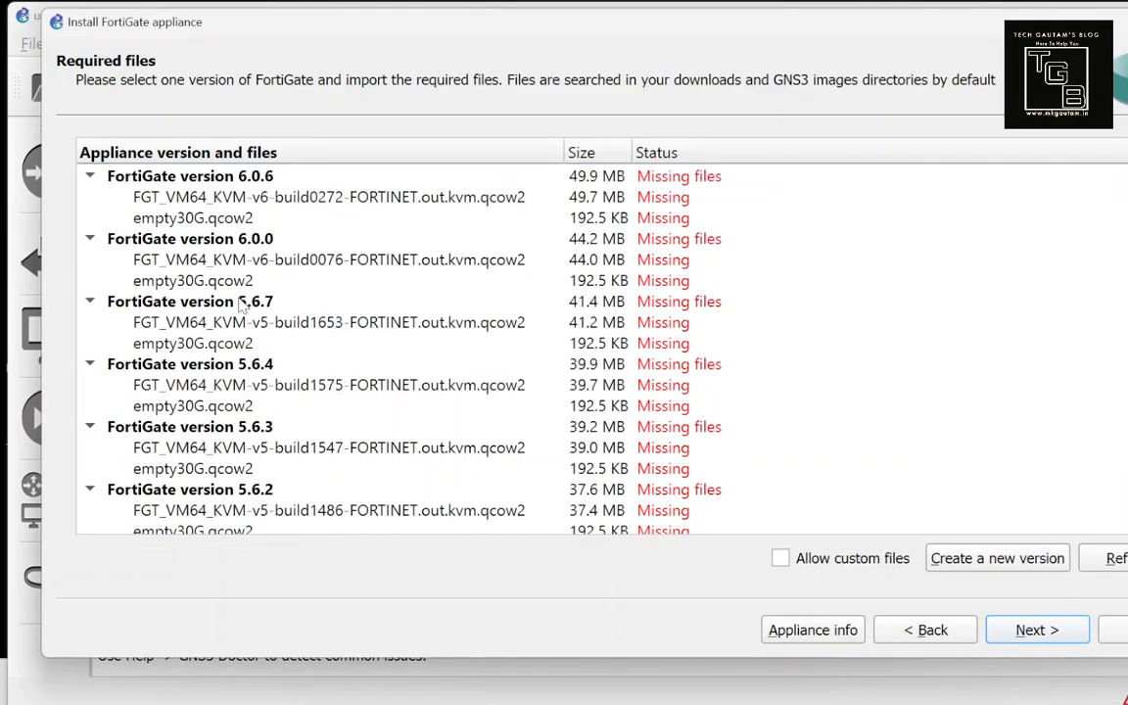
pyautogui.scroll(-11, 240, 306)
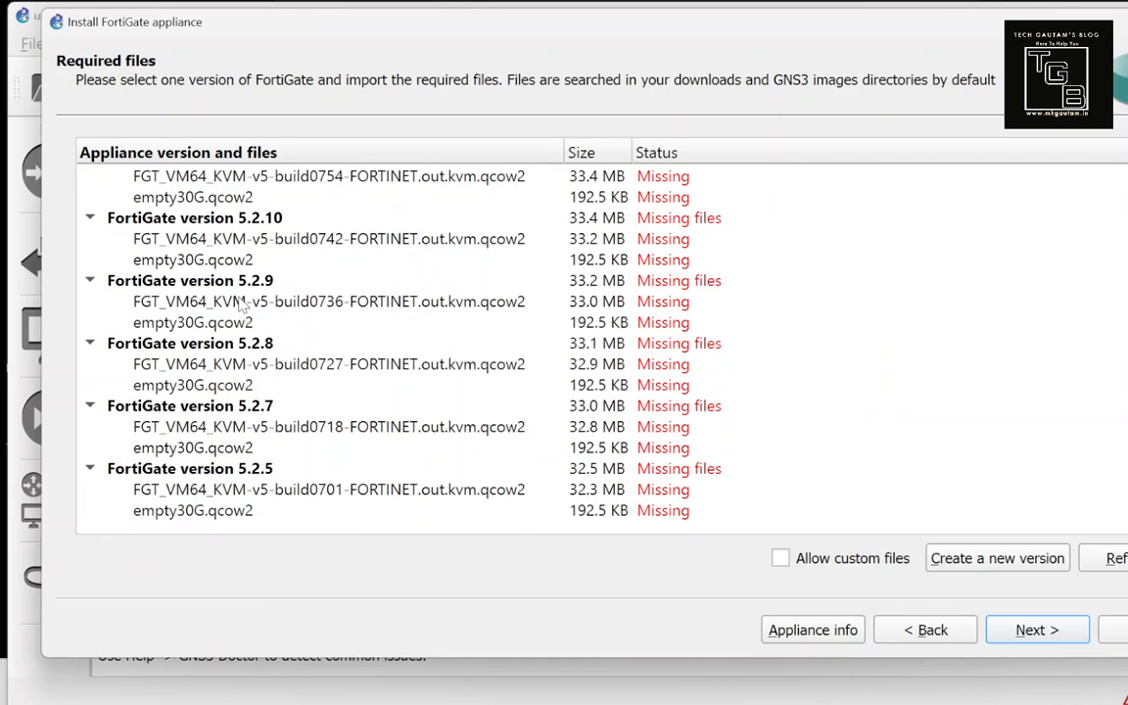
pyautogui.scroll(12, 516, 317)
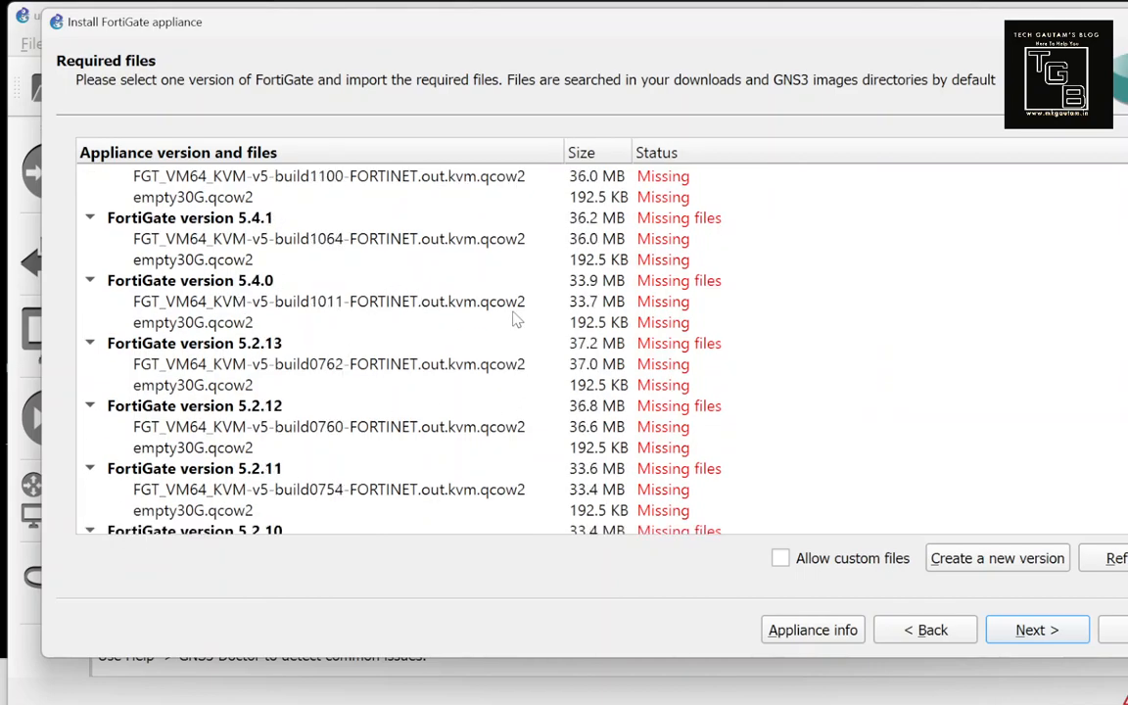
pyautogui.scroll(10, 516, 318)
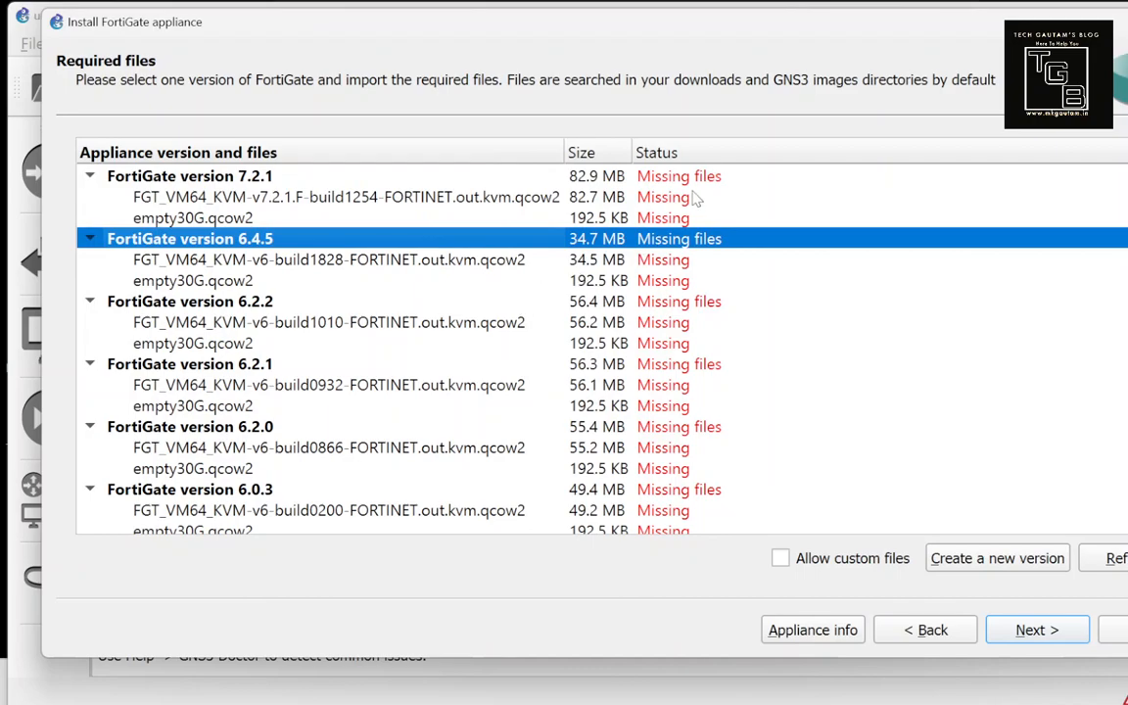
pyautogui.click(688, 179)
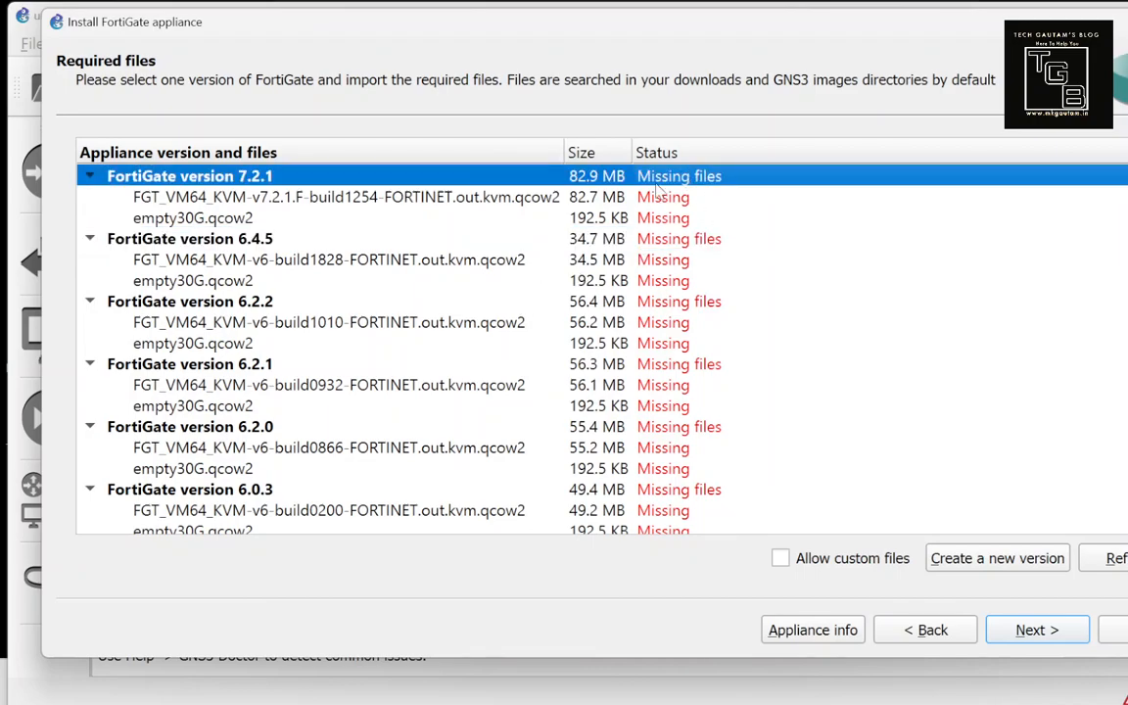
pyautogui.click(479, 197)
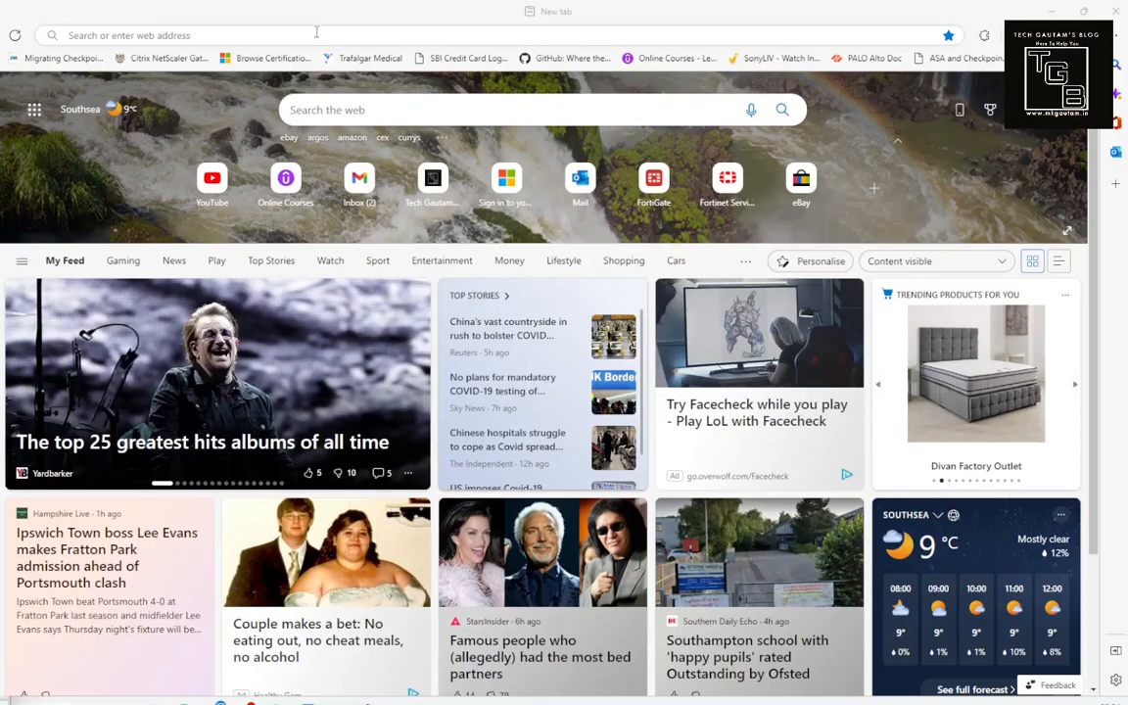
# Step: Switch to the web browser, open support.fortinet.com and log in to the FortiCloud account
pyautogui.click(316, 33)
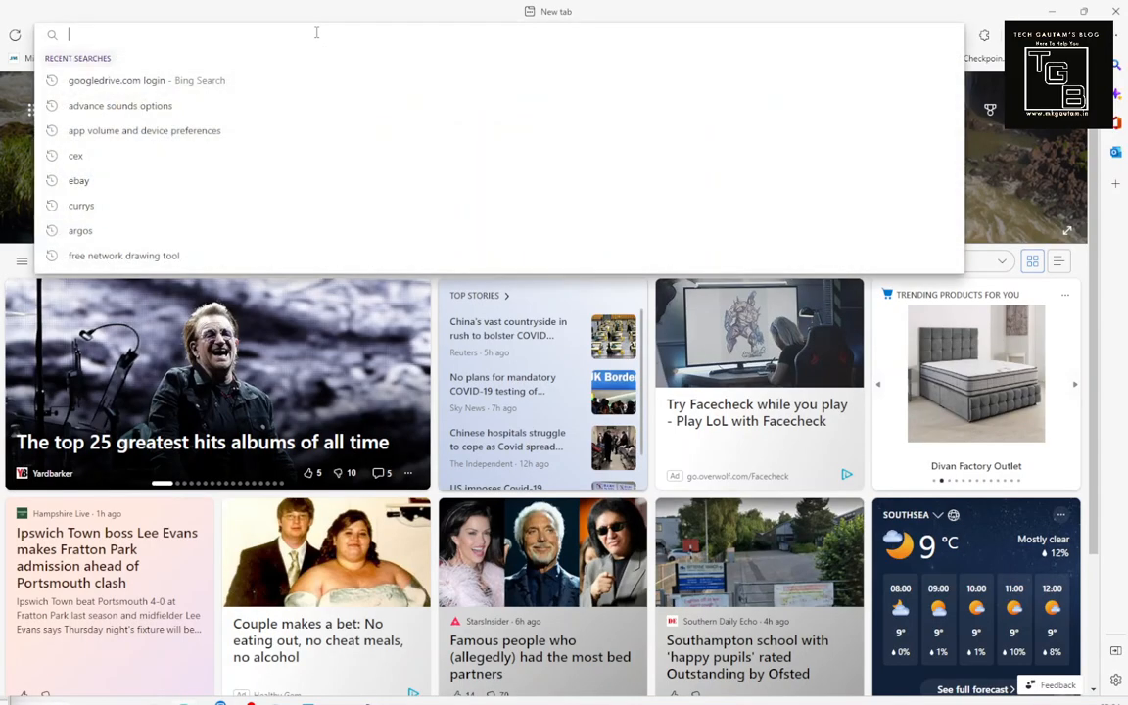
pyautogui.write('su')
pyautogui.press('Return')
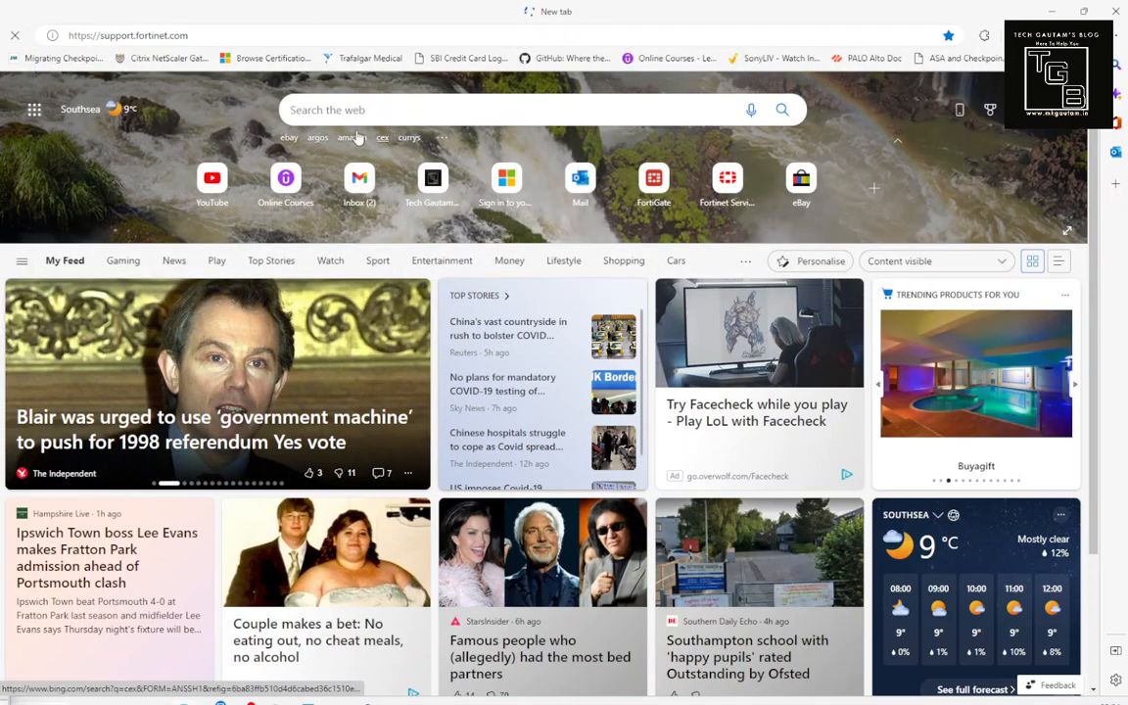
pyautogui.moveTo(2, 127)
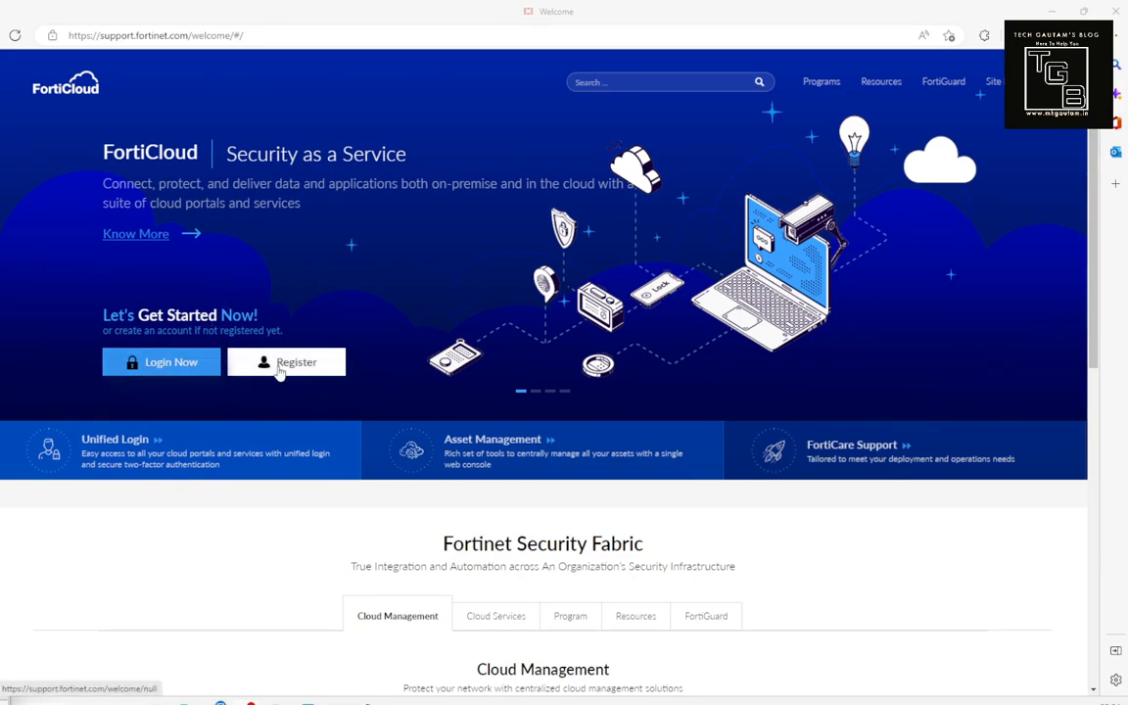
pyautogui.click(176, 373)
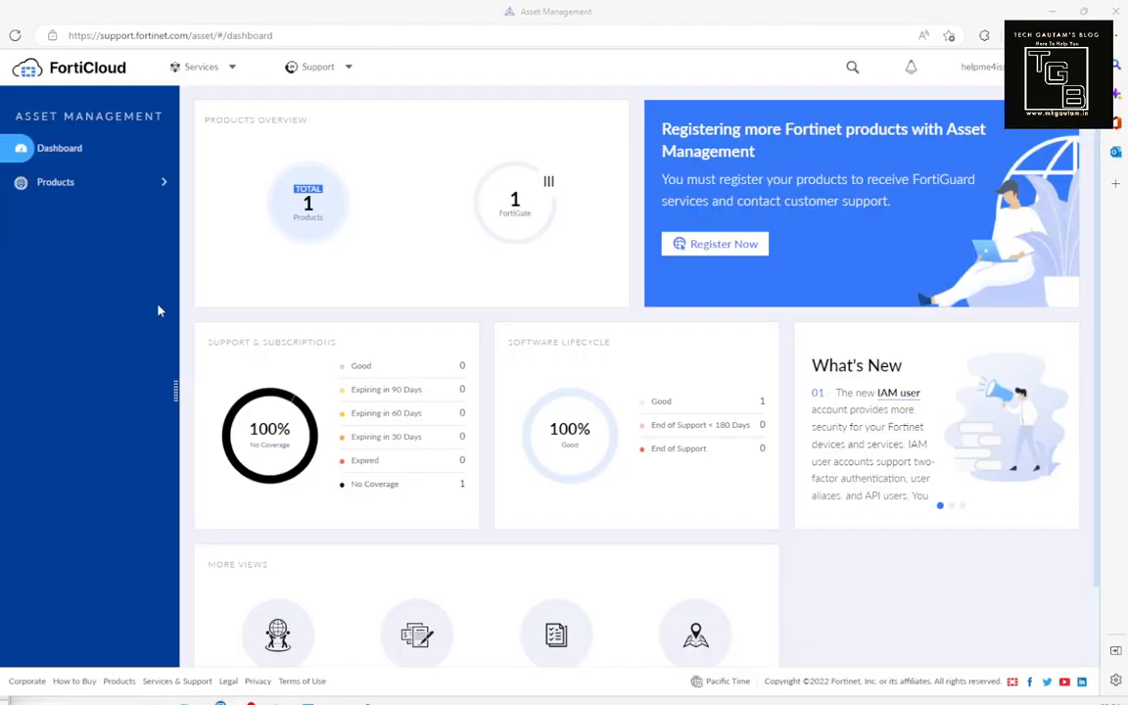
# Step: View the registered products in FortiCloud's My Assets and Product List pages
pyautogui.click(107, 184)
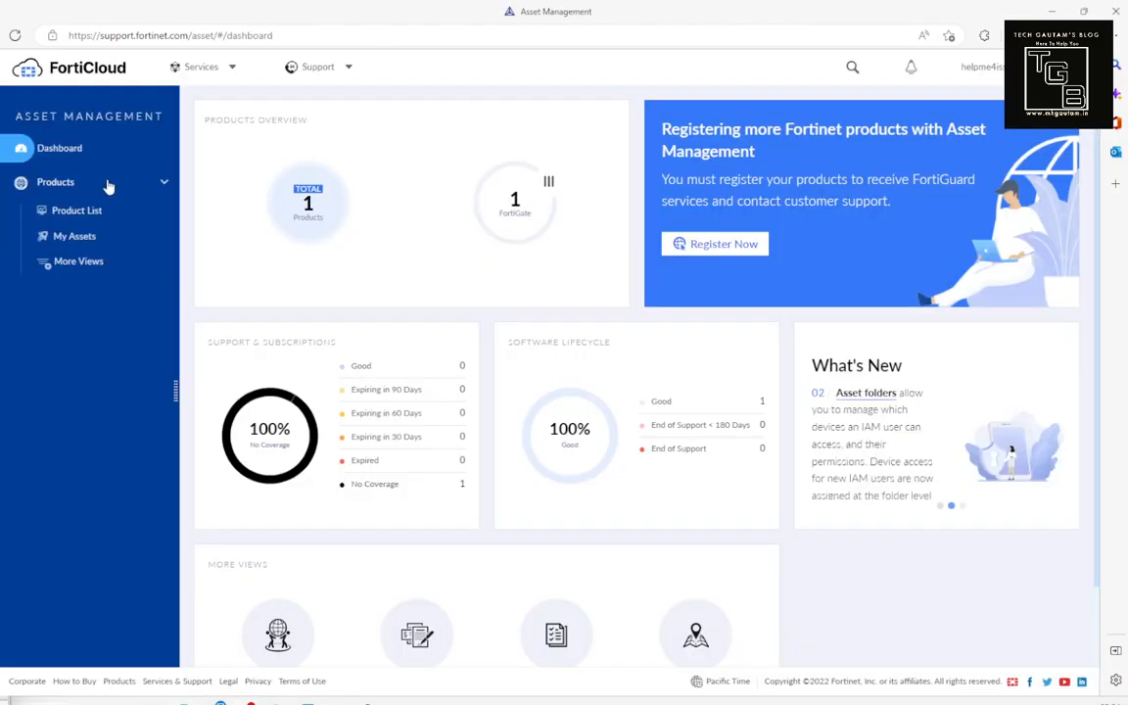
pyautogui.click(93, 238)
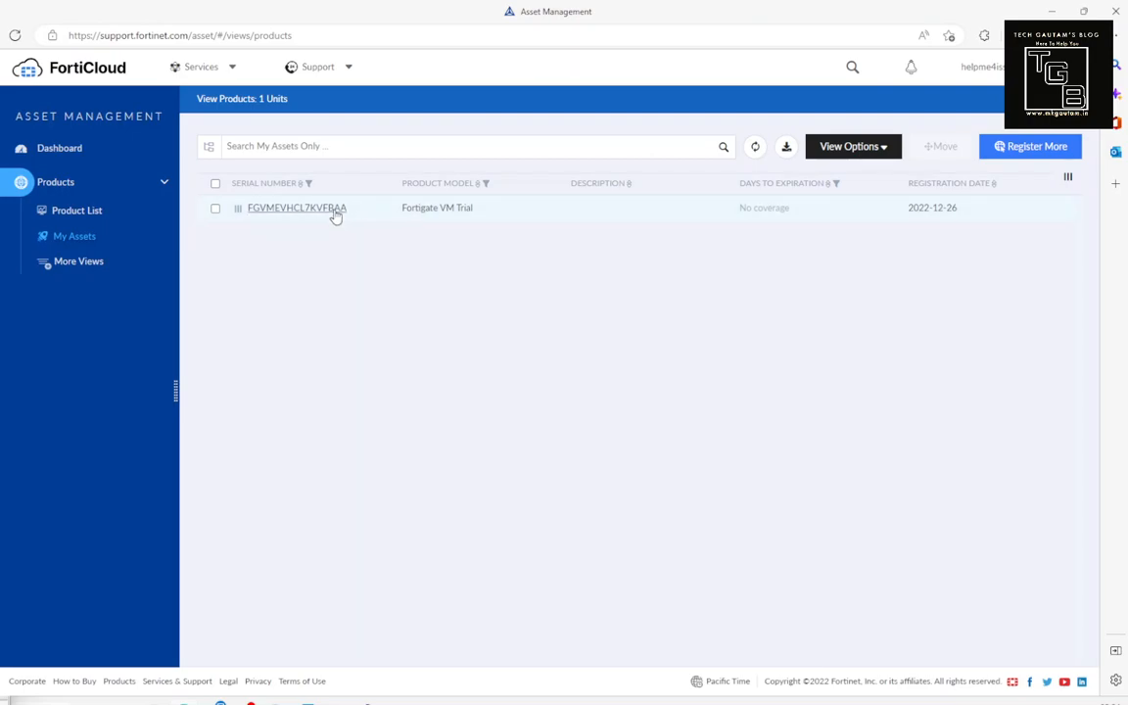
pyautogui.click(58, 218)
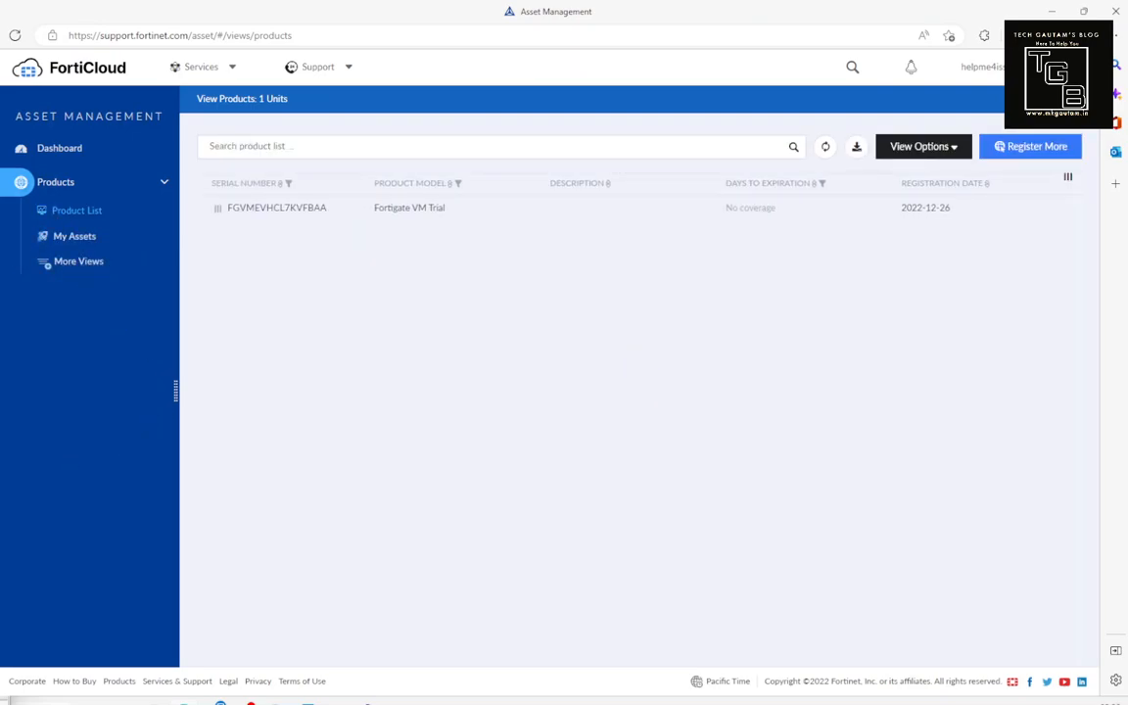
pyautogui.click(445, 37)
pyautogui.write('https://support.fortinet.com/Download/VMImages.aspx')
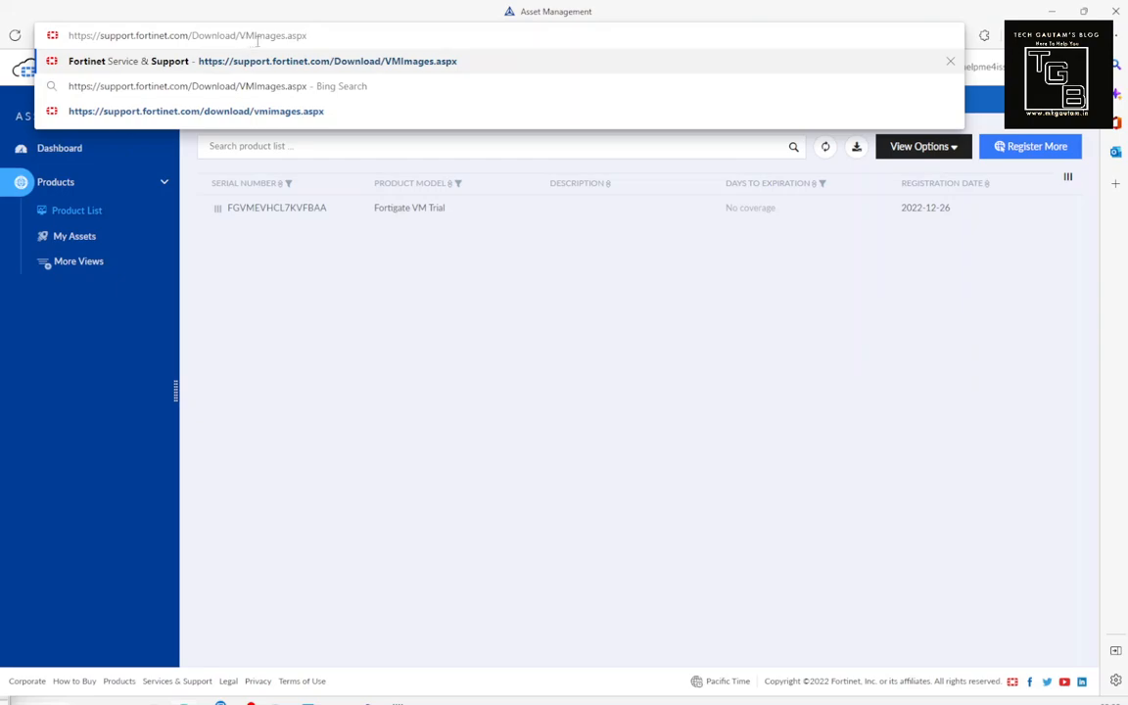
pyautogui.press('Return')
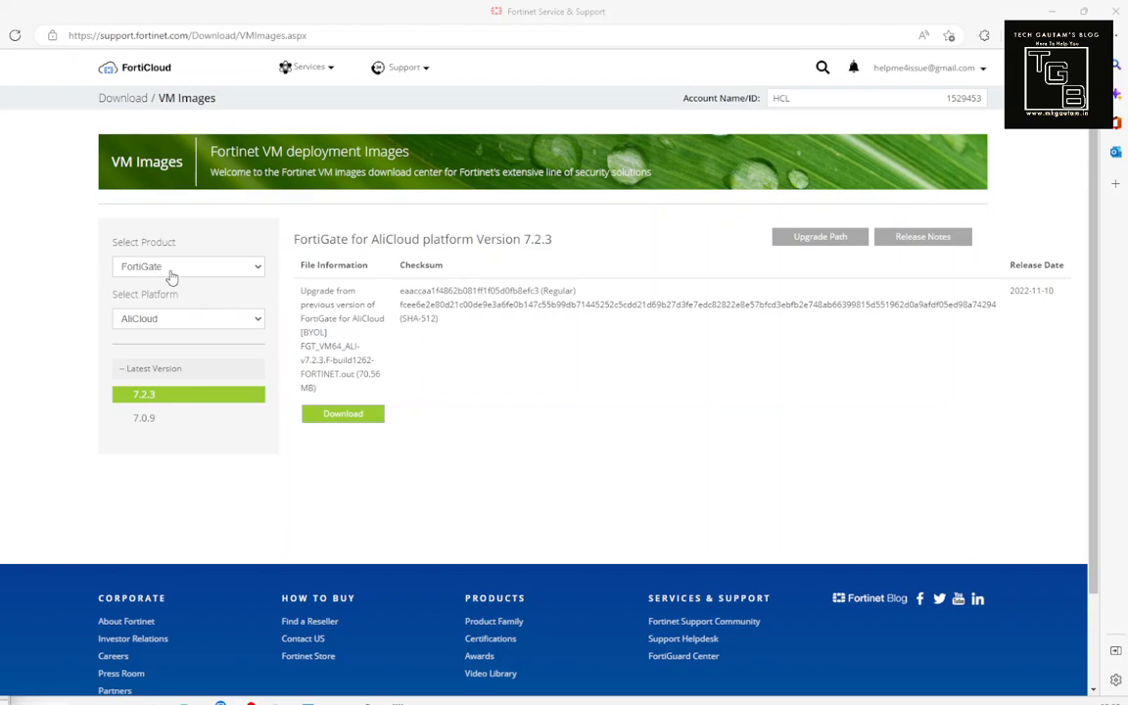
pyautogui.click(178, 322)
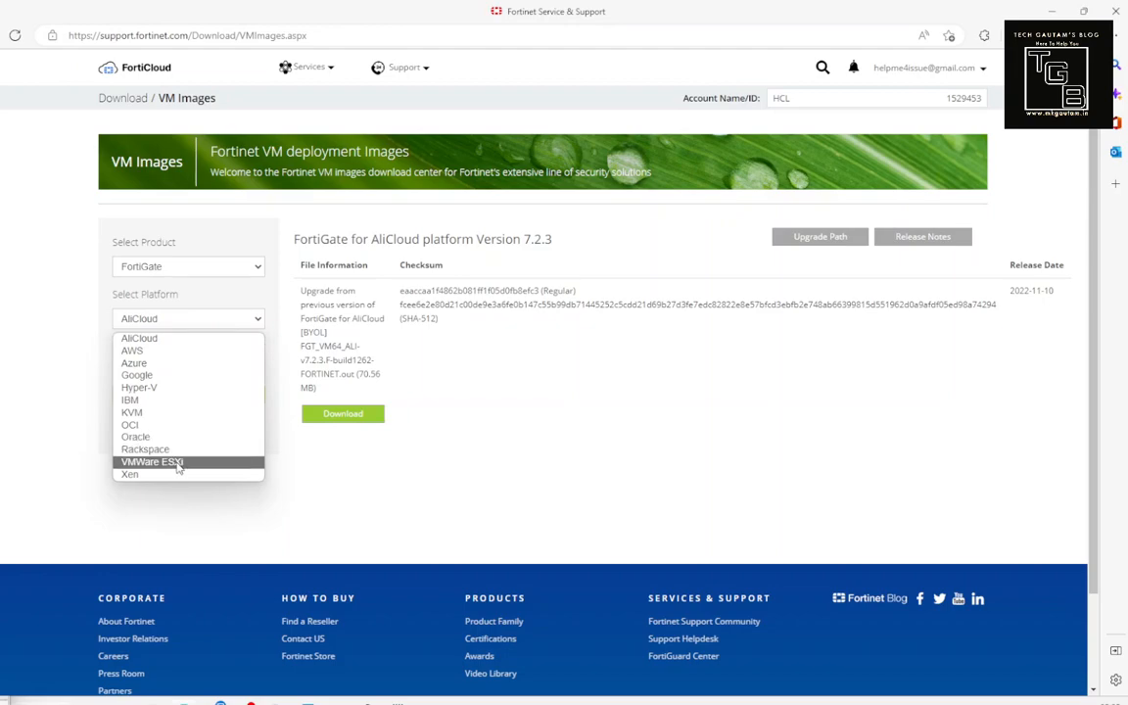
pyautogui.click(133, 412)
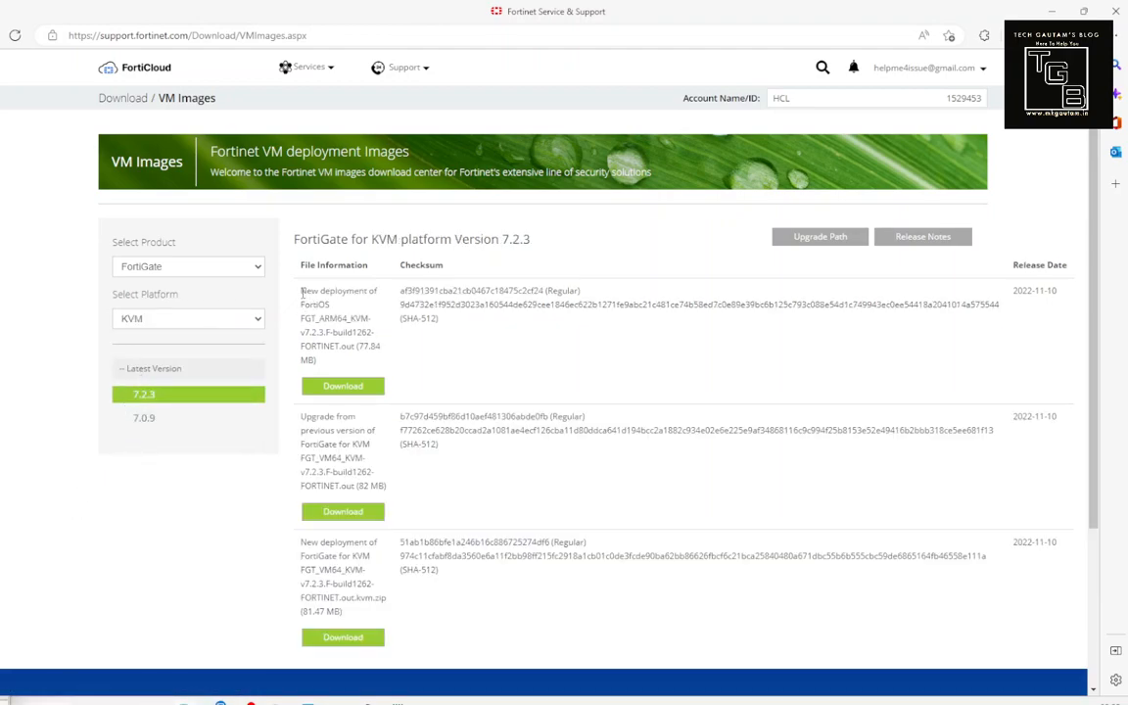
# Step: Compare the FortiGate 7.2.3 download files for the KVM platform with those for VMWare ESXi
pyautogui.moveTo(303, 293); pyautogui.dragTo(353, 347)
pyautogui.scroll(-1, 323, 313)
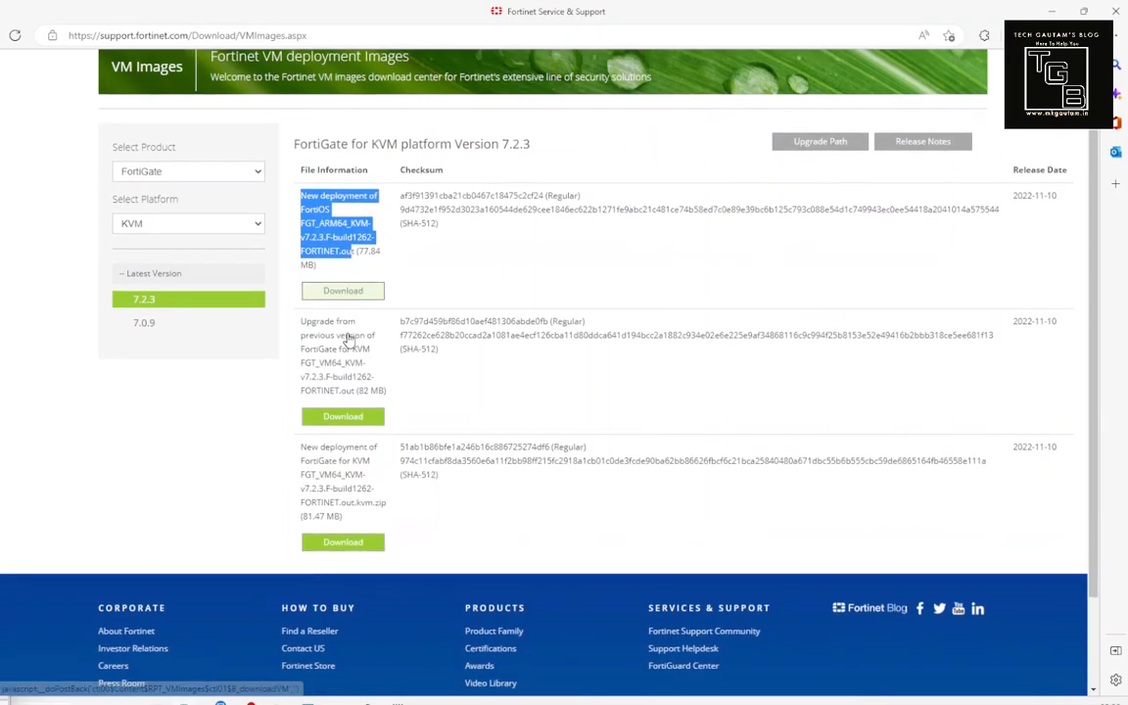
pyautogui.click(313, 323)
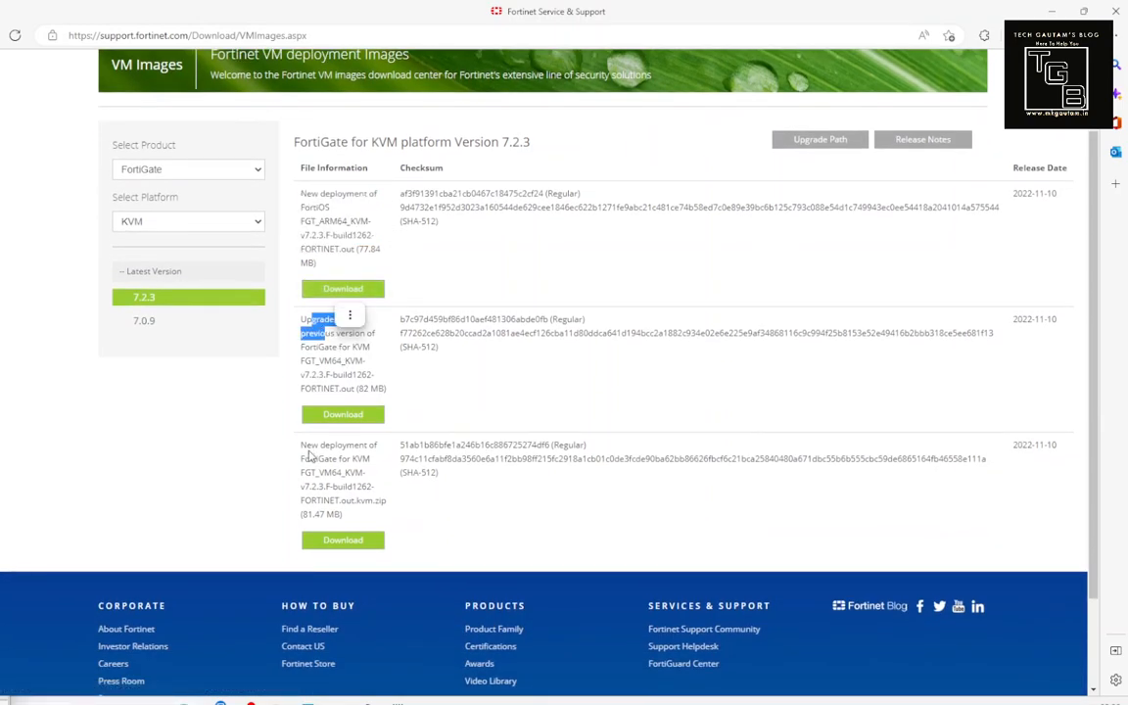
pyautogui.moveTo(301, 446); pyautogui.dragTo(365, 499)
pyautogui.click(384, 493)
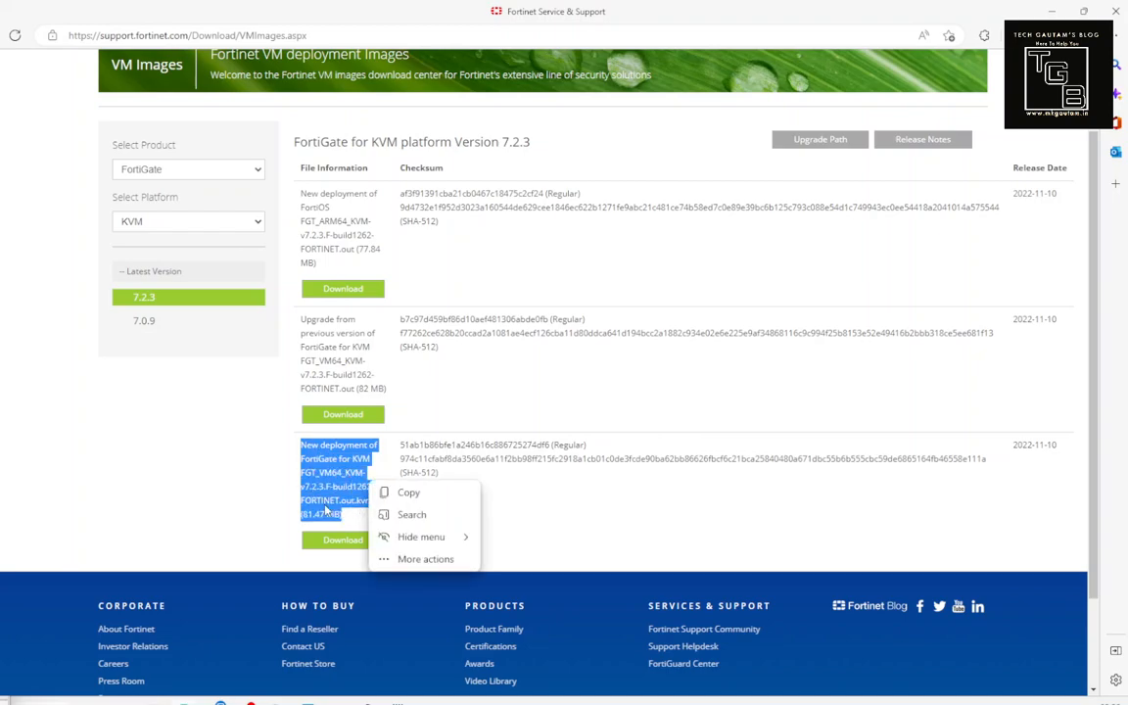
pyautogui.click(285, 432)
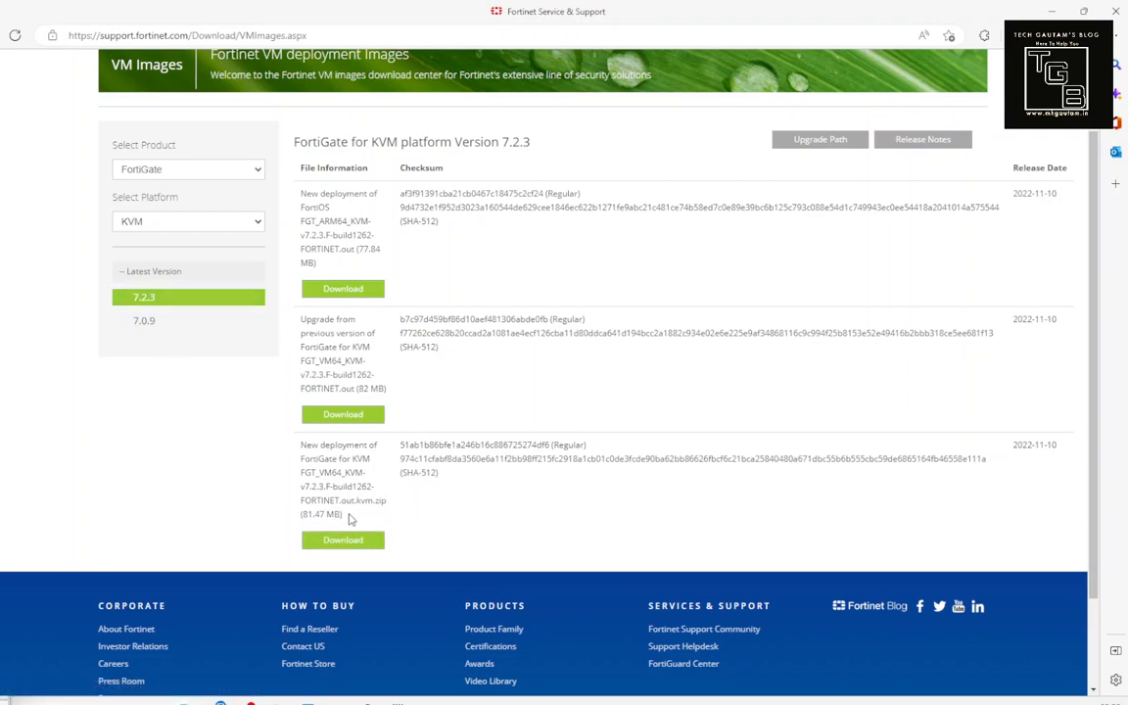
pyautogui.moveTo(346, 472); pyautogui.dragTo(361, 472)
pyautogui.click(210, 221)
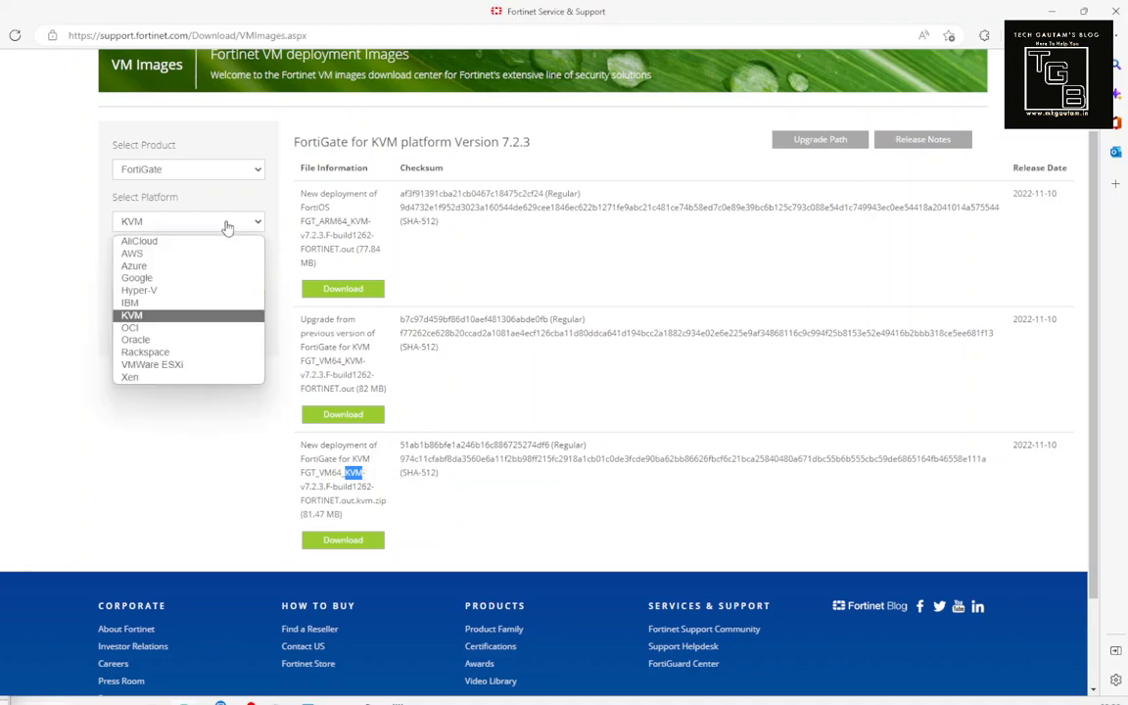
pyautogui.click(174, 365)
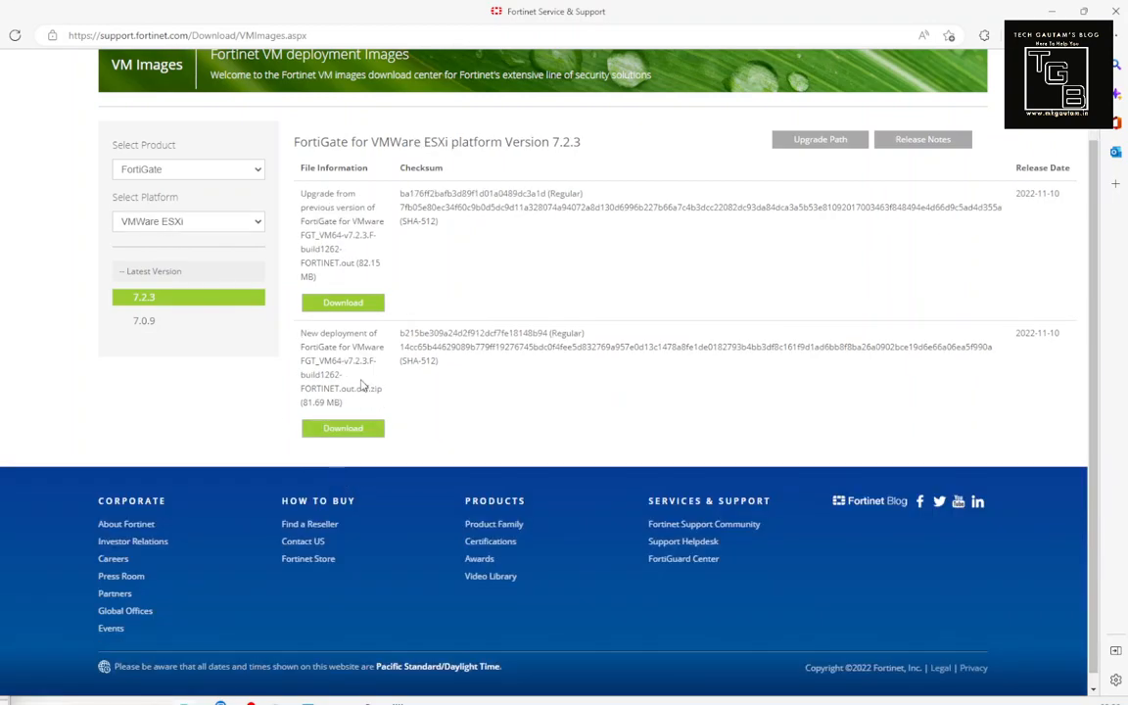
# Step: Set the platform back to KVM and download the new-deployment image FGT_VM64_KVM-v7.2.3.F-build1262-FORTINET.out.kvm.zip
pyautogui.moveTo(353, 388); pyautogui.dragTo(384, 389)
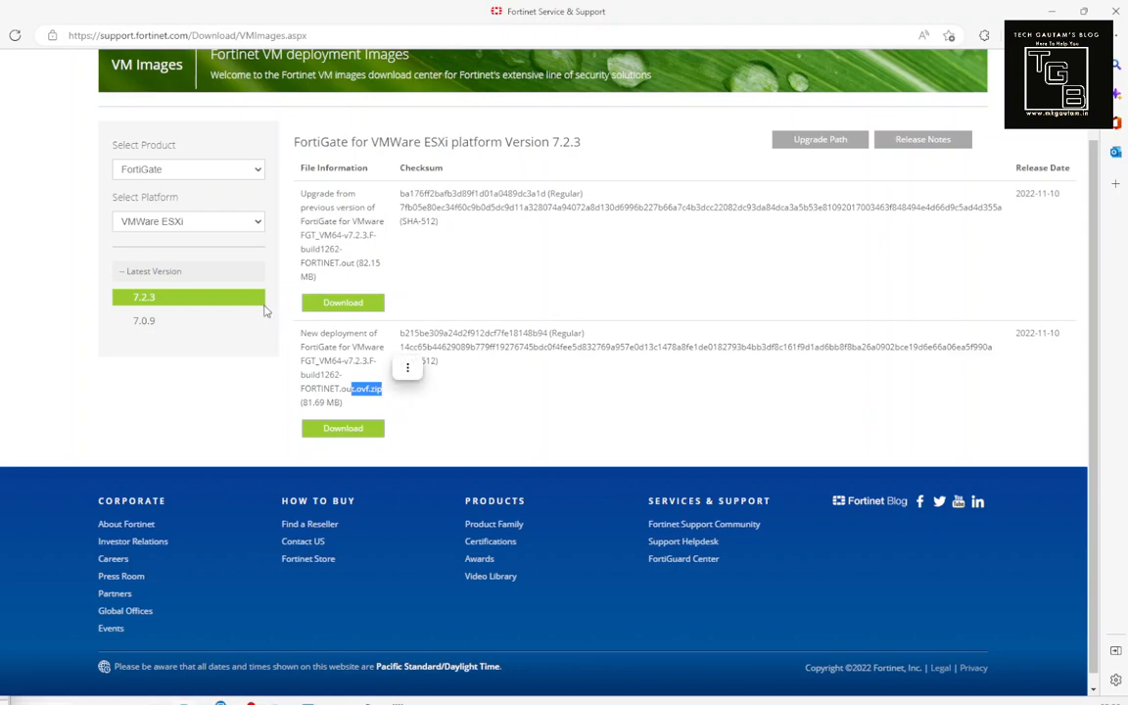
pyautogui.click(223, 222)
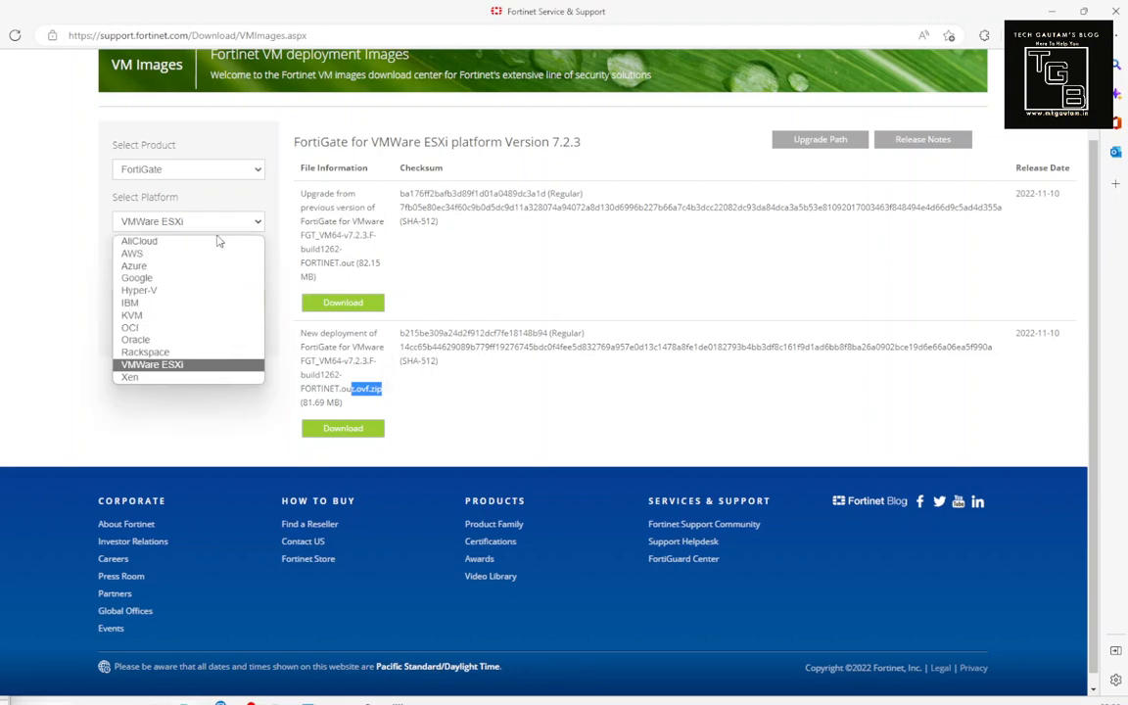
pyautogui.click(168, 315)
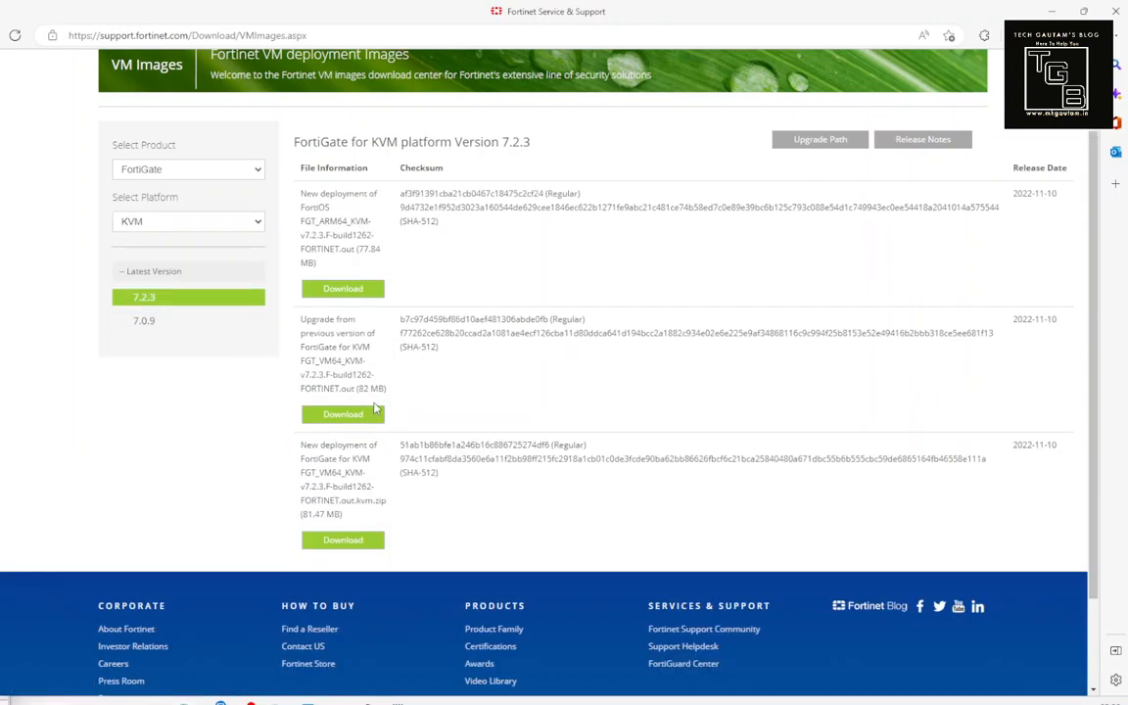
pyautogui.click(315, 541)
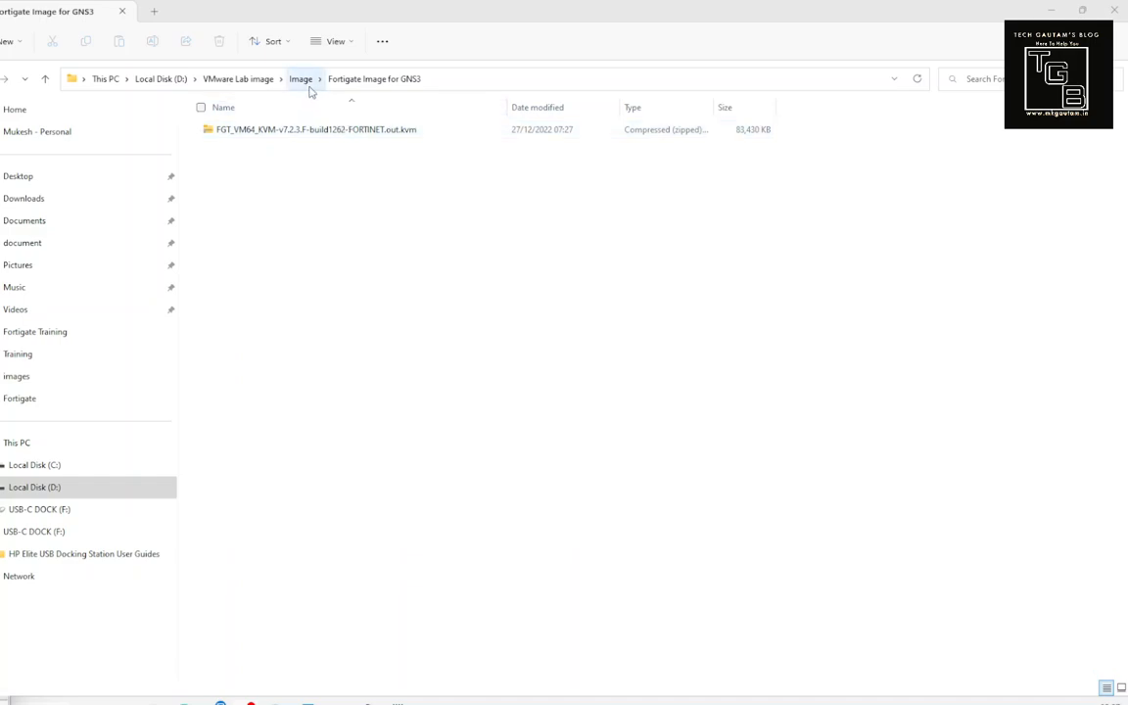
# Step: In File Explorer, extract the FGT_VM64_KVM-v7.2.3.F-build1262-FORTINET.out.kvm archive into its own folder and check the extracted fortios.qcow2 file
pyautogui.click(277, 131)
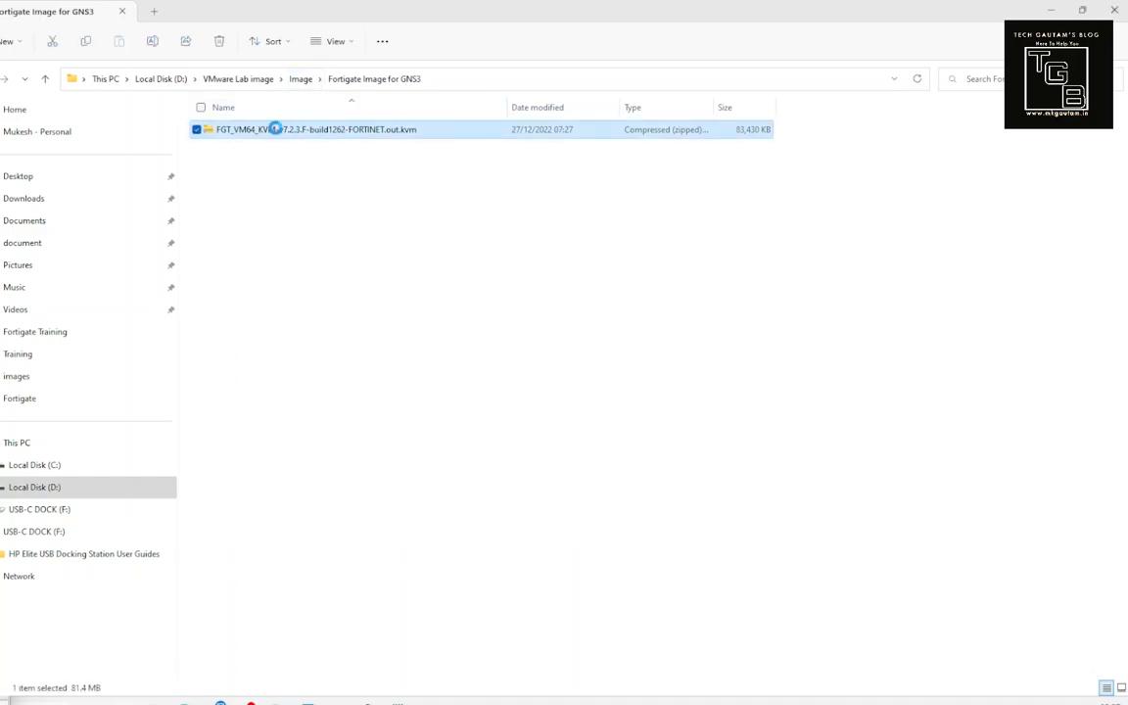
pyautogui.rightClick(277, 131)
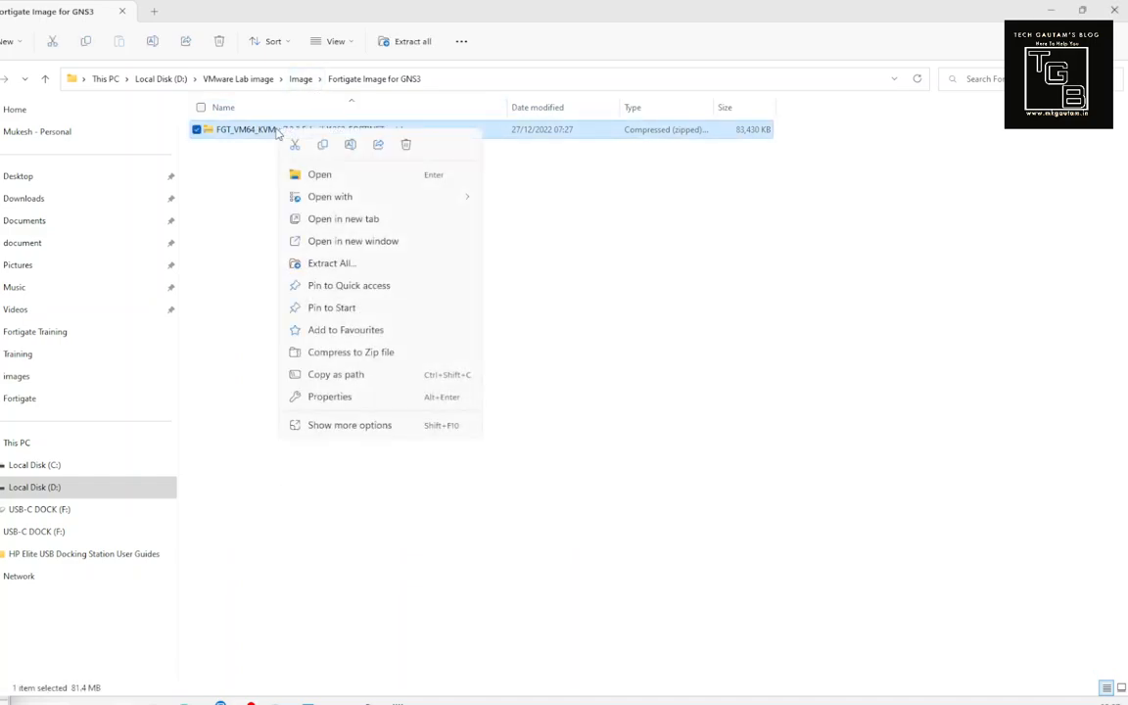
pyautogui.click(343, 264)
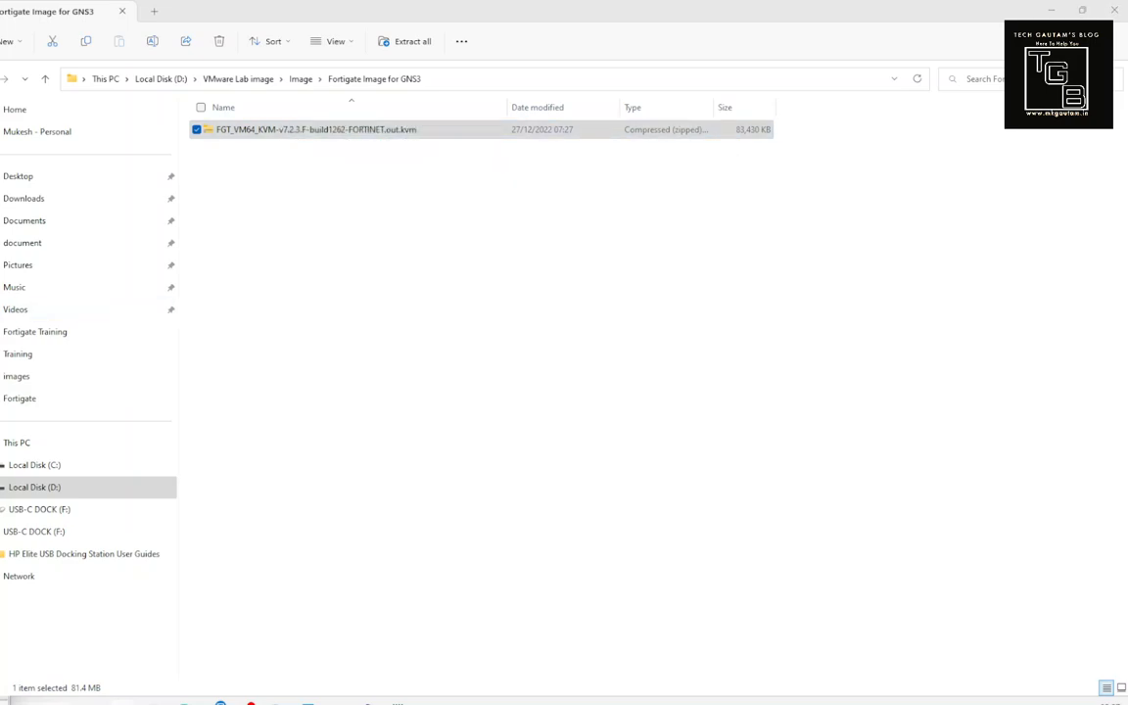
pyautogui.click(587, 407)
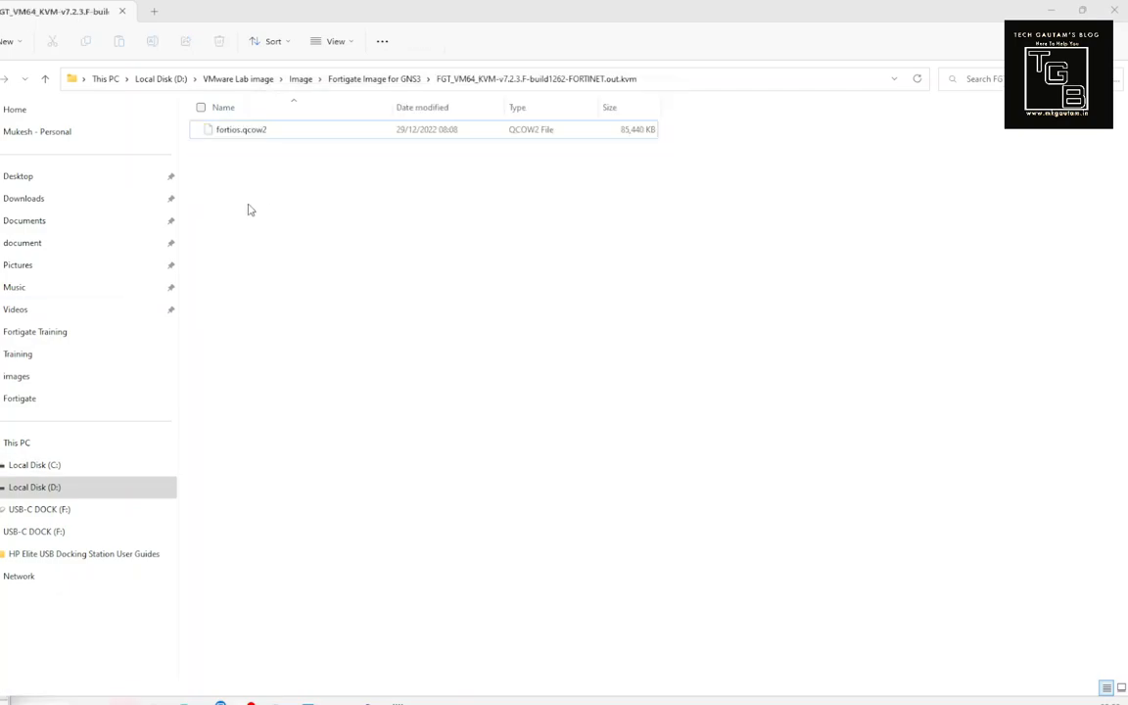
pyautogui.click(250, 137)
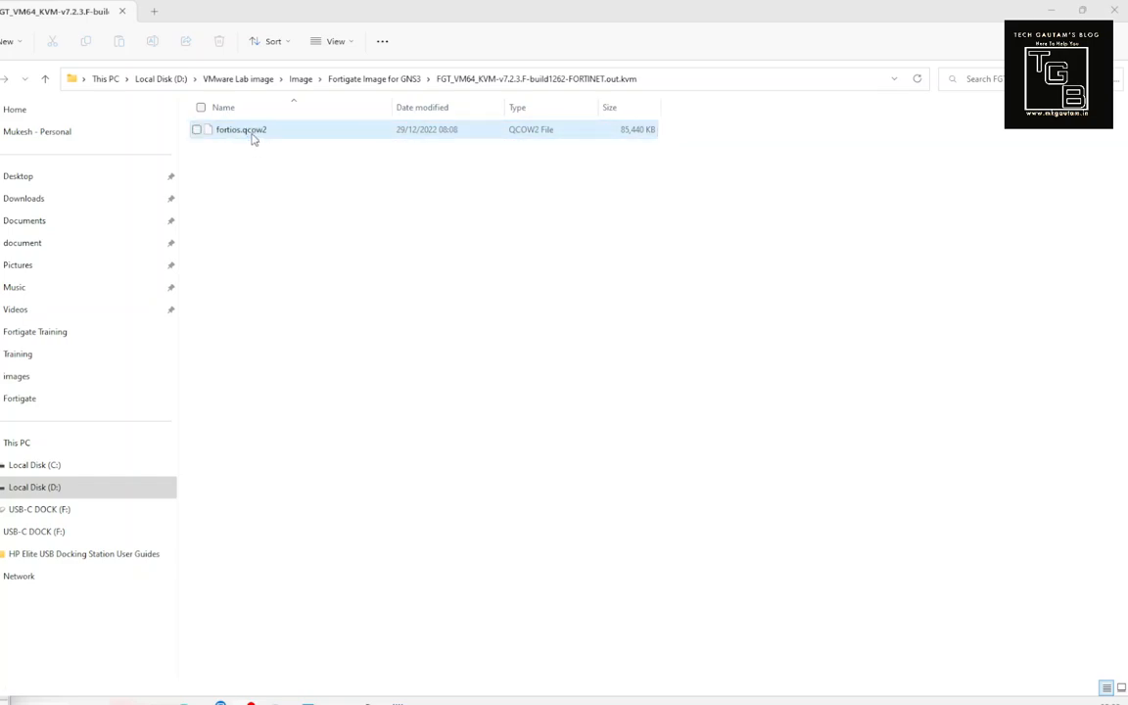
pyautogui.click(204, 158)
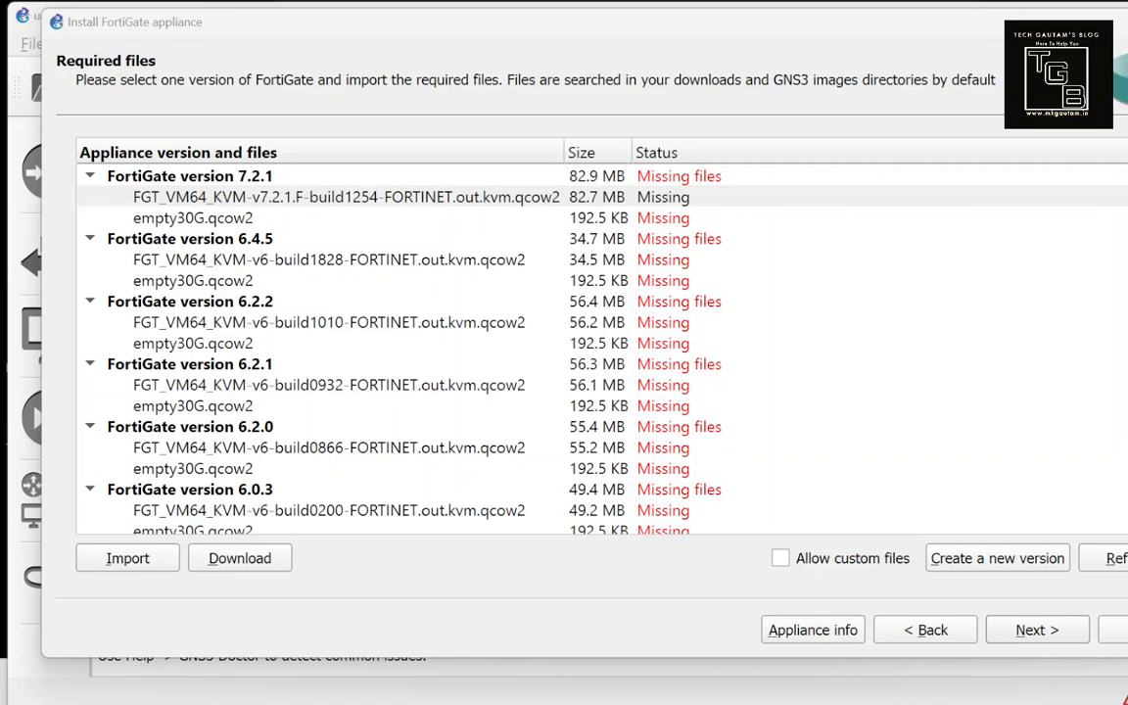
# Step: In the GNS3 FortiGate appliance wizard, create a new version named 7.2.3, keeping the suggested hda and hdb disk image filenames
pyautogui.click(986, 559)
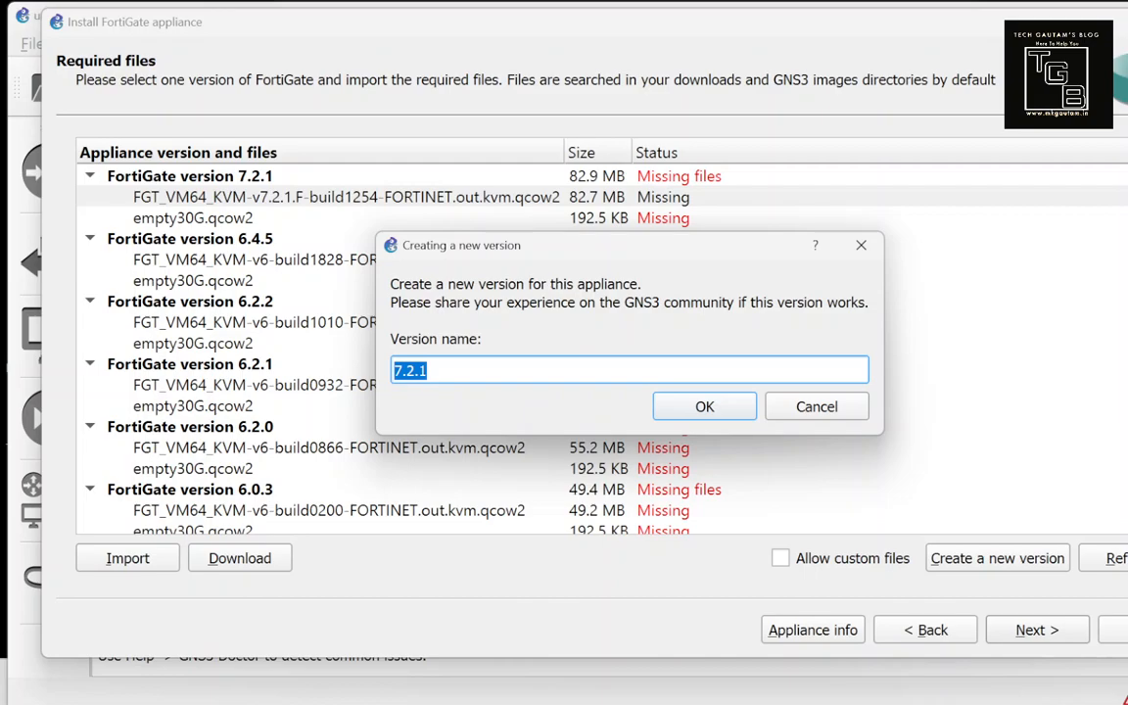
pyautogui.hotkey('alt', 'Tab')
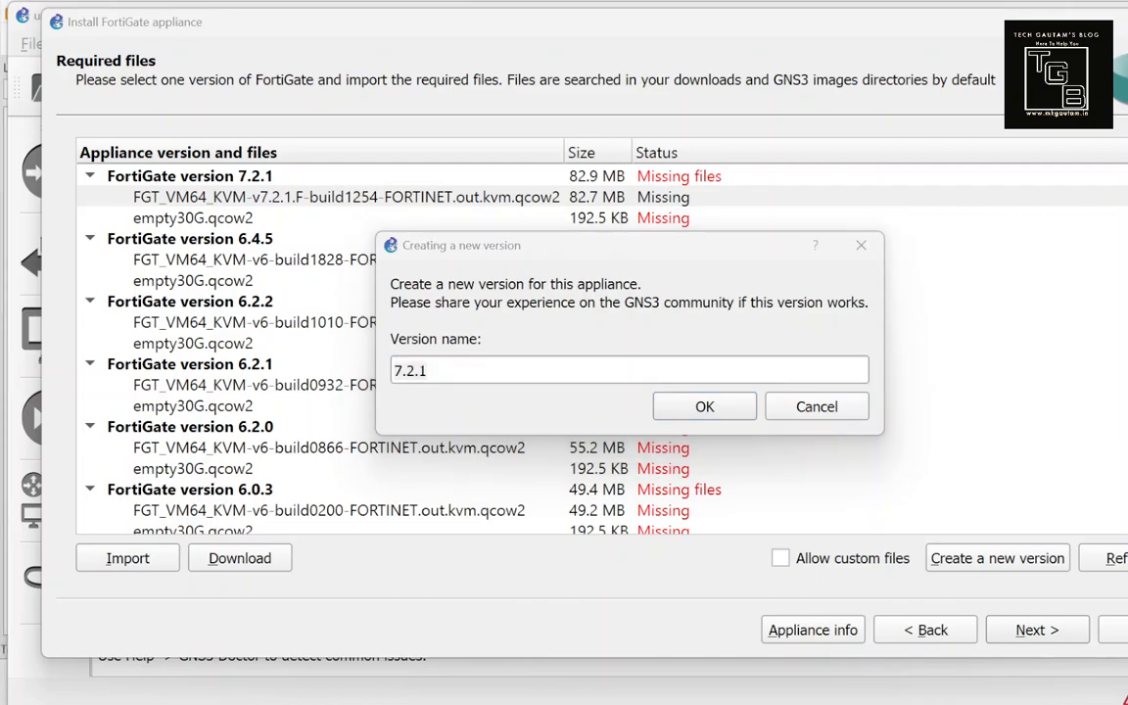
pyautogui.click(473, 368)
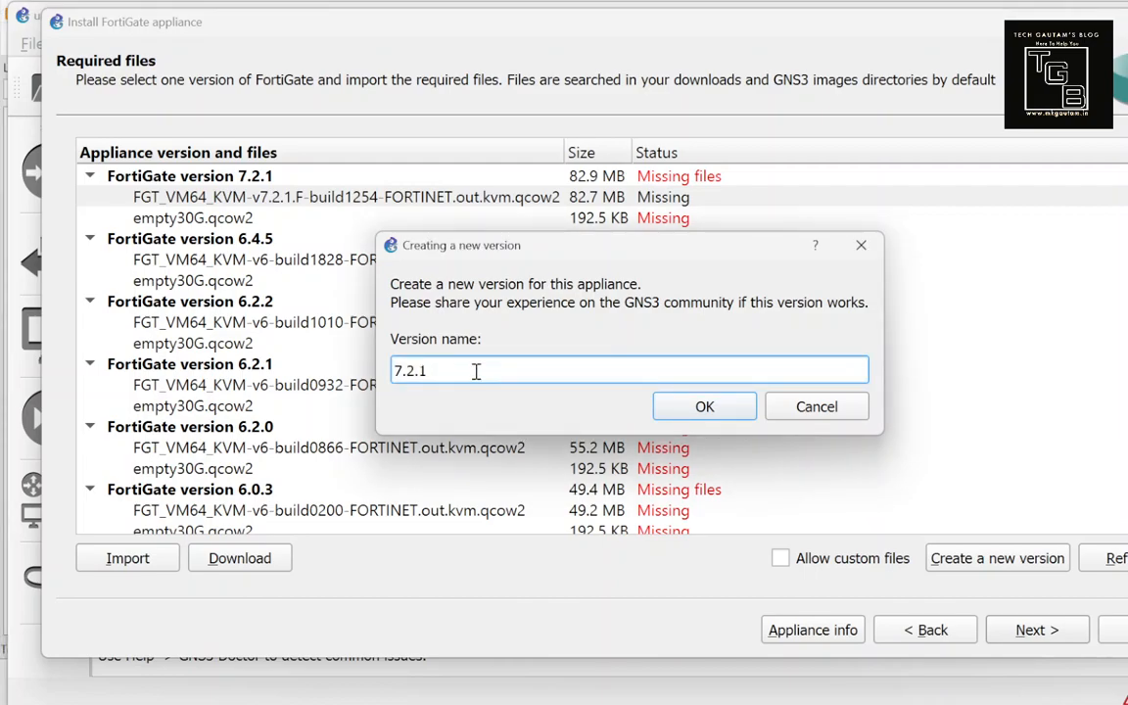
pyautogui.click(705, 407)
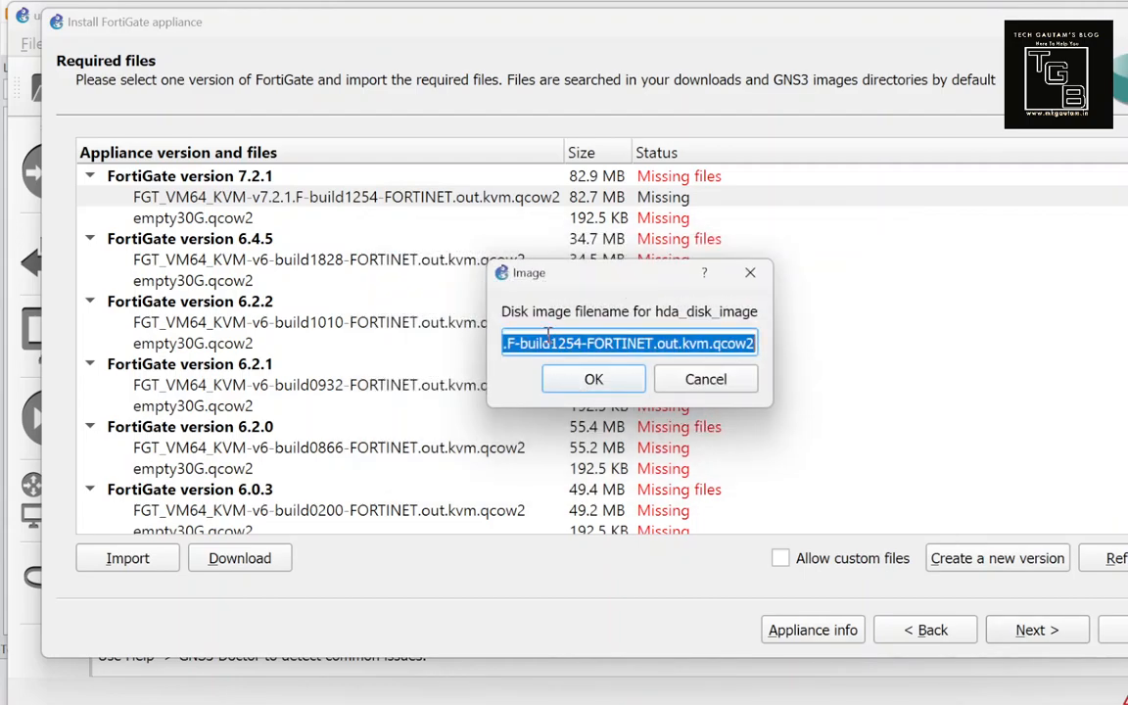
pyautogui.click(607, 380)
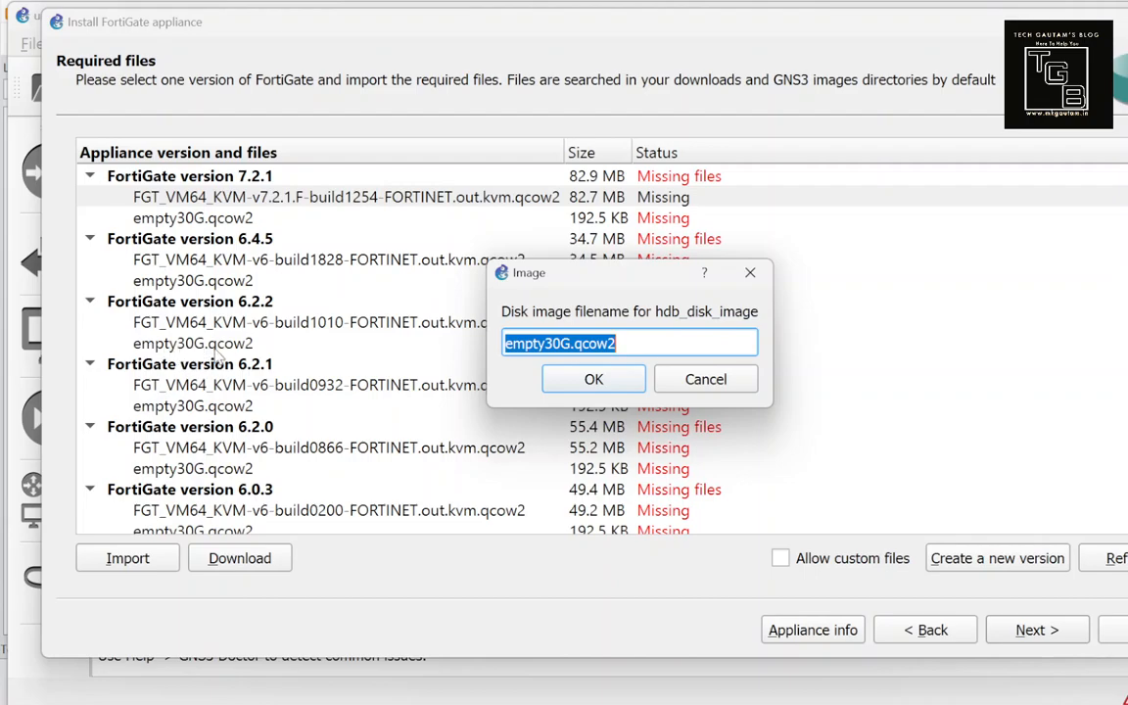
pyautogui.click(573, 385)
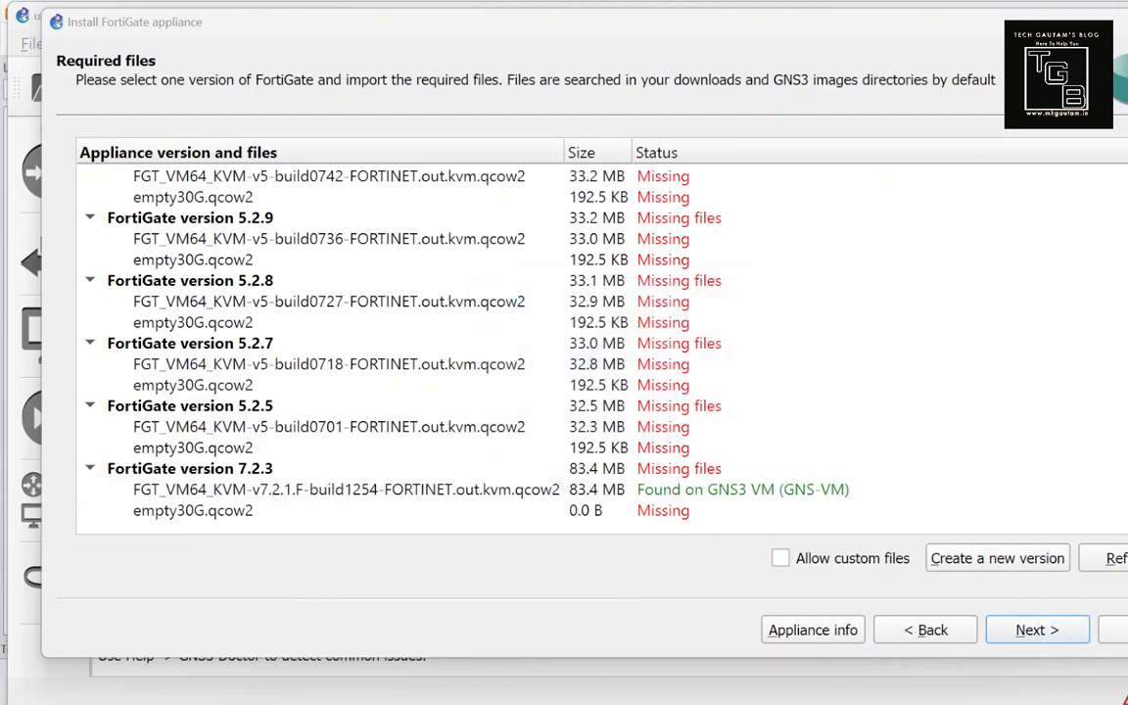
pyautogui.click(206, 516)
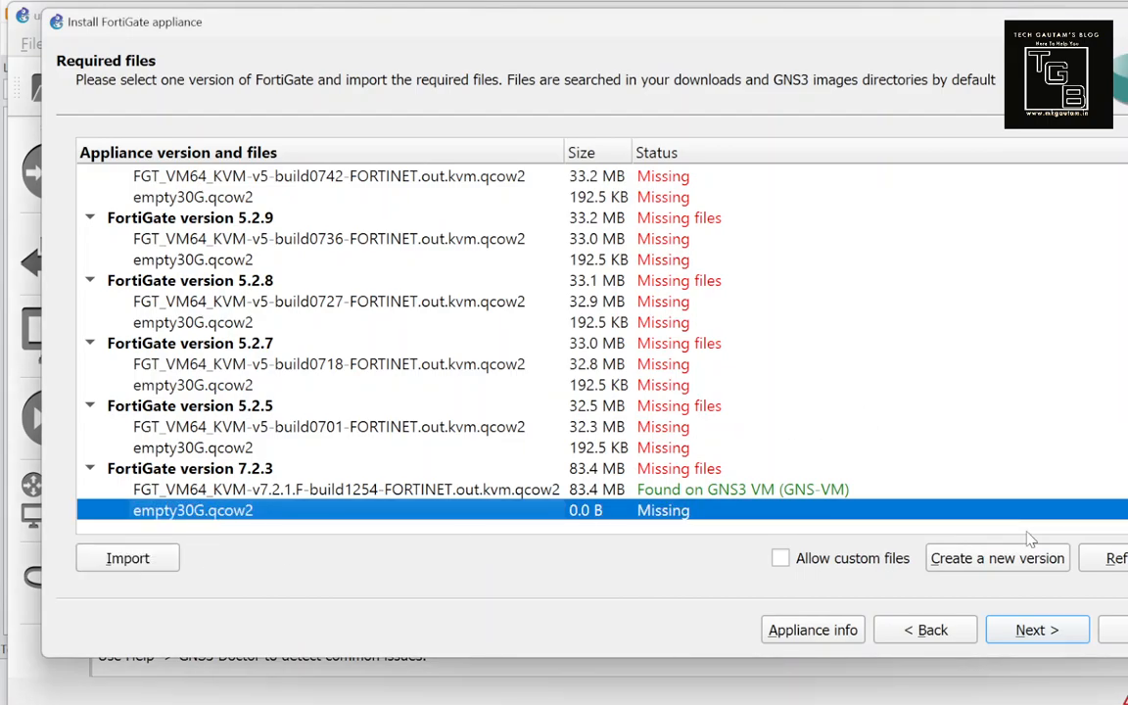
pyautogui.click(1018, 561)
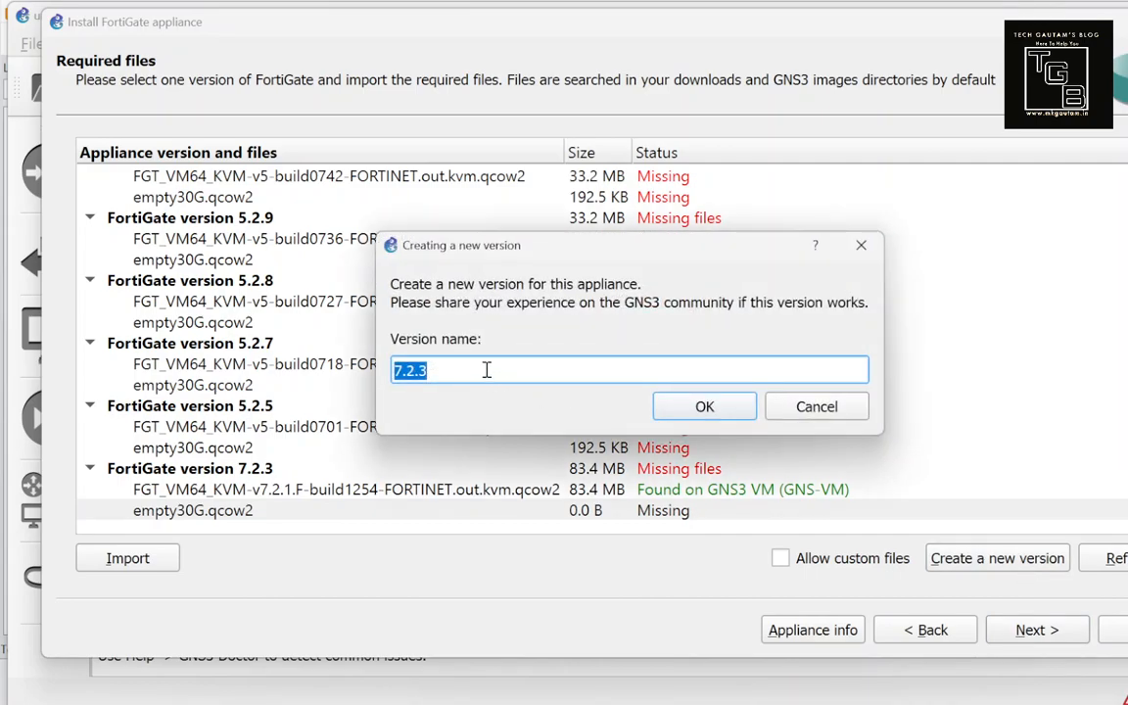
pyautogui.click(809, 407)
pyautogui.click(178, 517)
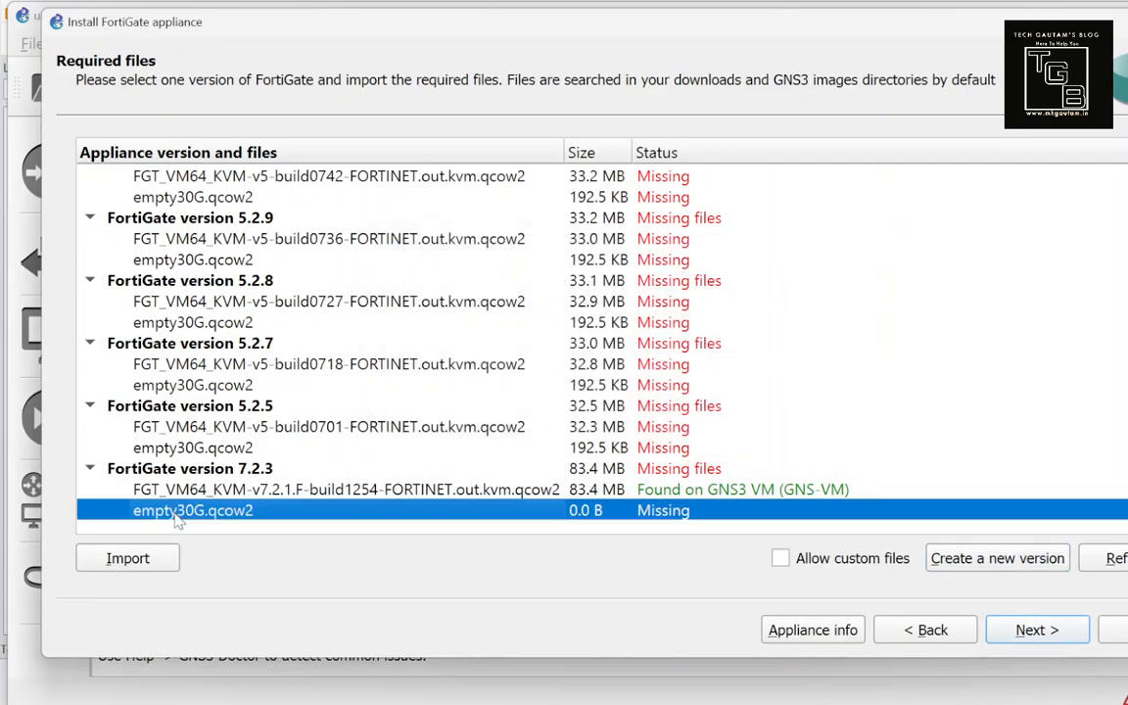
pyautogui.click(196, 496)
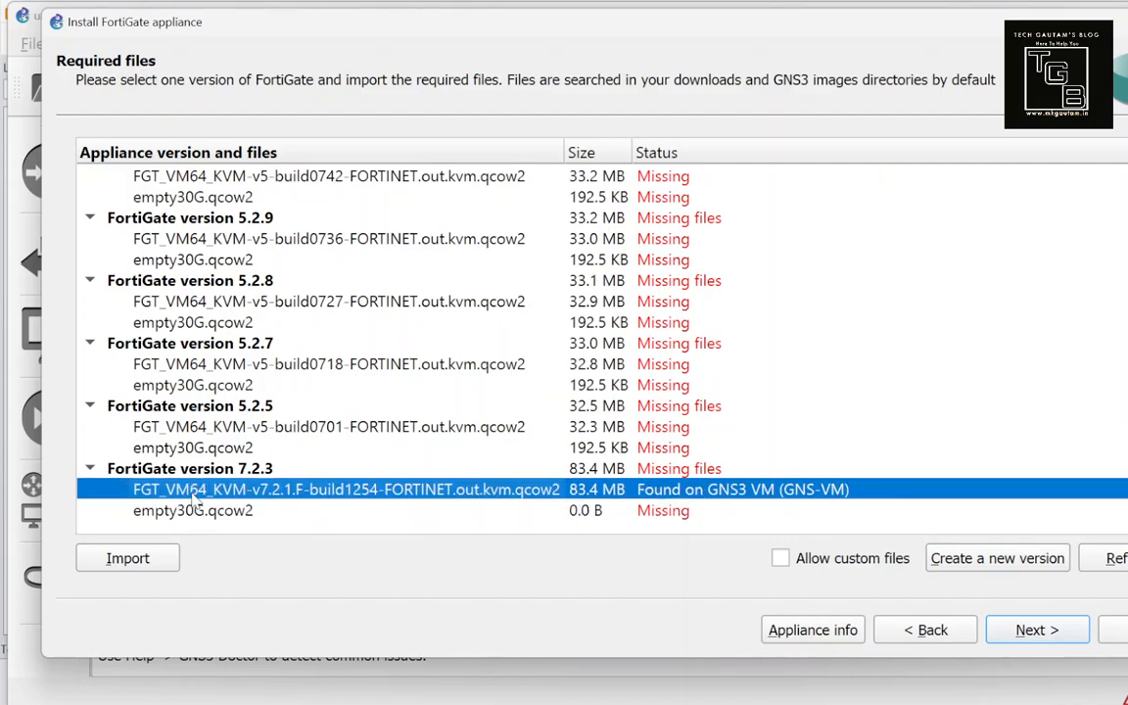
pyautogui.click(147, 558)
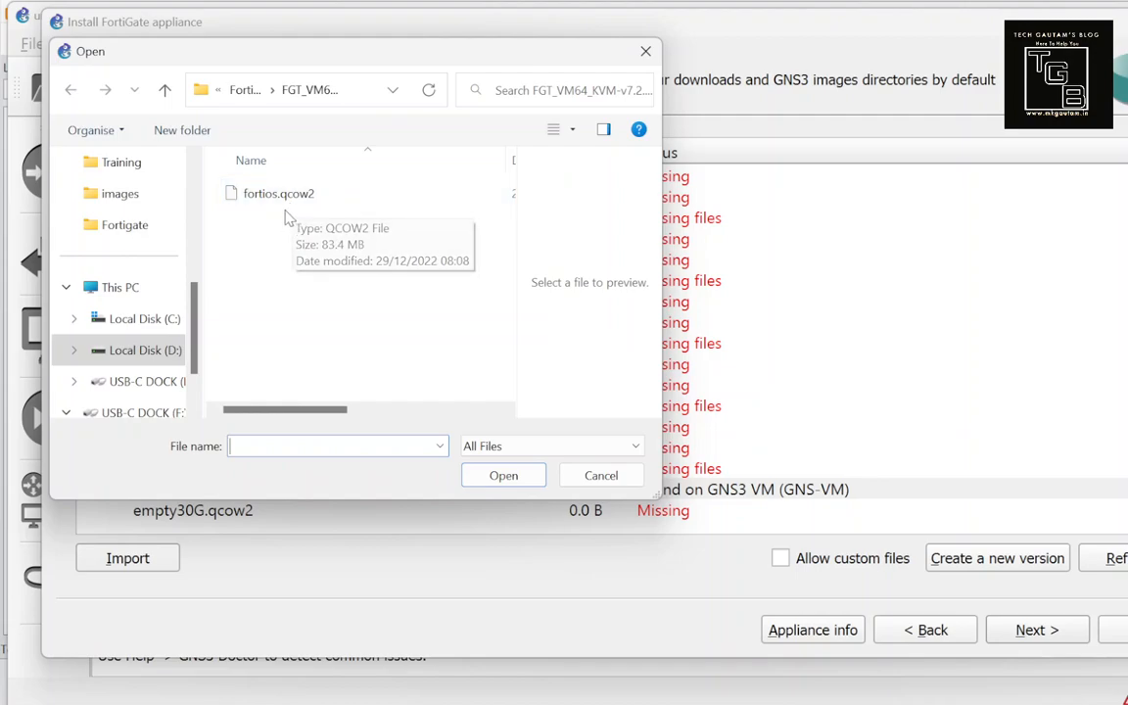
pyautogui.click(601, 475)
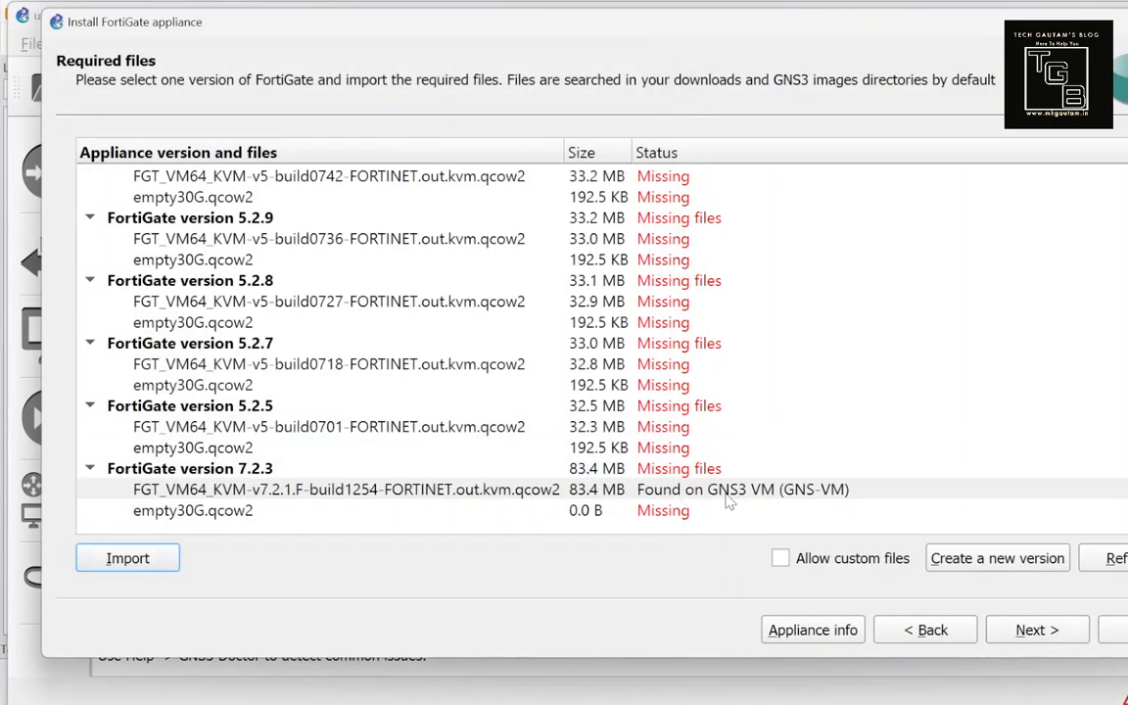
# Step: Import fortios.qcow2 as the missing empty30G.qcow2 file of FortiGate version 7.2.3
pyautogui.click(179, 514)
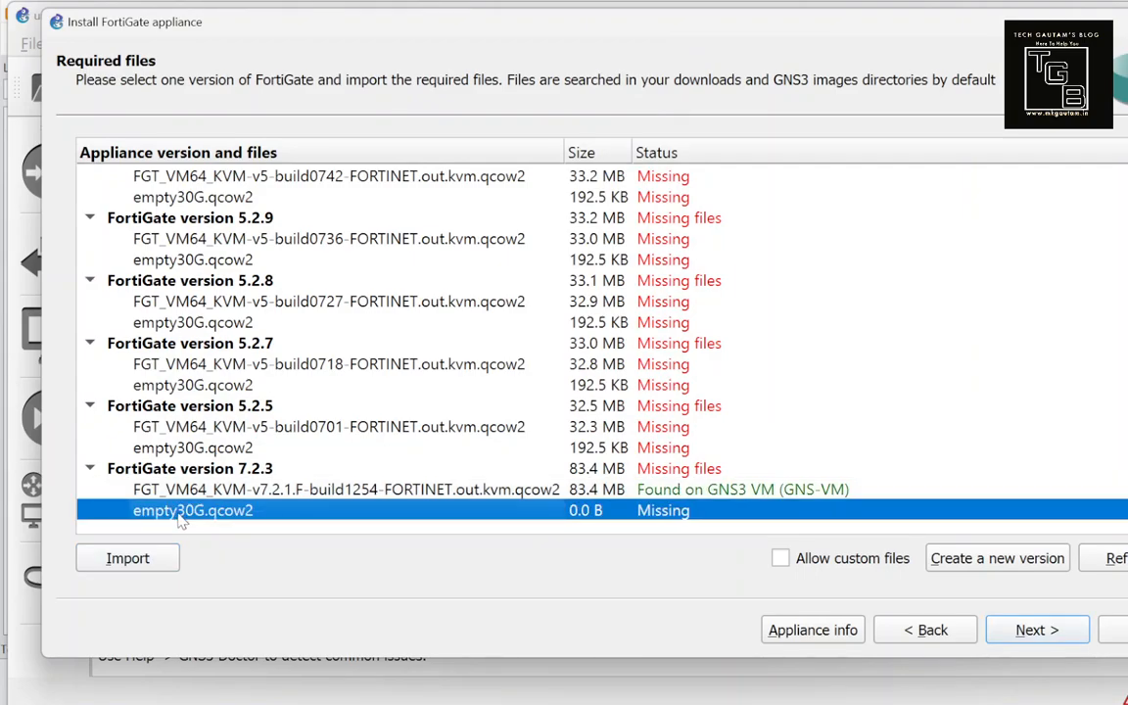
pyautogui.click(154, 558)
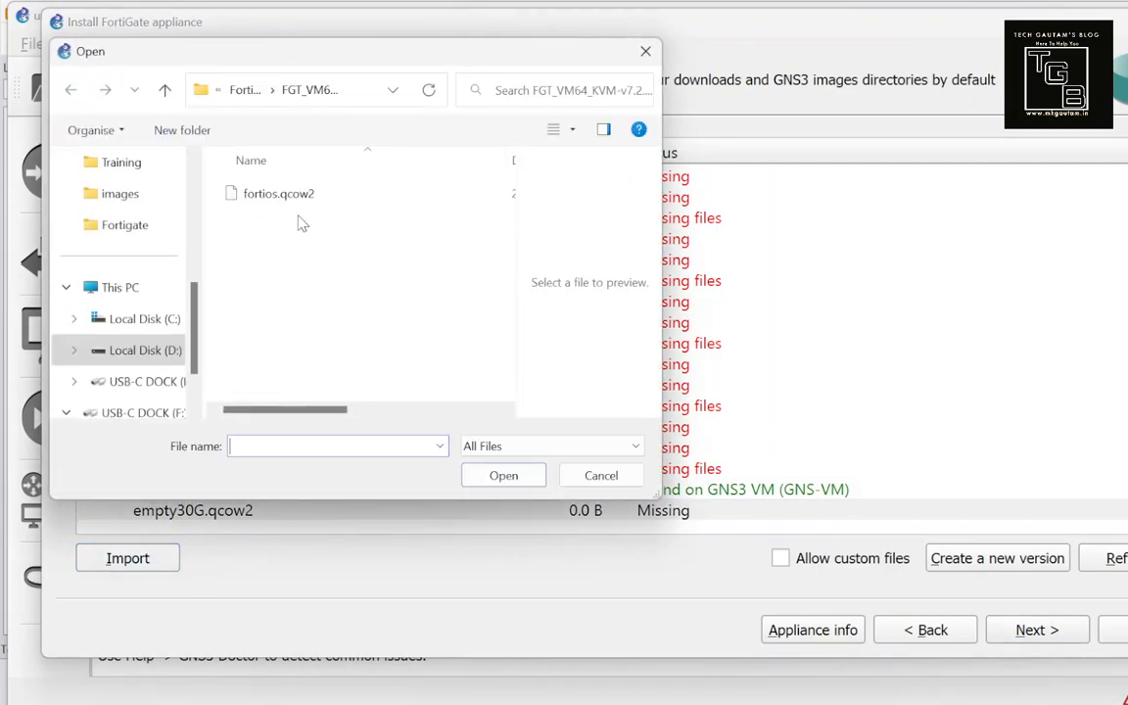
pyautogui.click(284, 195)
pyautogui.click(480, 477)
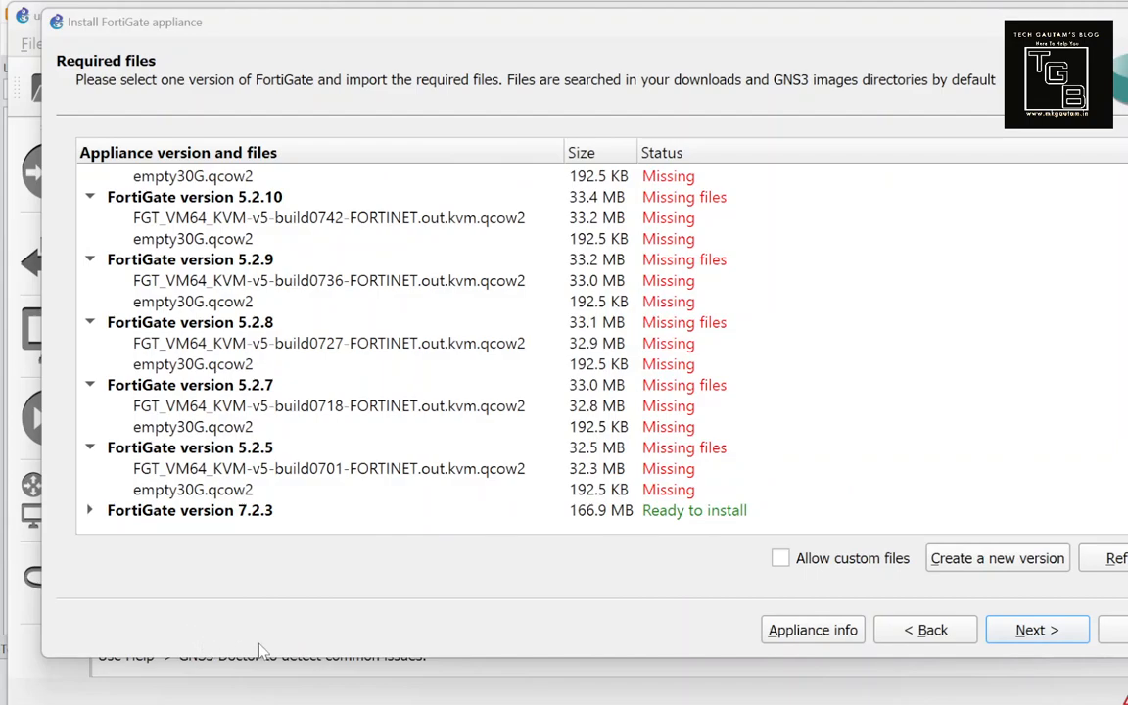
# Step: Check the files listed for FortiGate version 7.2.3 against version 7.2.1, and install version 7.2.3
pyautogui.click(90, 510)
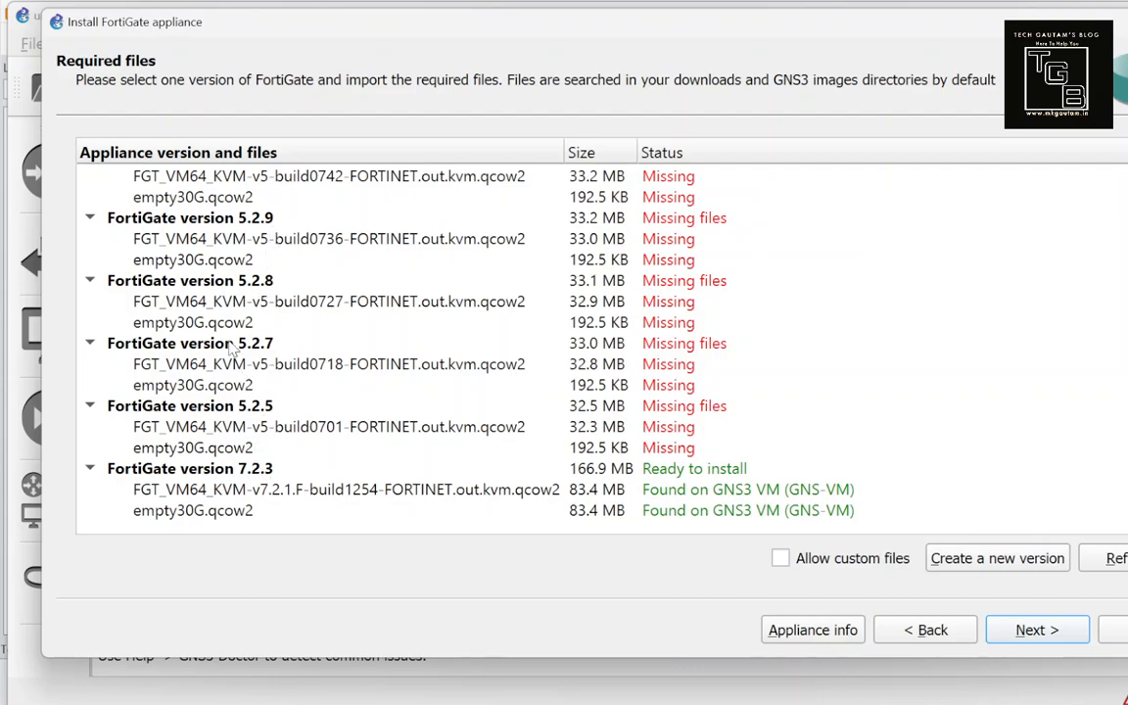
pyautogui.scroll(20, 232, 351)
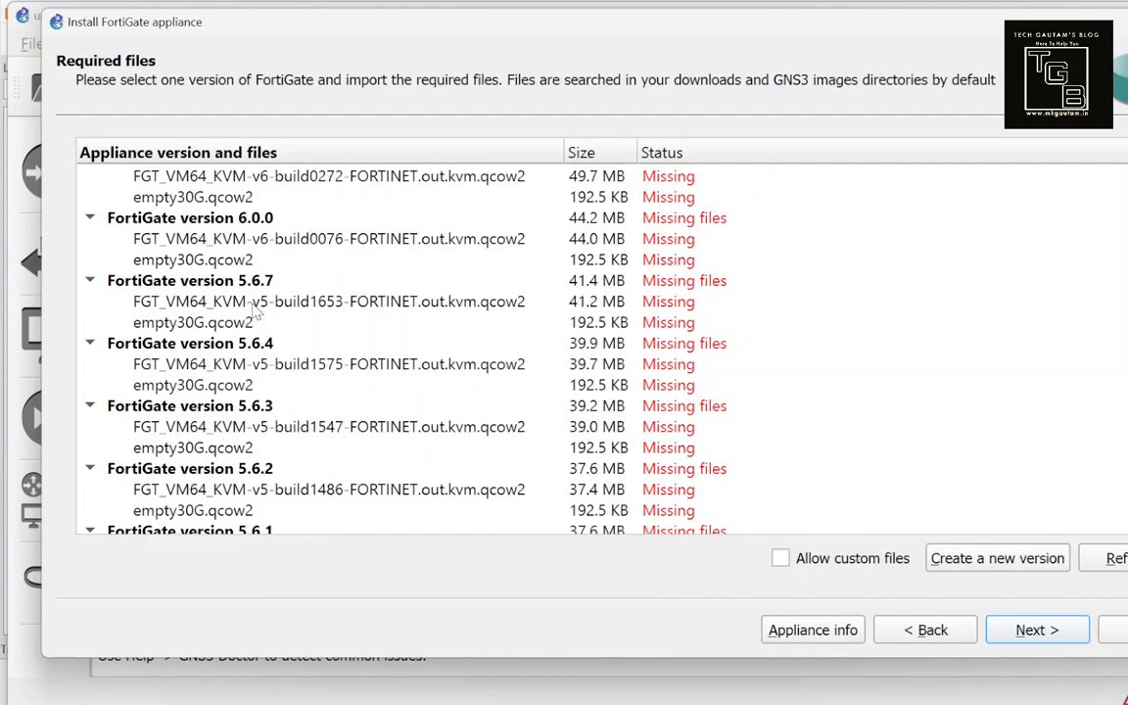
pyautogui.scroll(5, 250, 294)
pyautogui.click(264, 198)
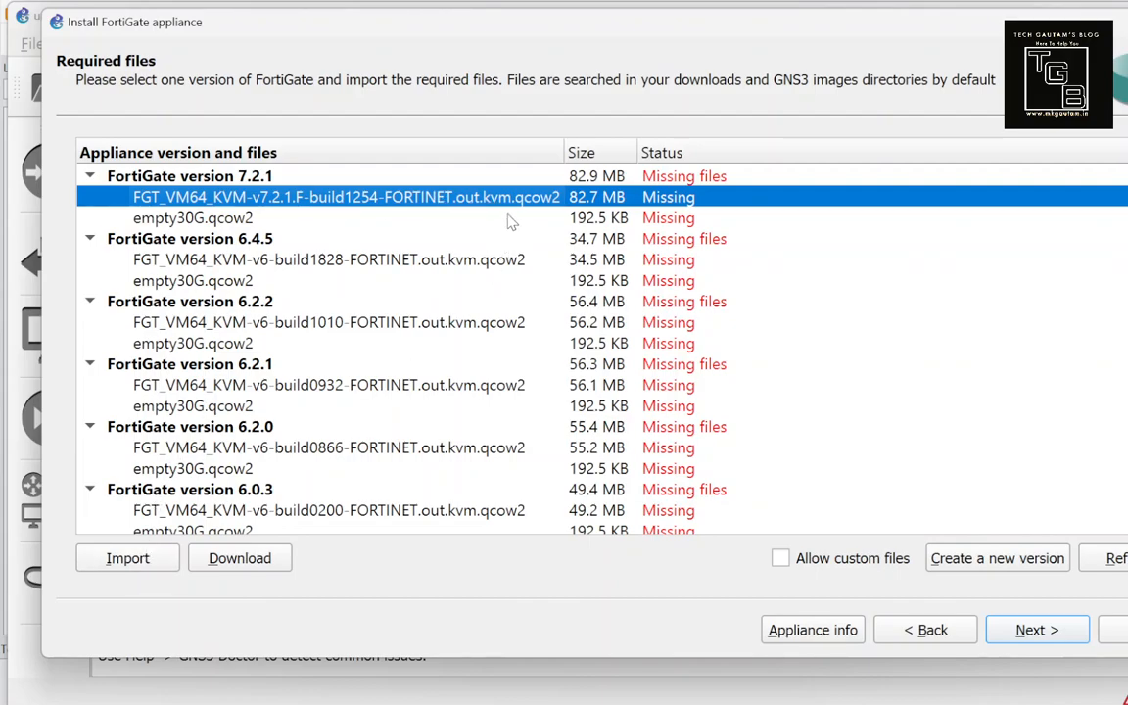
pyautogui.scroll(-20, 515, 207)
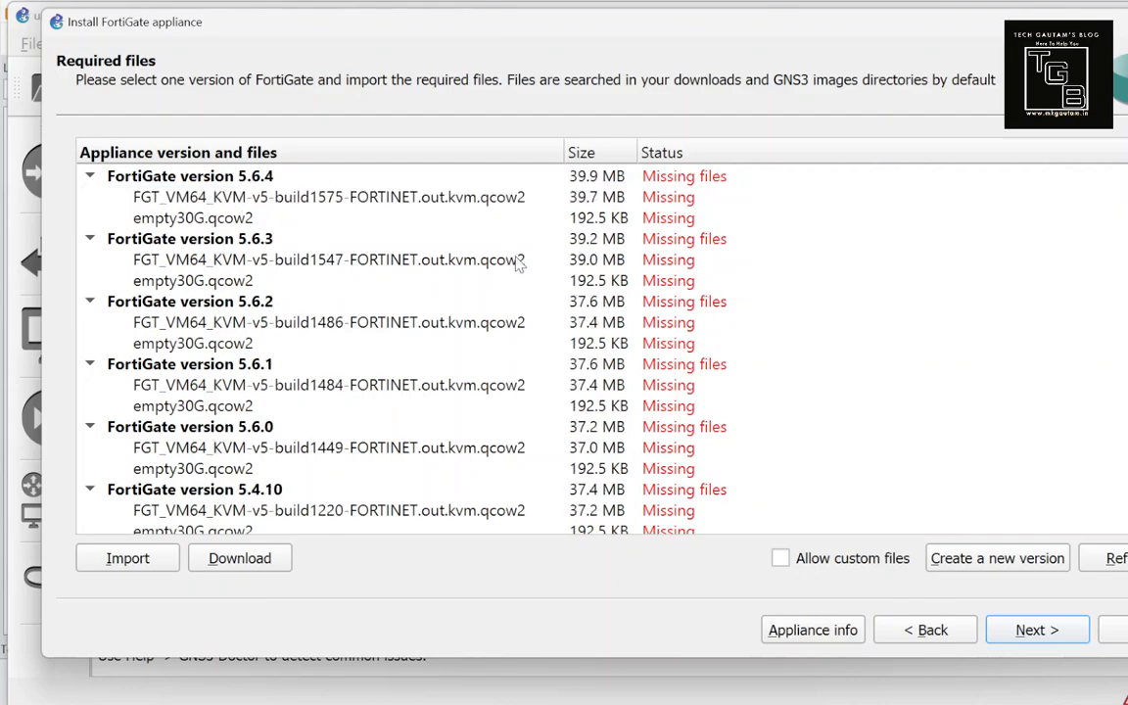
pyautogui.click(307, 469)
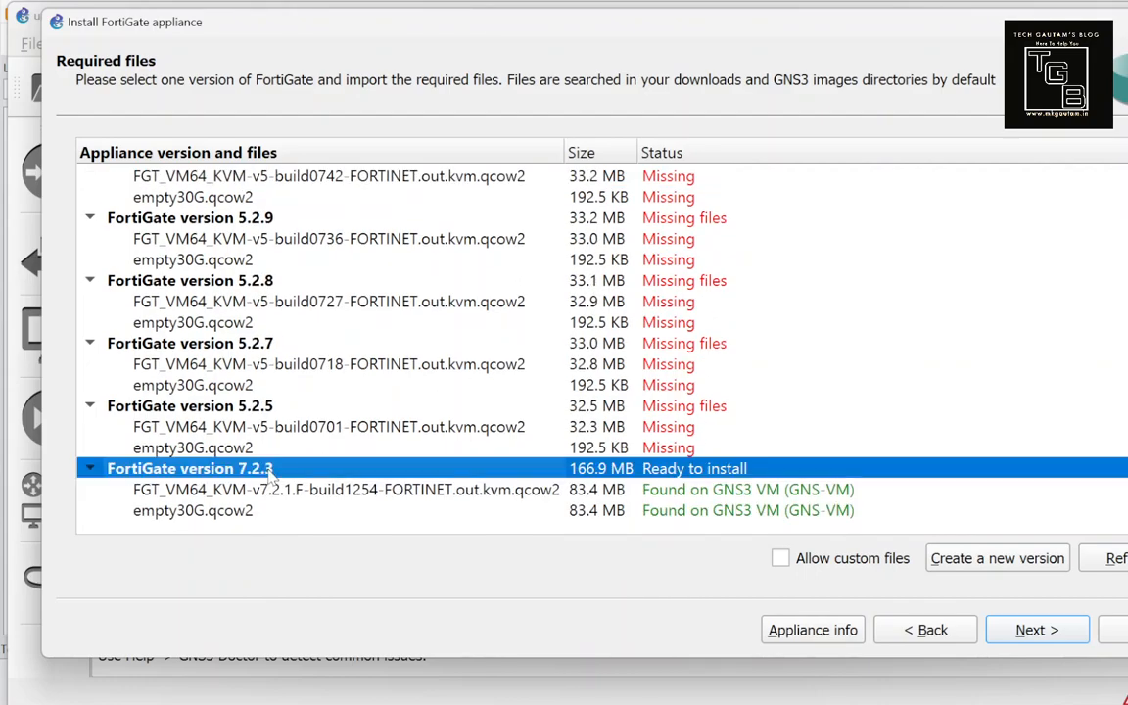
pyautogui.click(1057, 635)
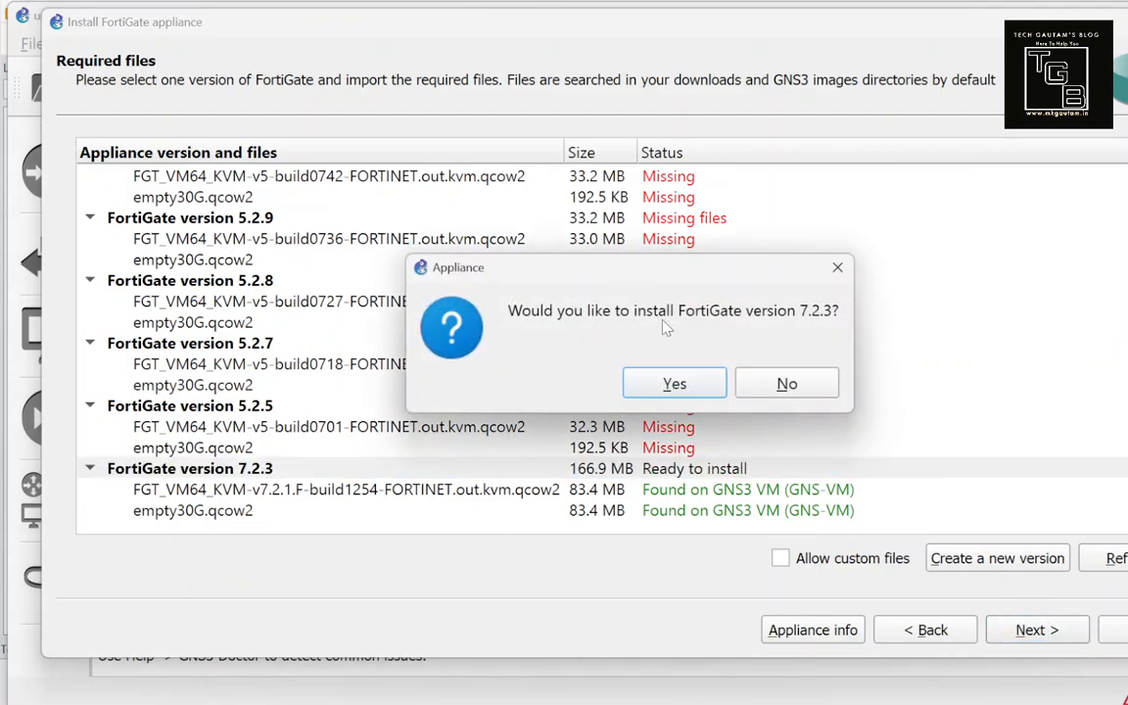
pyautogui.click(686, 384)
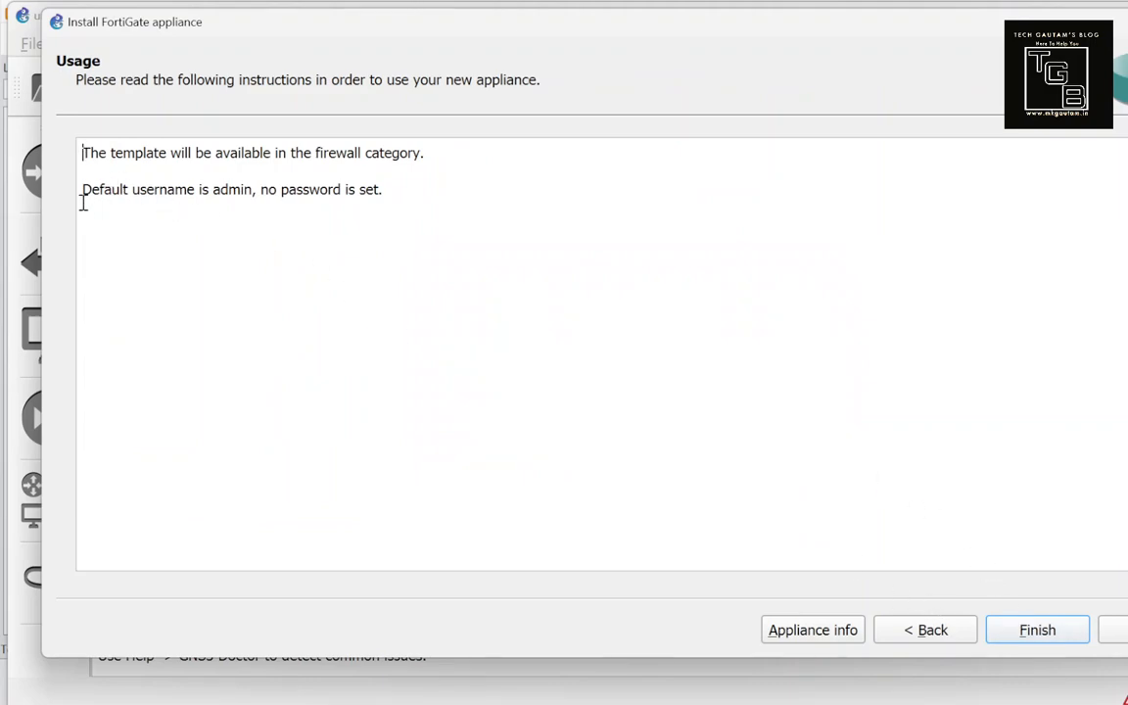
# Step: Read the default login instructions, finish the appliance installation and select the FortiGate 7.2.3 template among the security devices
pyautogui.moveTo(174, 202); pyautogui.dragTo(309, 192)
pyautogui.click(1037, 630)
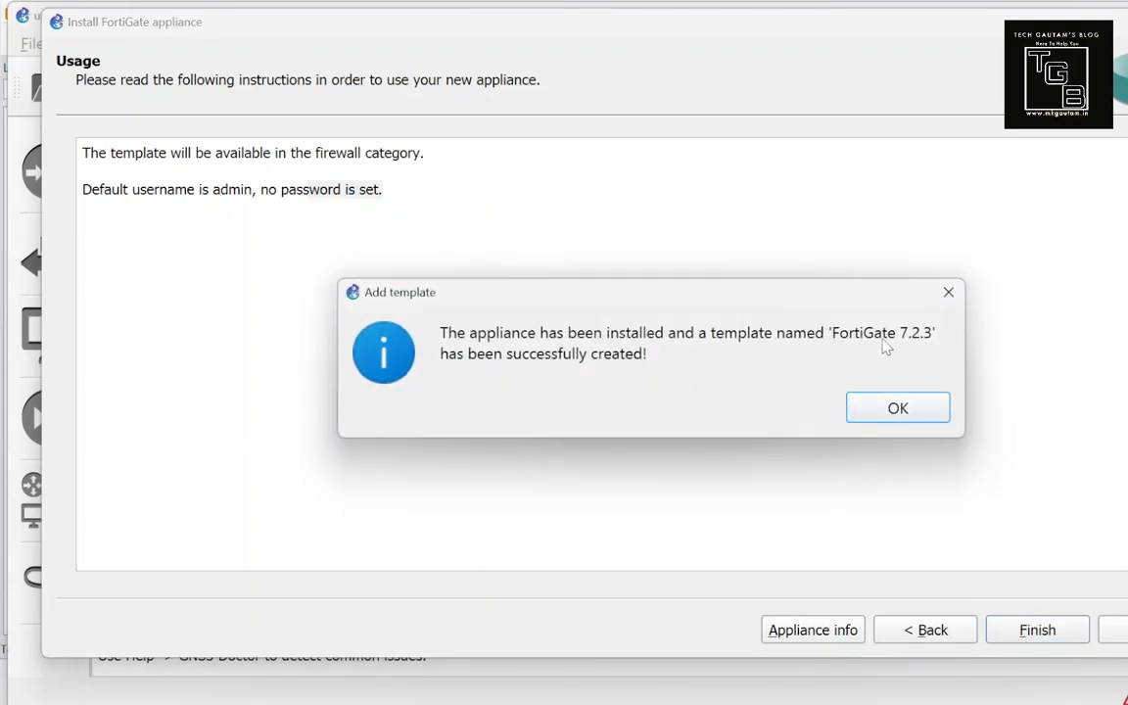
pyautogui.click(886, 418)
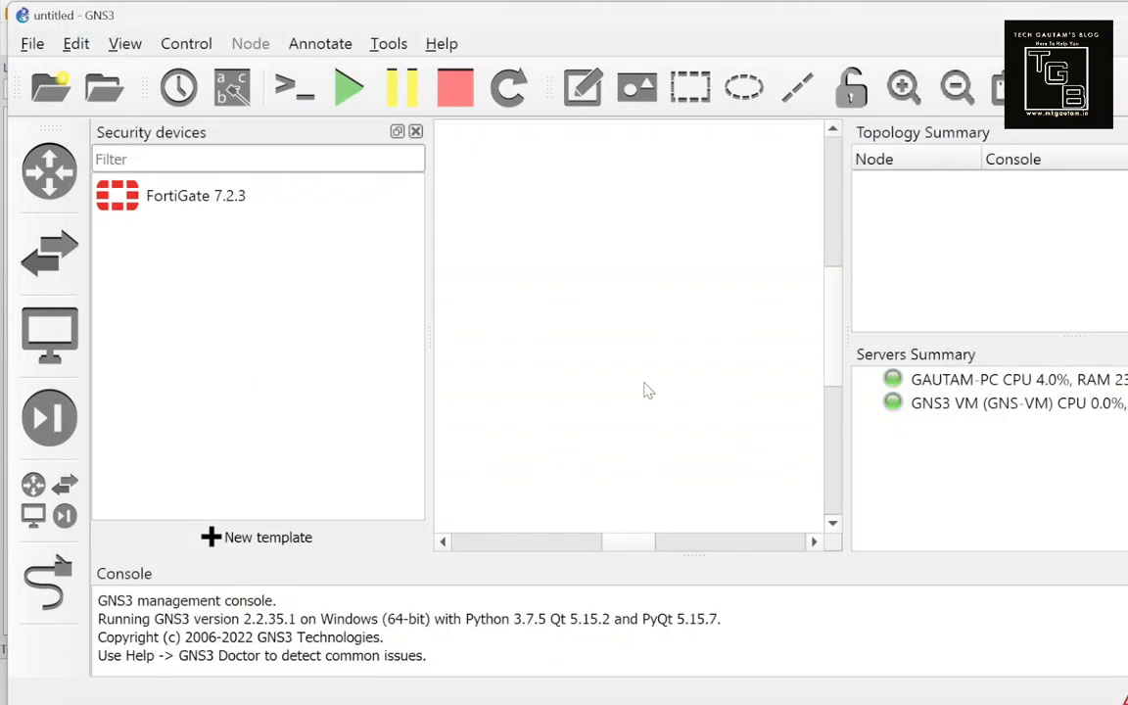
pyautogui.click(203, 204)
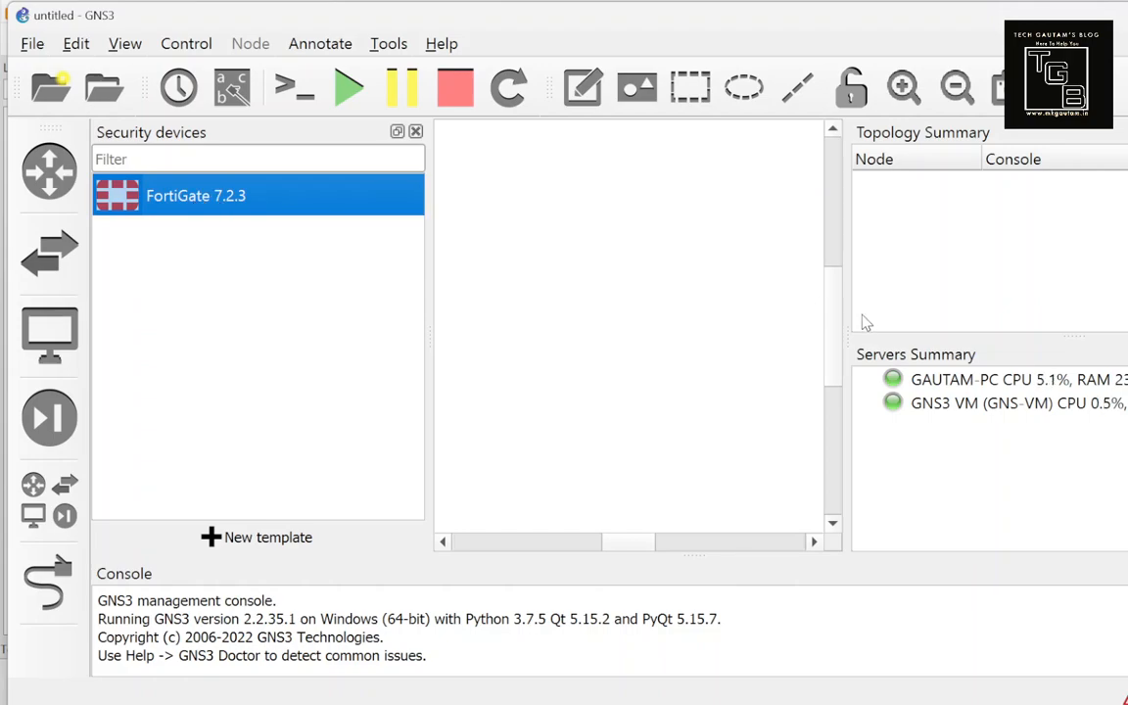
# Step: Close the Servers Summary and Topology Summary panes and place a FortiGate 7.2.3 node on the canvas
pyautogui.moveTo(847, 328); pyautogui.dragTo(842, 328)
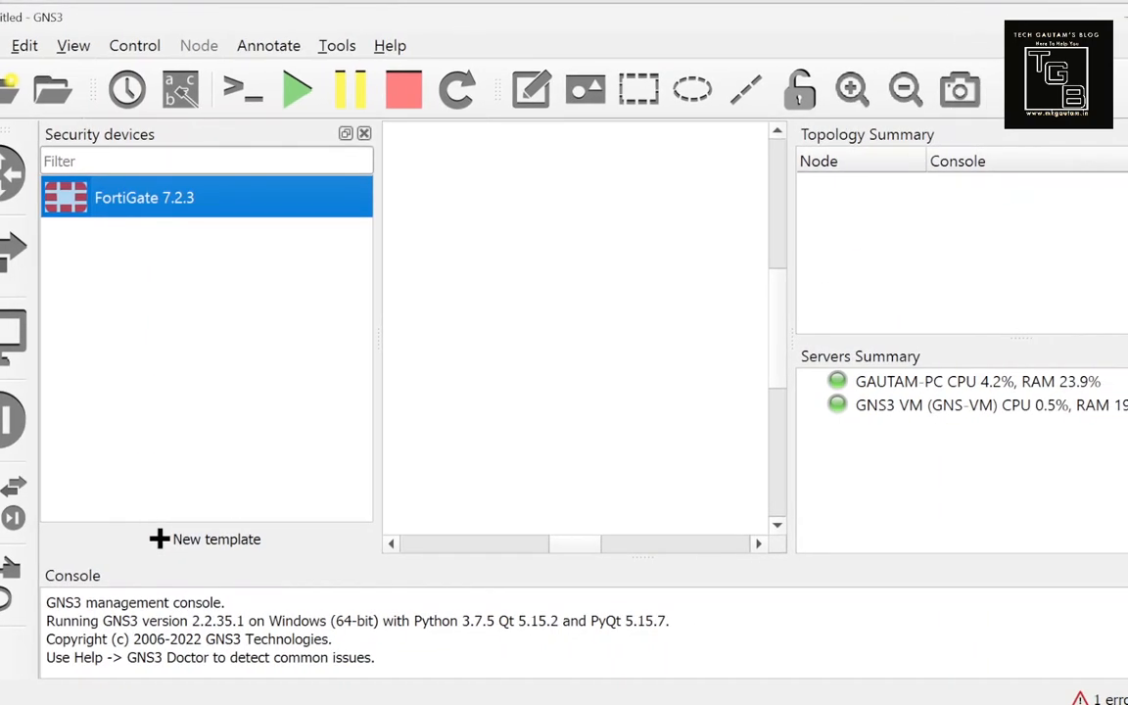
pyautogui.click(1127, 357)
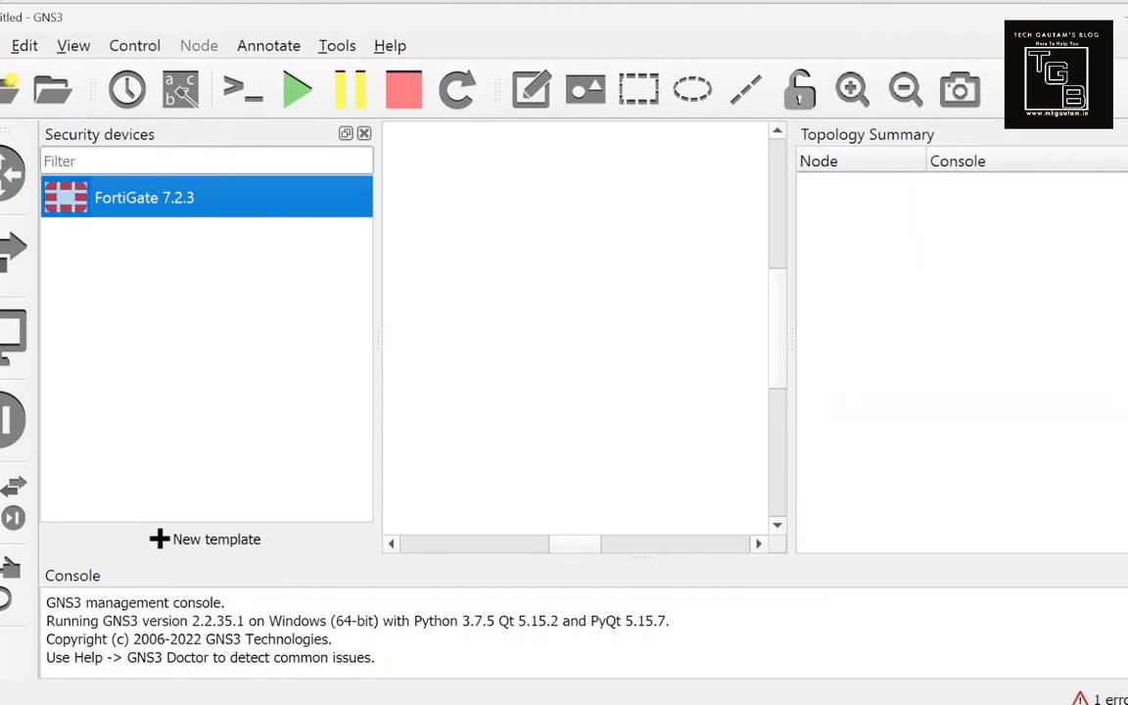
pyautogui.click(1127, 134)
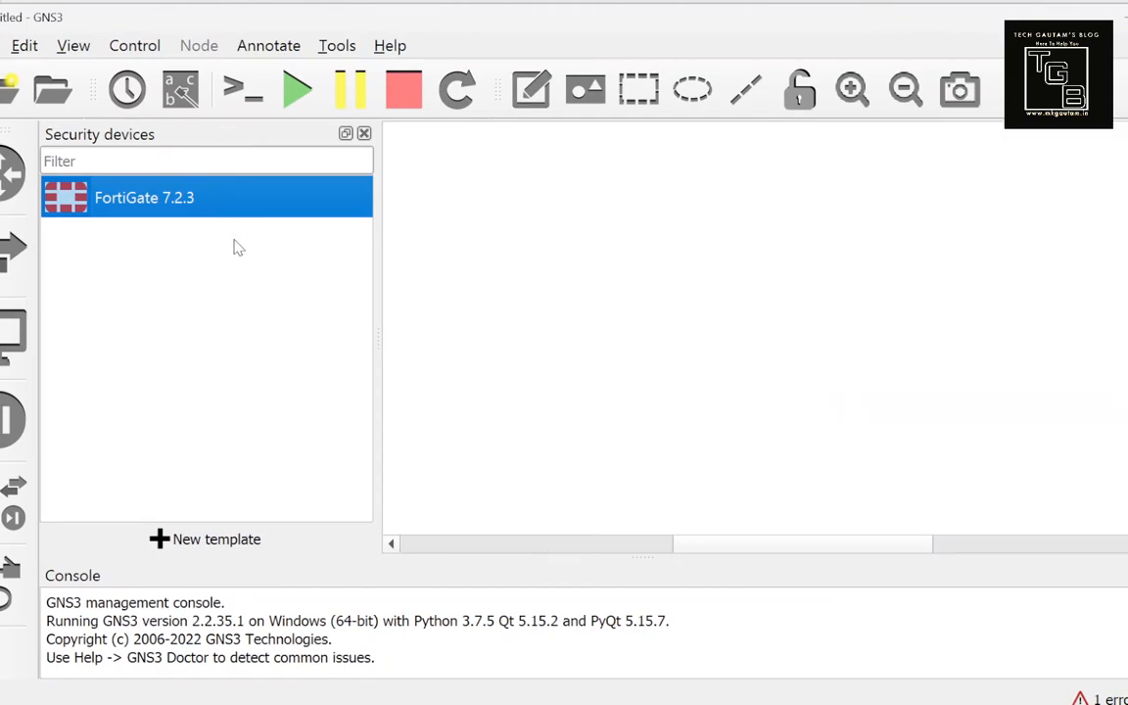
pyautogui.moveTo(168, 202); pyautogui.dragTo(757, 271)
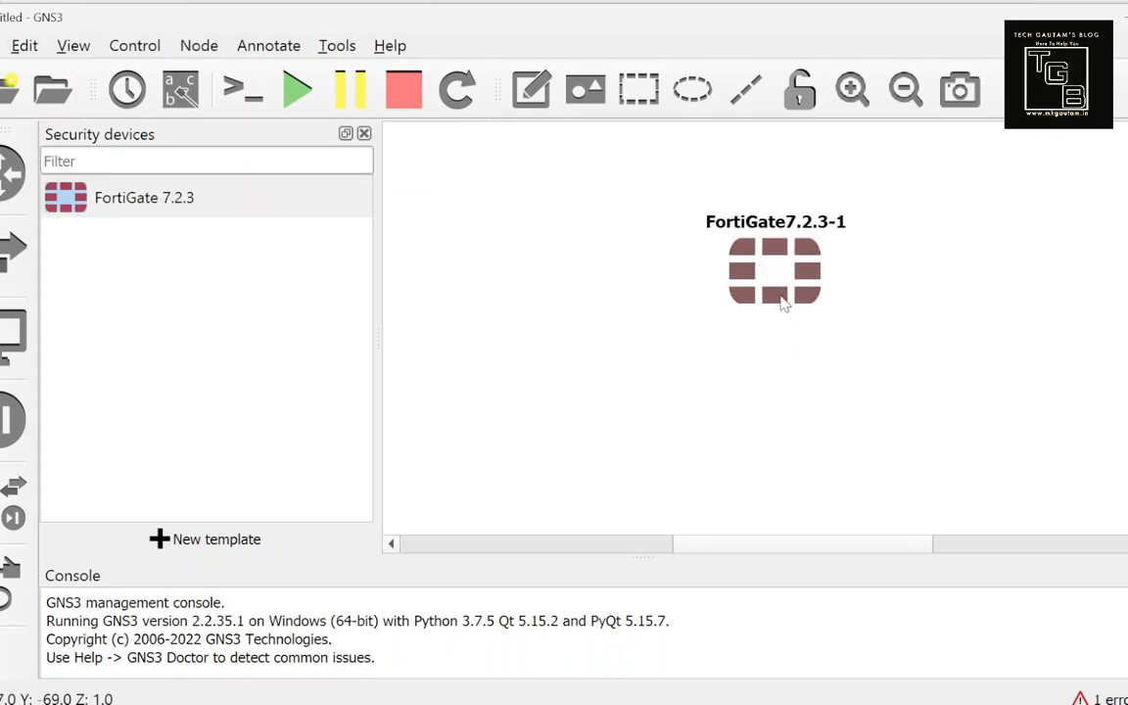
# Step: Start a new template from the GNS3 server's appliances and choose the Checkpoint GAiA firewall for installation
pyautogui.click(223, 552)
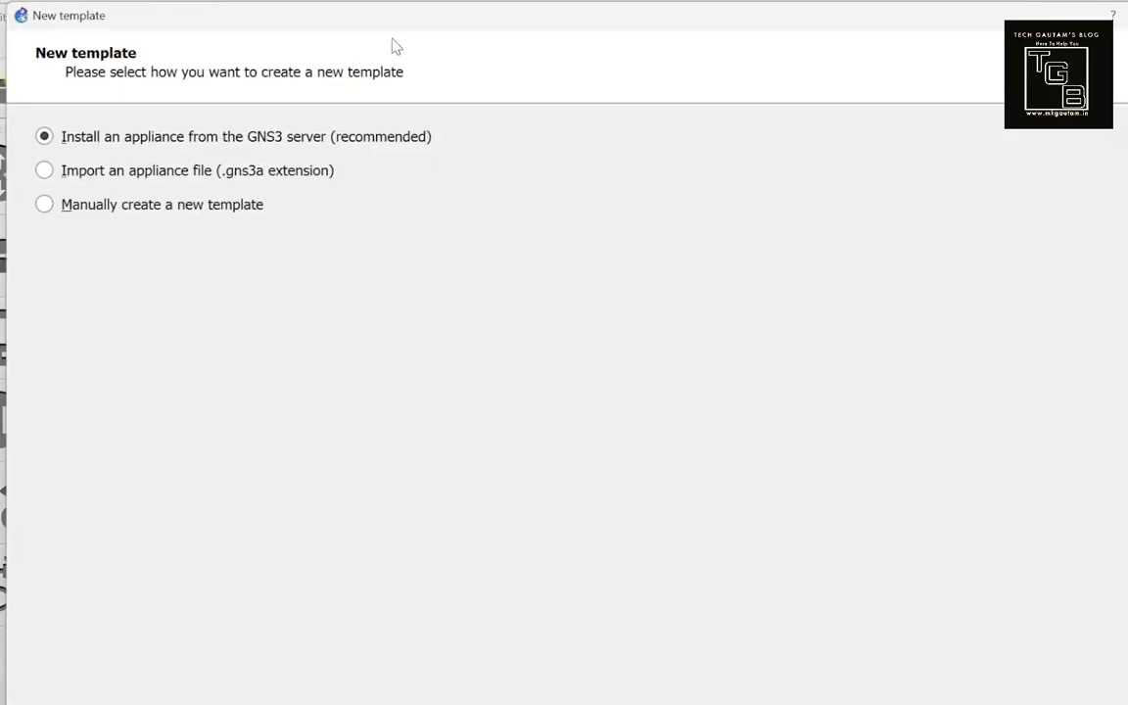
pyautogui.moveTo(418, 6); pyautogui.dragTo(480, 103)
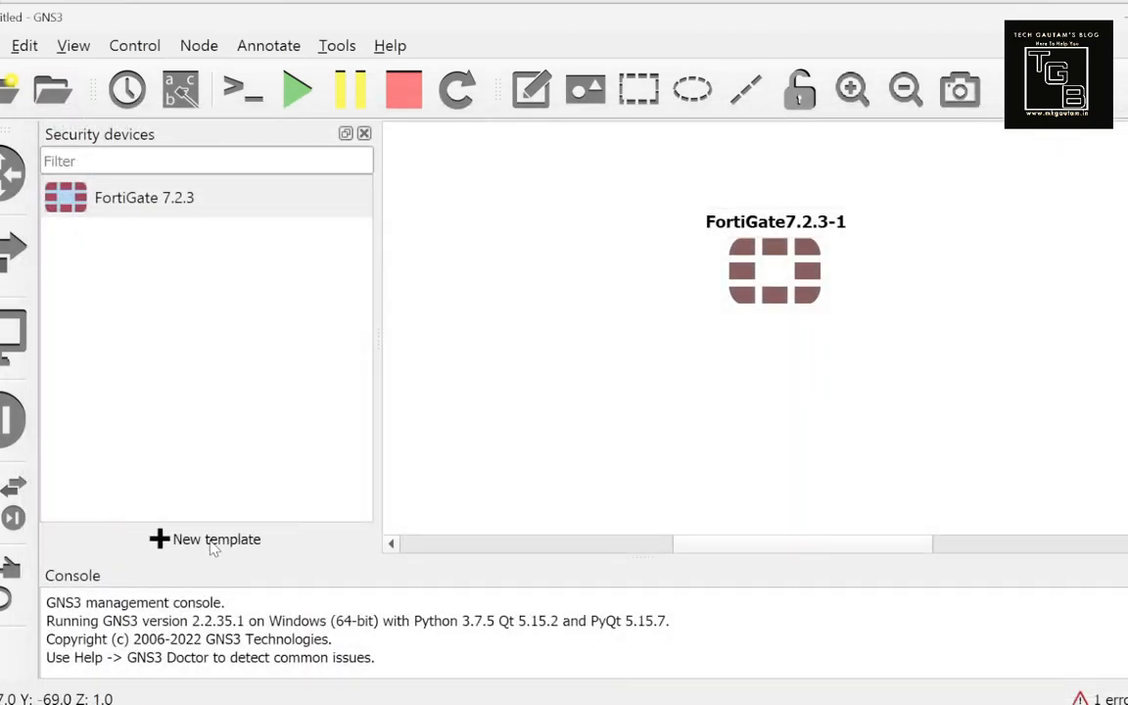
pyautogui.click(211, 544)
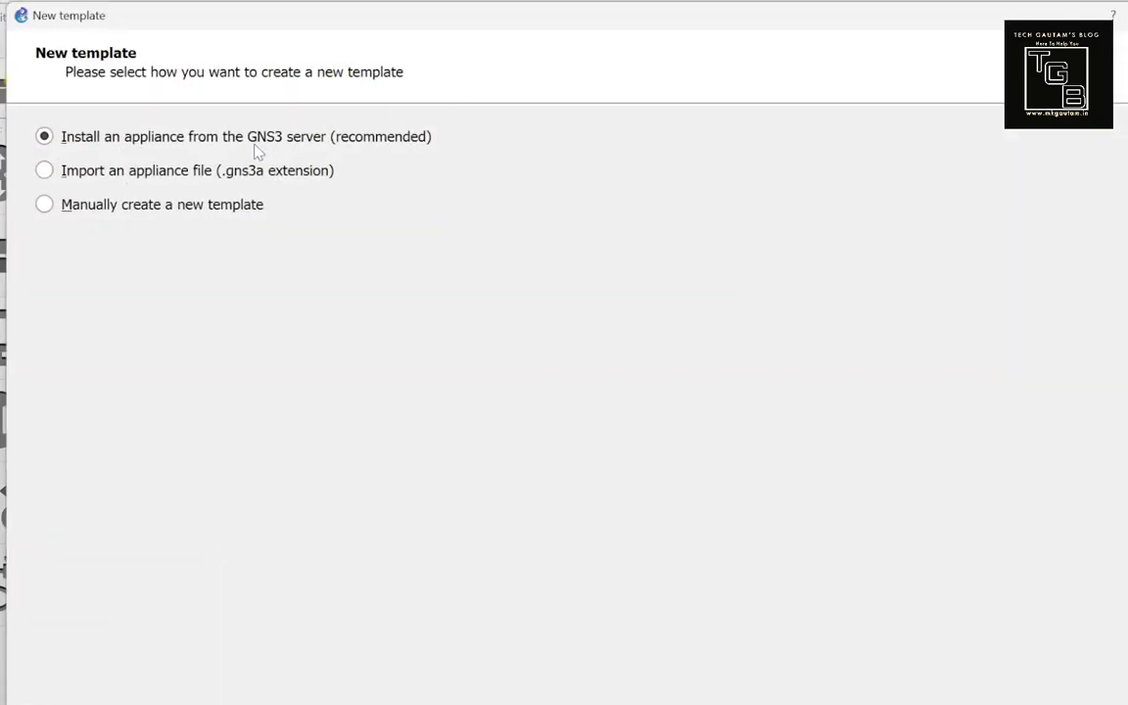
pyautogui.moveTo(474, 8); pyautogui.dragTo(543, 23)
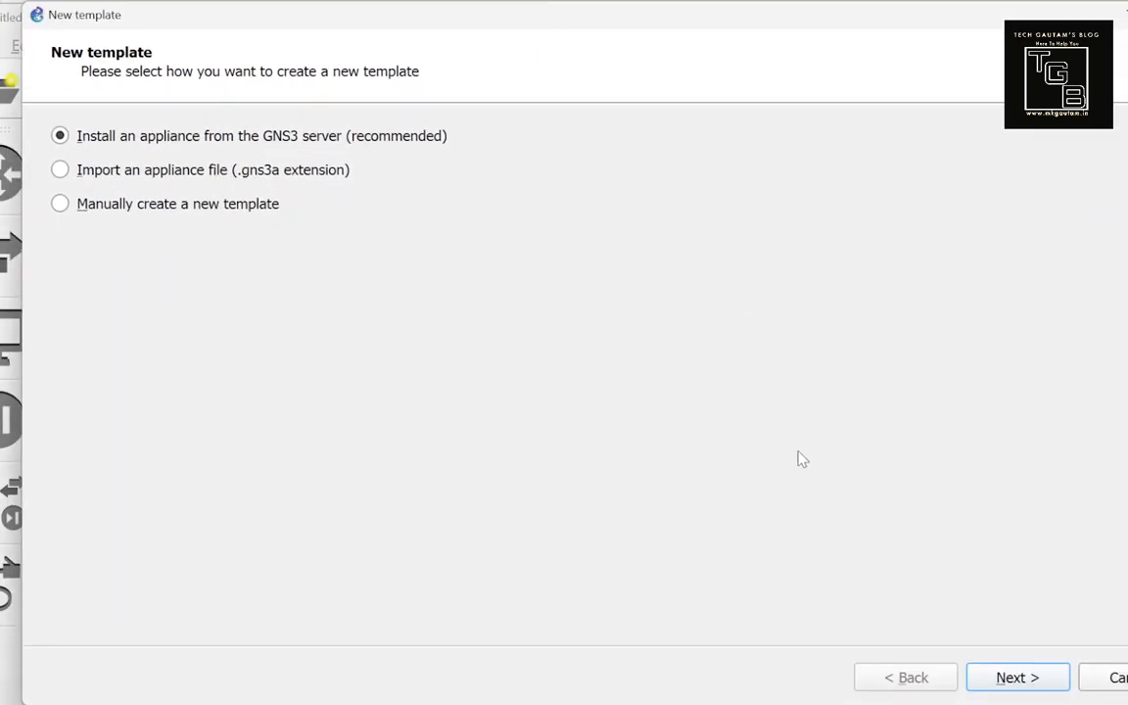
pyautogui.click(1008, 680)
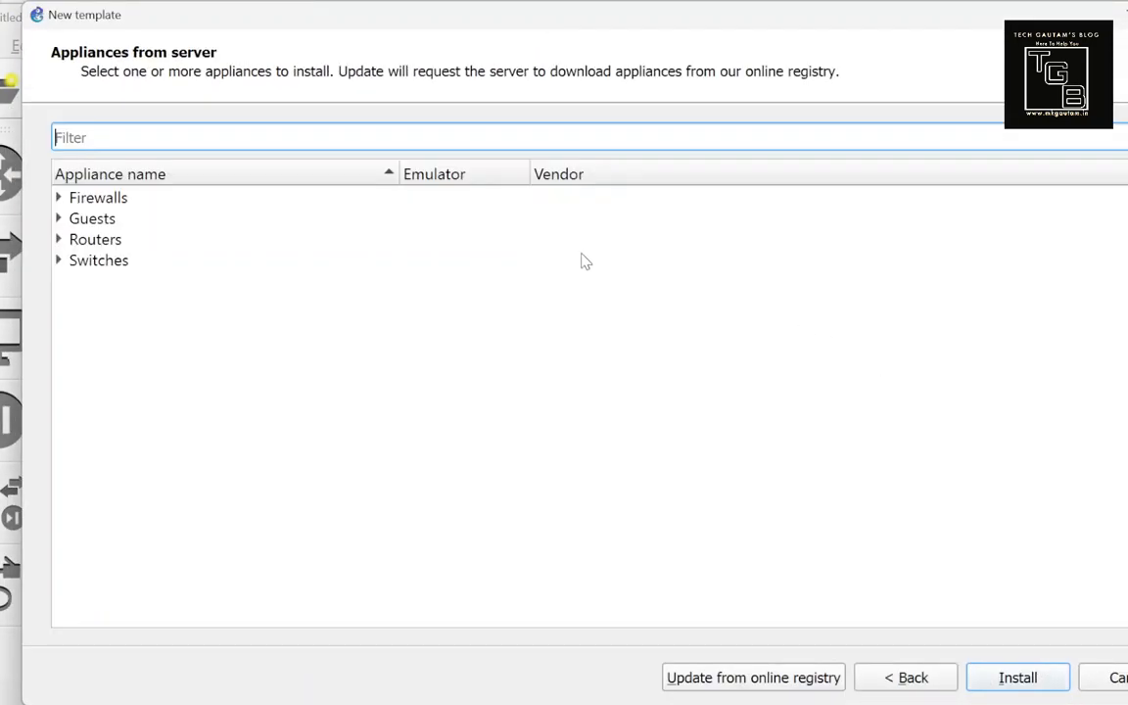
pyautogui.click(58, 197)
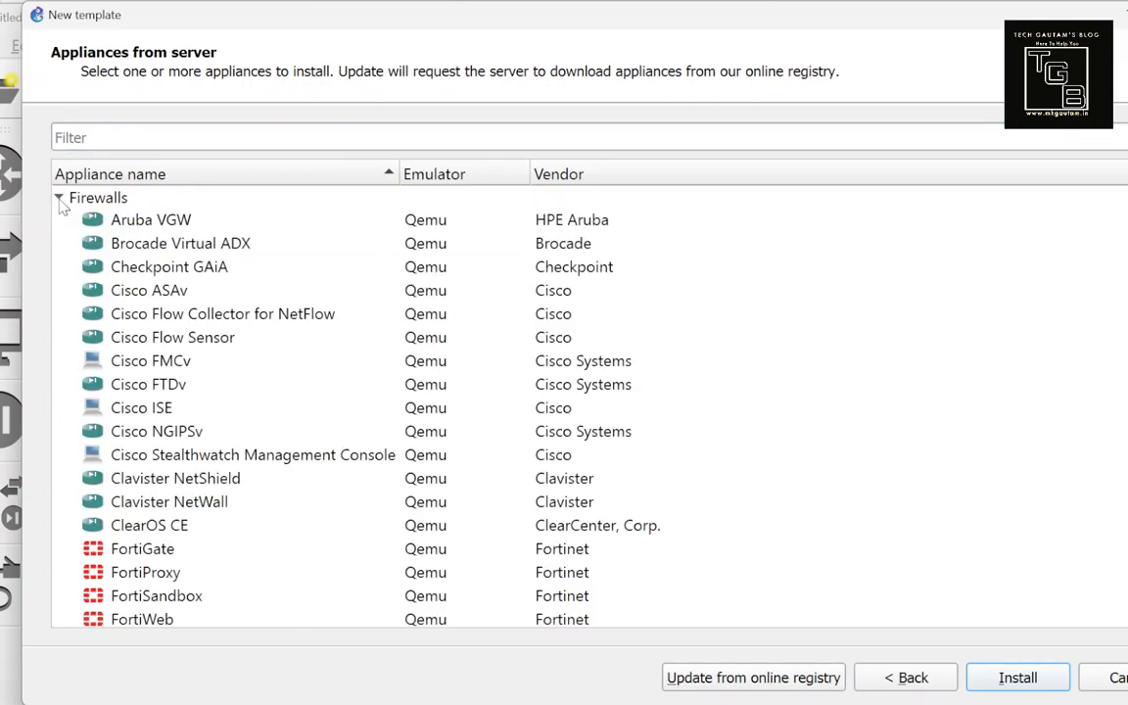
pyautogui.click(169, 270)
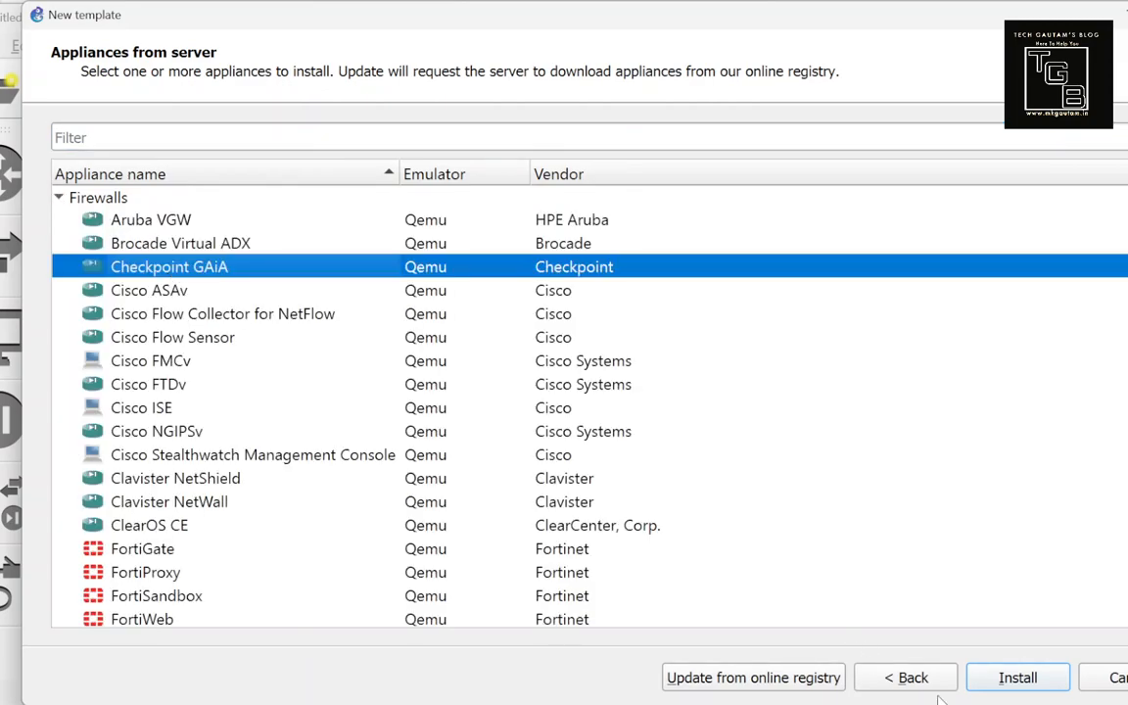
pyautogui.click(1011, 688)
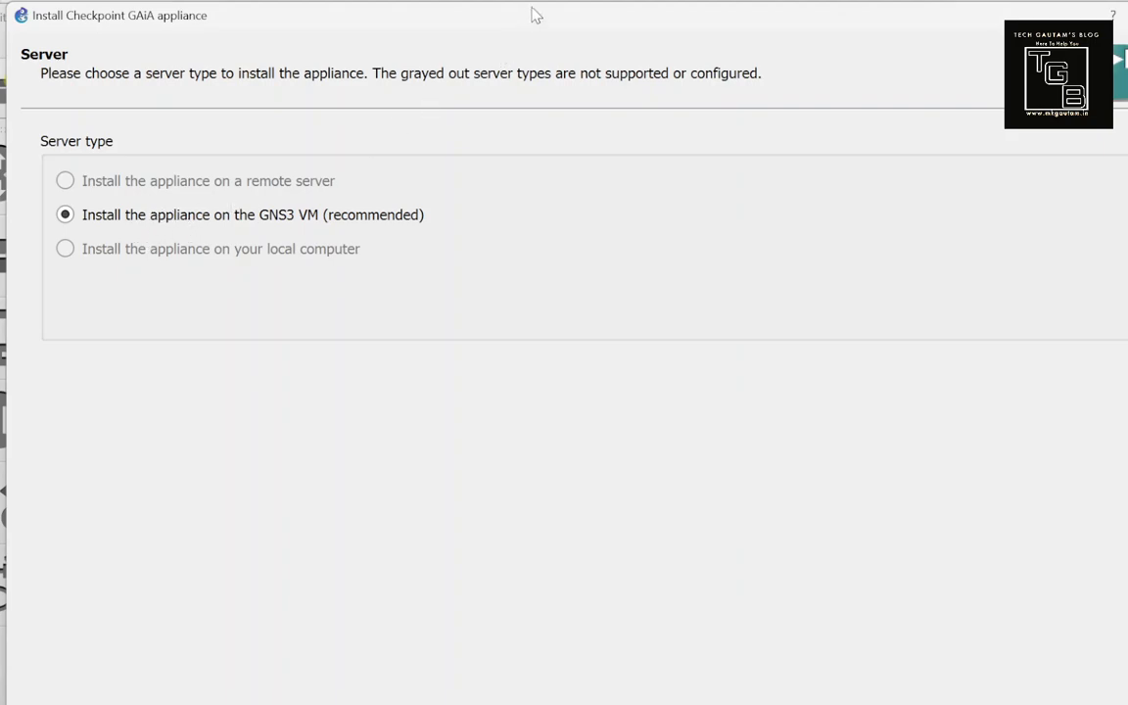
# Step: Keep the GNS3 VM server and the qemu-system-x86_64 (v4.2.1) binary, and check the required files of the Gaia versions
pyautogui.moveTo(537, 13); pyautogui.dragTo(606, 28)
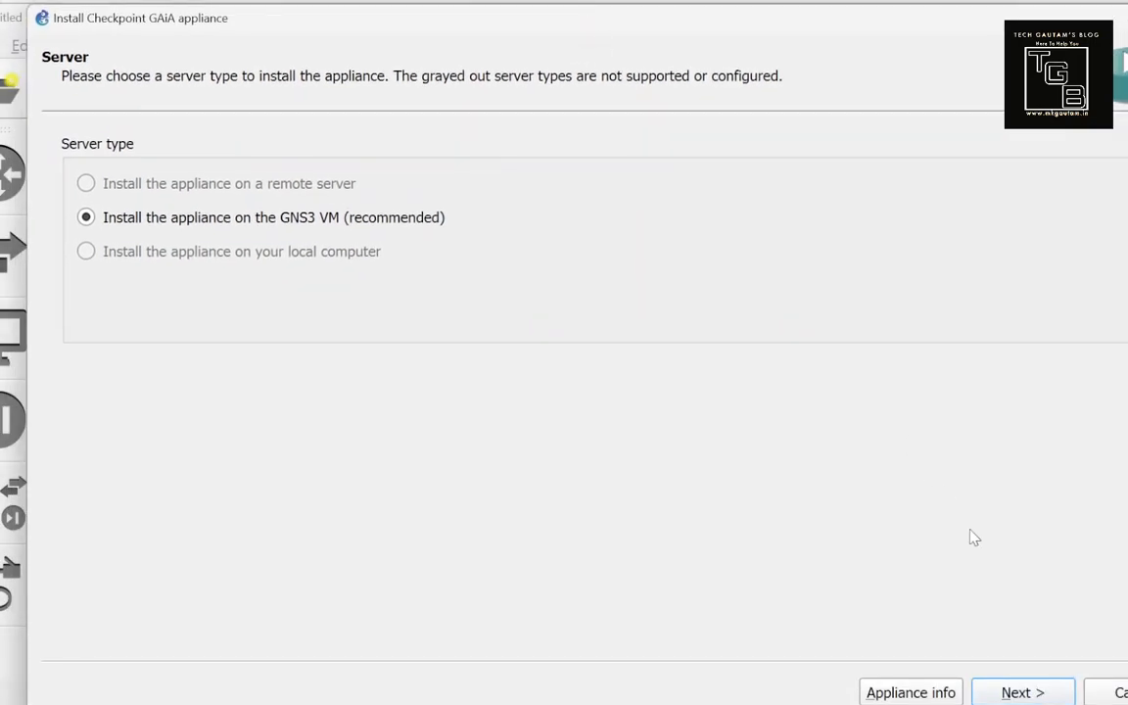
pyautogui.click(1022, 692)
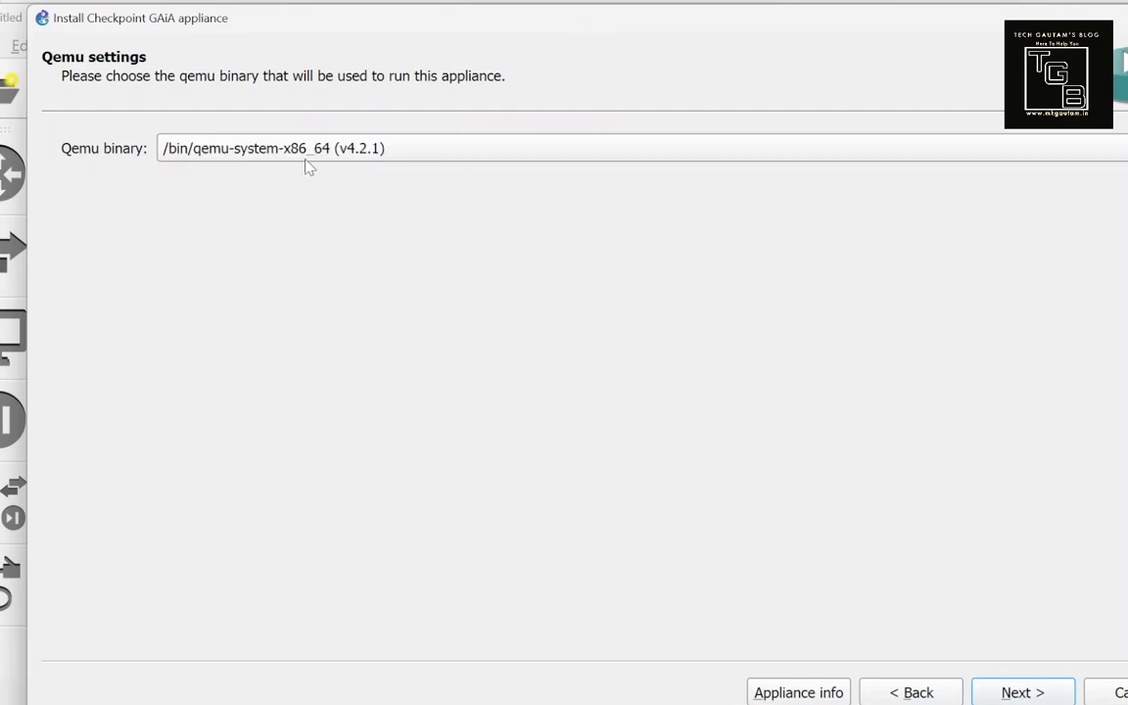
pyautogui.click(1008, 692)
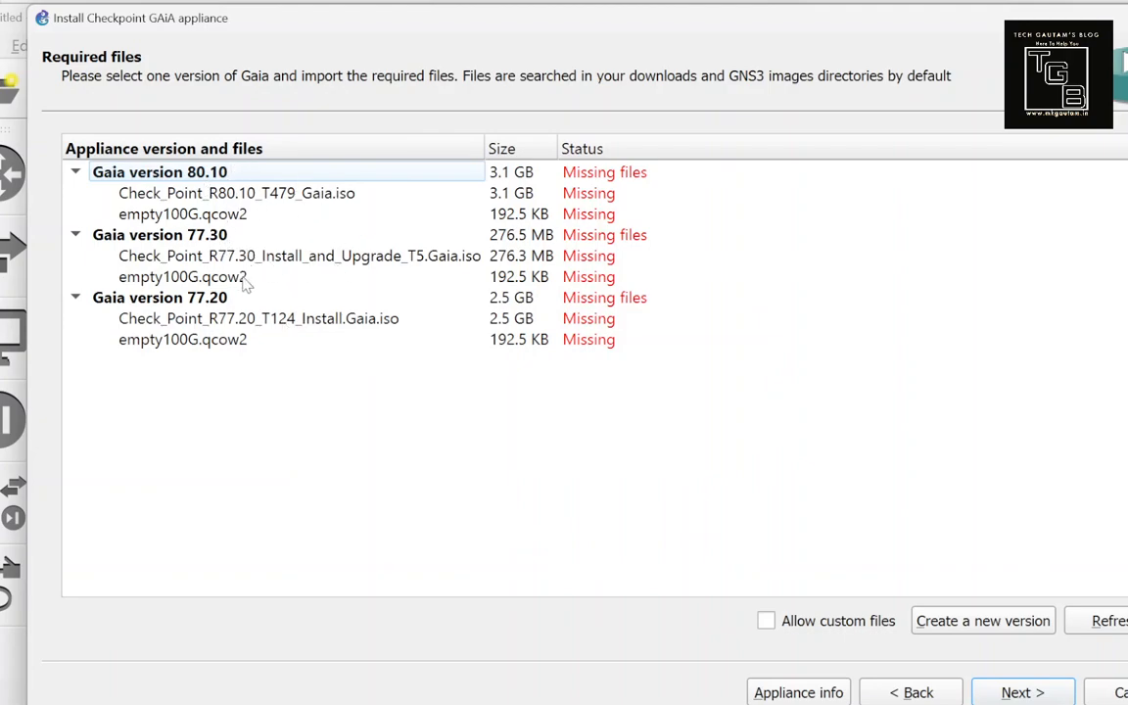
pyautogui.click(345, 339)
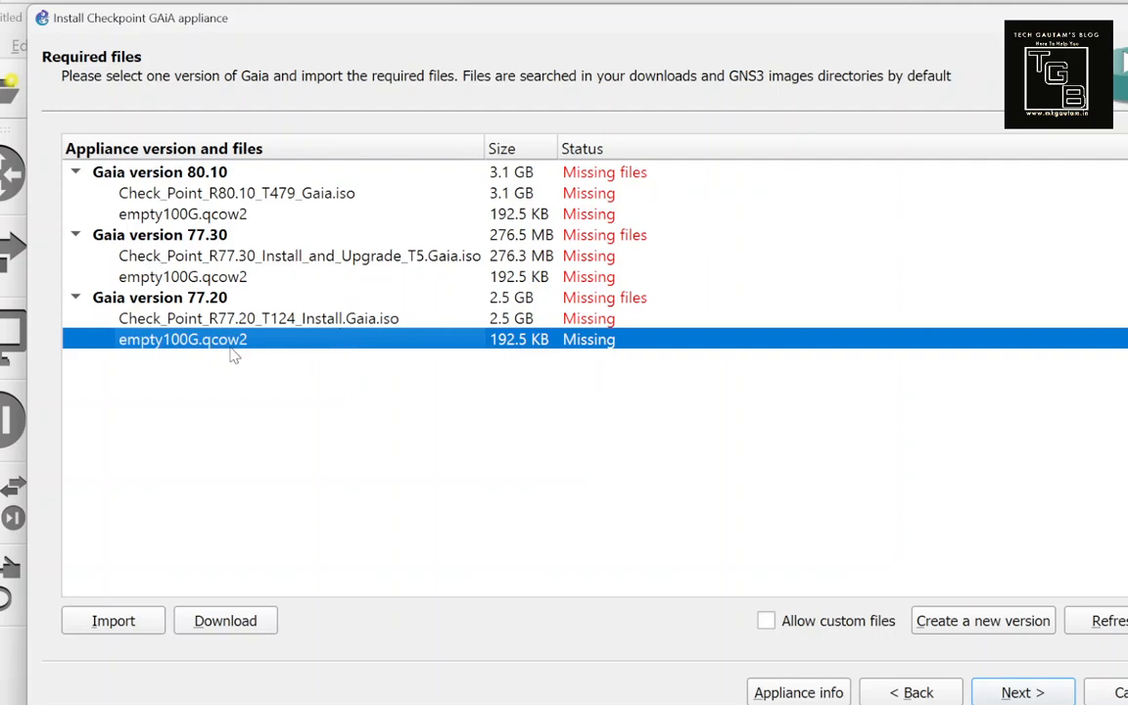
pyautogui.click(266, 201)
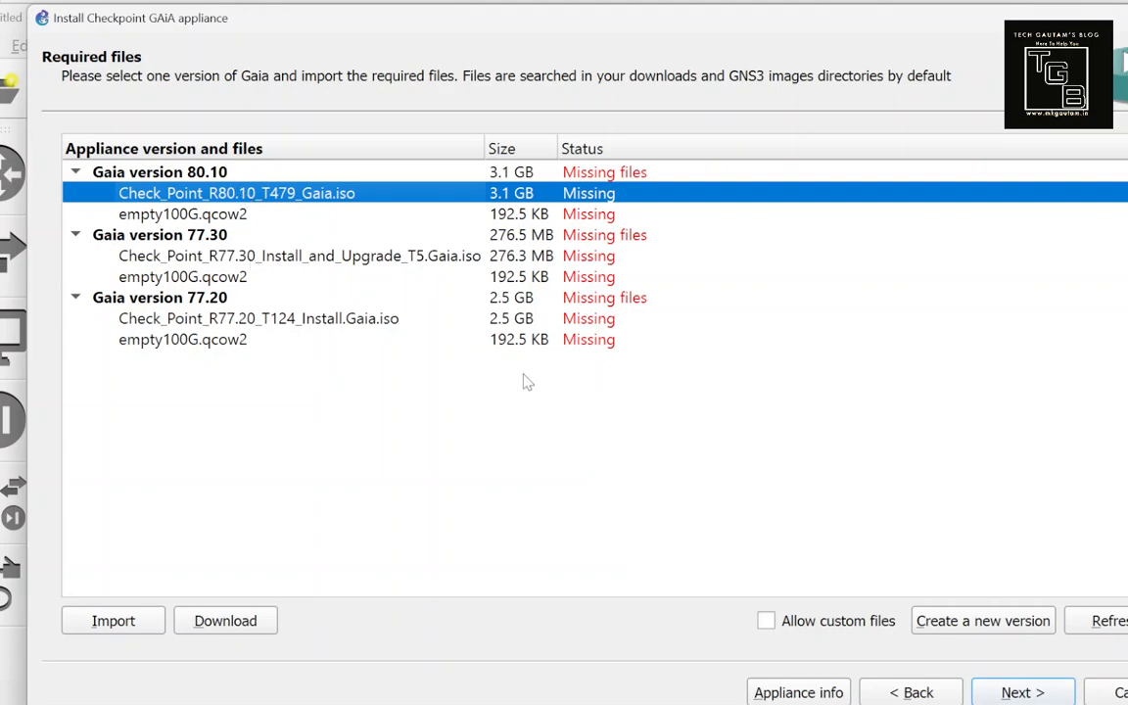
# Step: Create a Gaia version named 81.10 with the suggested disk image filenames, select its missing ISO, and cancel the Checkpoint appliance installation
pyautogui.click(983, 621)
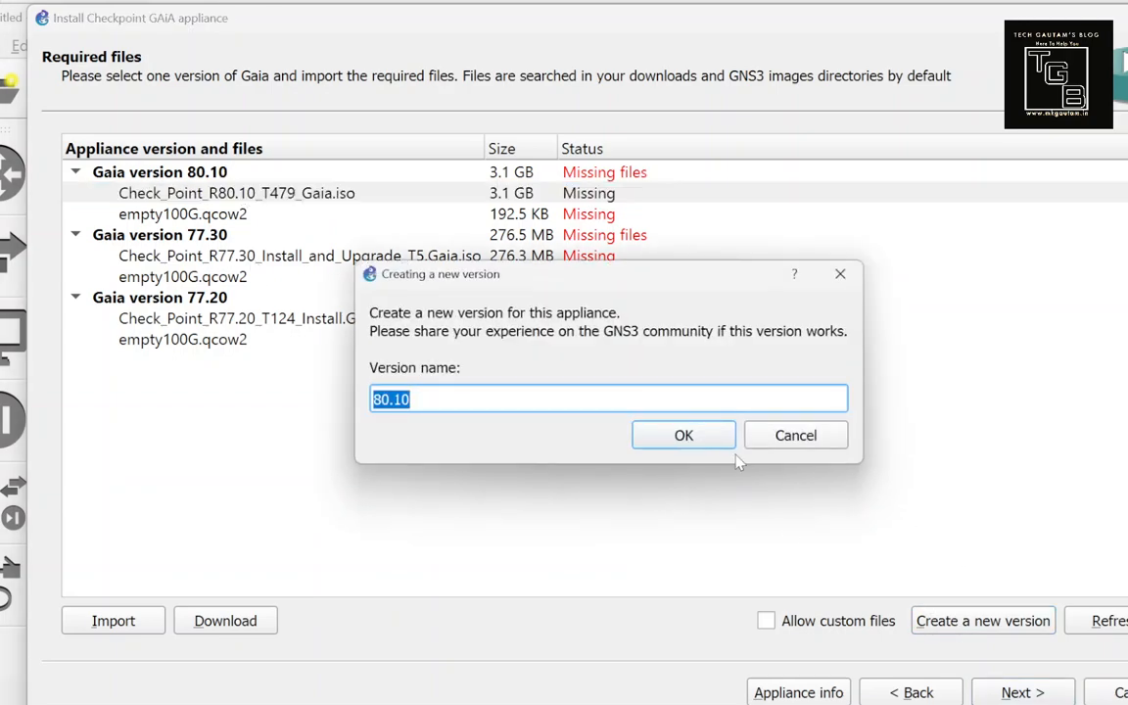
pyautogui.click(552, 404)
pyautogui.press('BackSpace')
pyautogui.write('1')
pyautogui.click(718, 436)
pyautogui.click(564, 408)
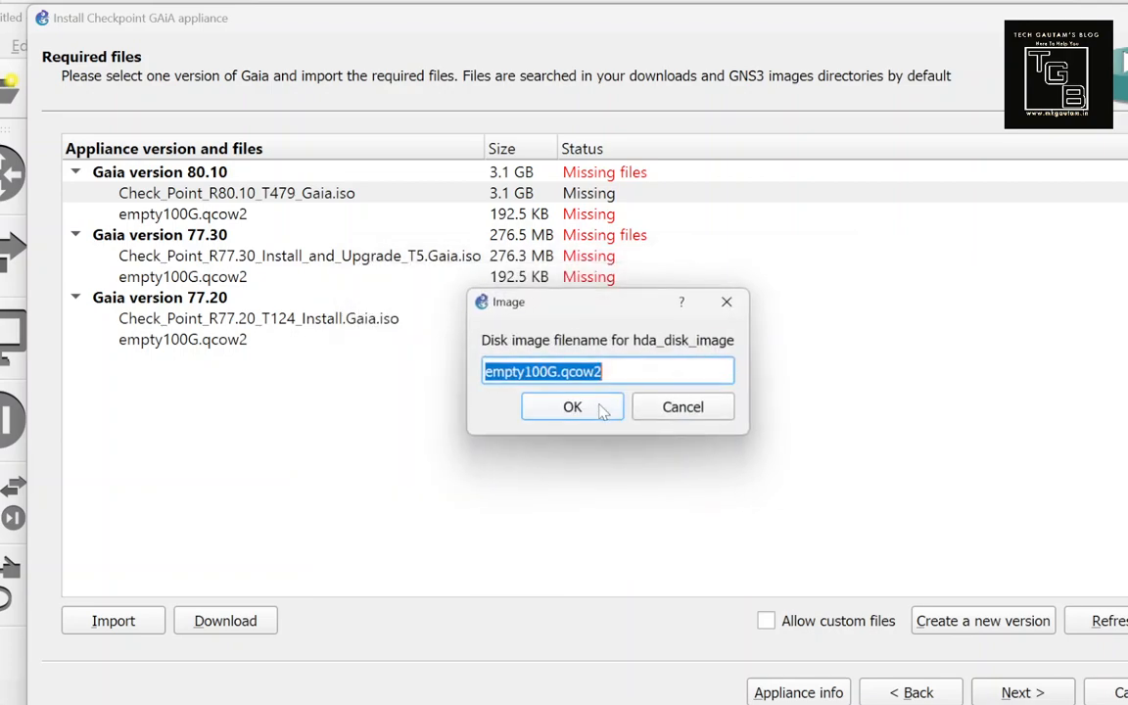
pyautogui.click(573, 409)
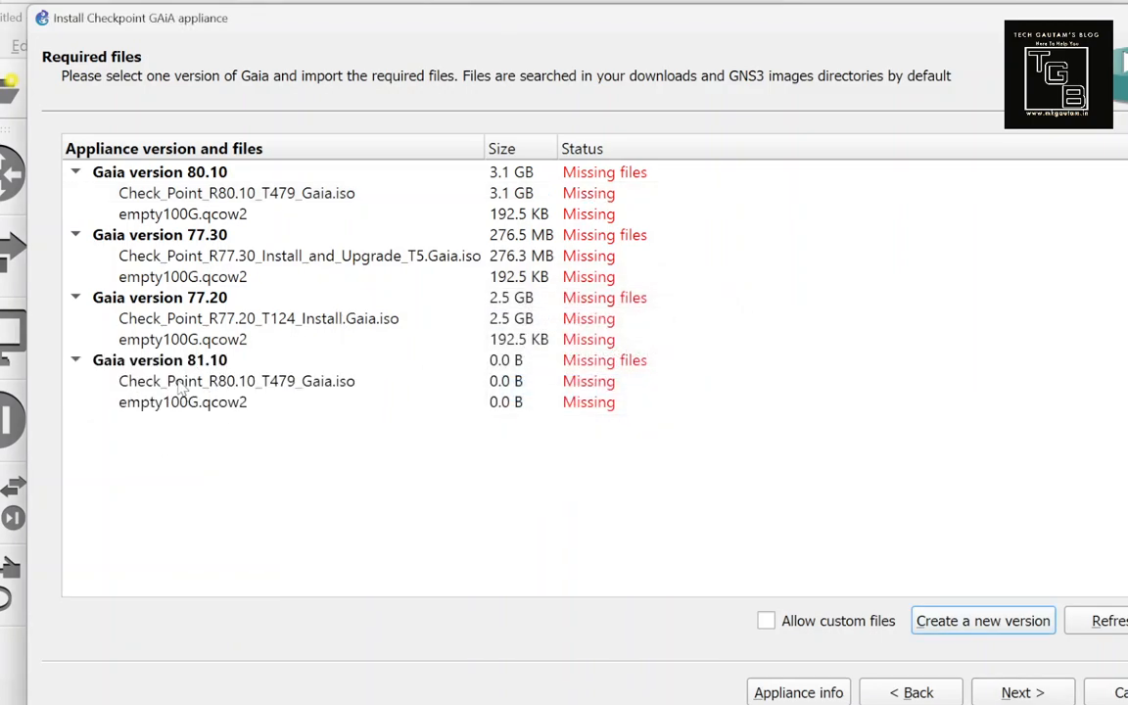
pyautogui.click(188, 383)
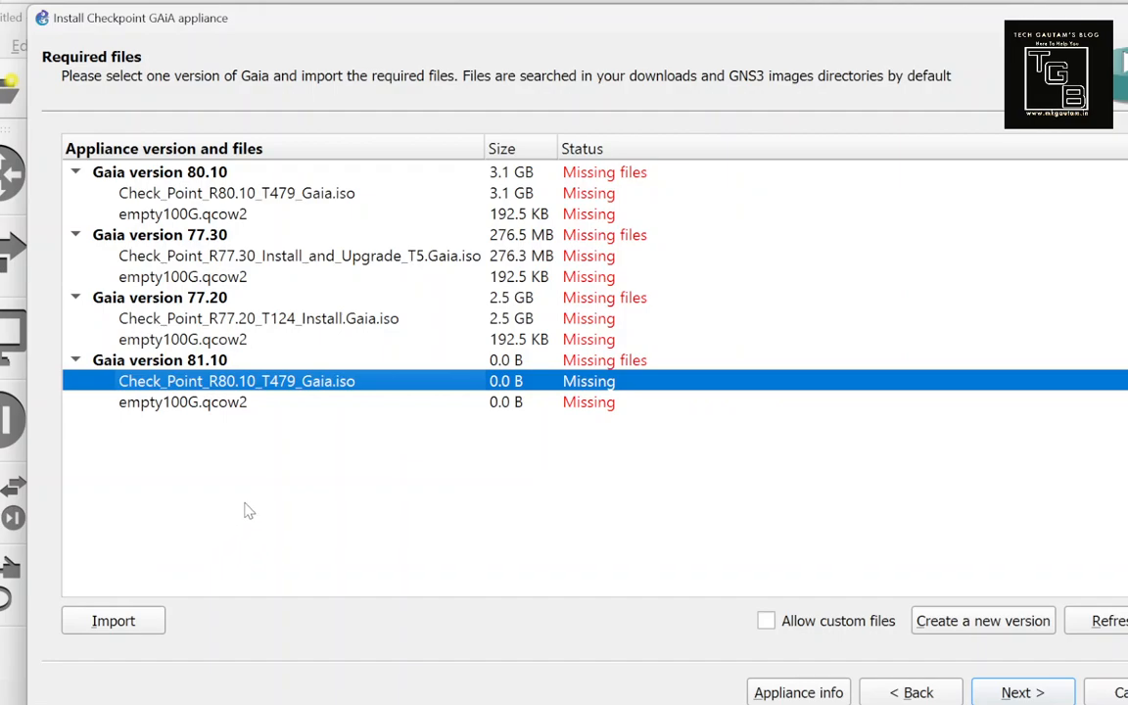
pyautogui.click(1120, 693)
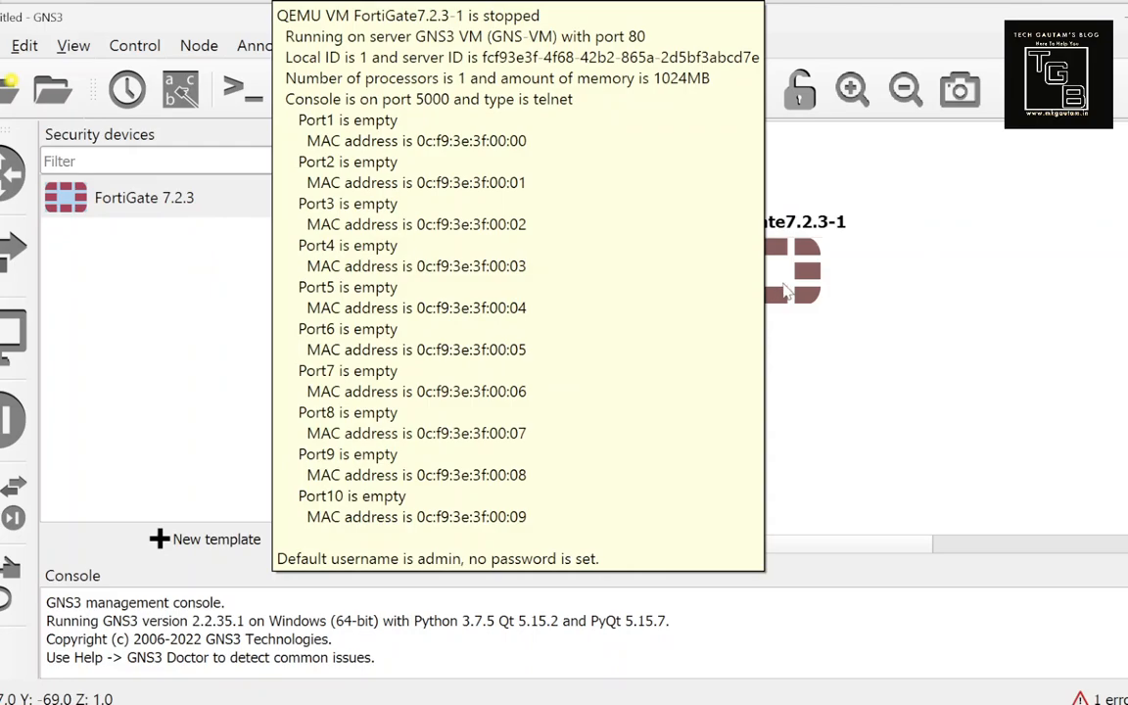
# Step: Start the FortiGate7.2.3-1 node and open its console
pyautogui.rightClick(784, 291)
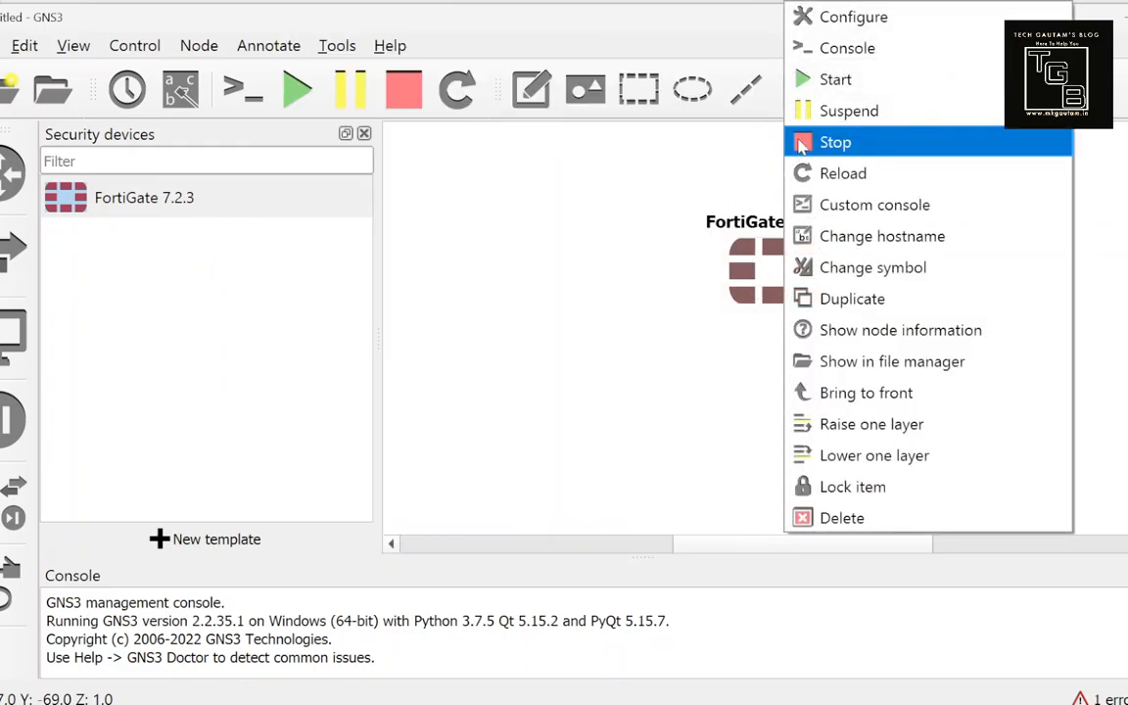
pyautogui.click(801, 79)
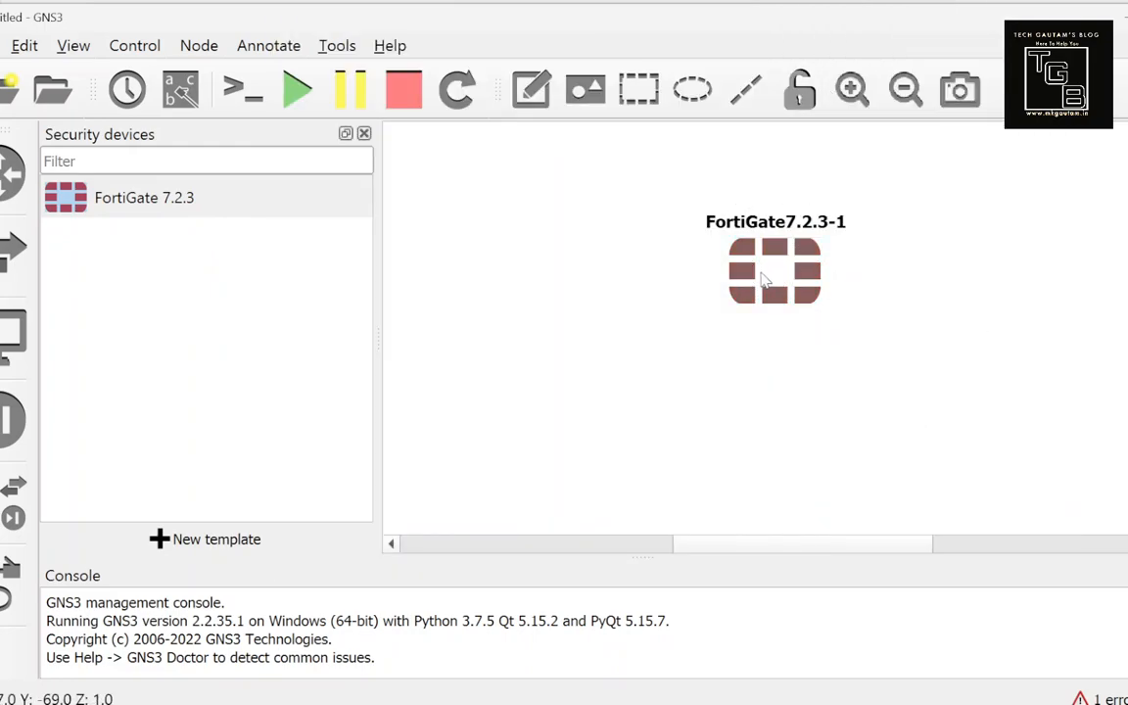
pyautogui.rightClick(765, 281)
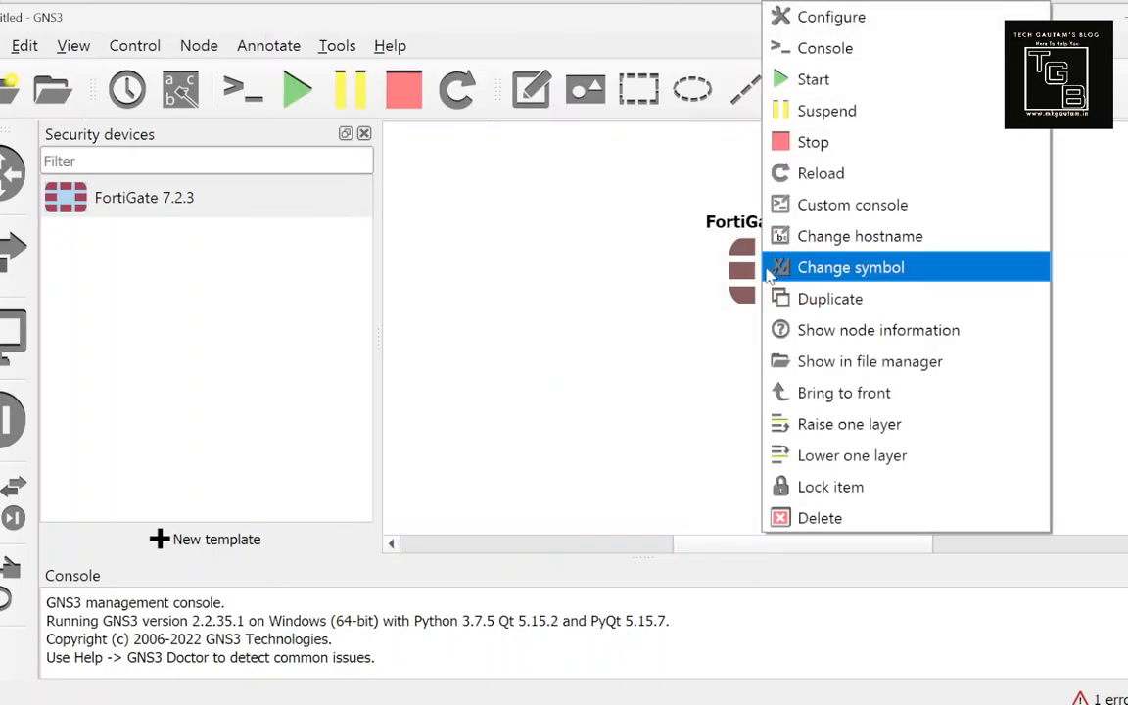
pyautogui.click(837, 49)
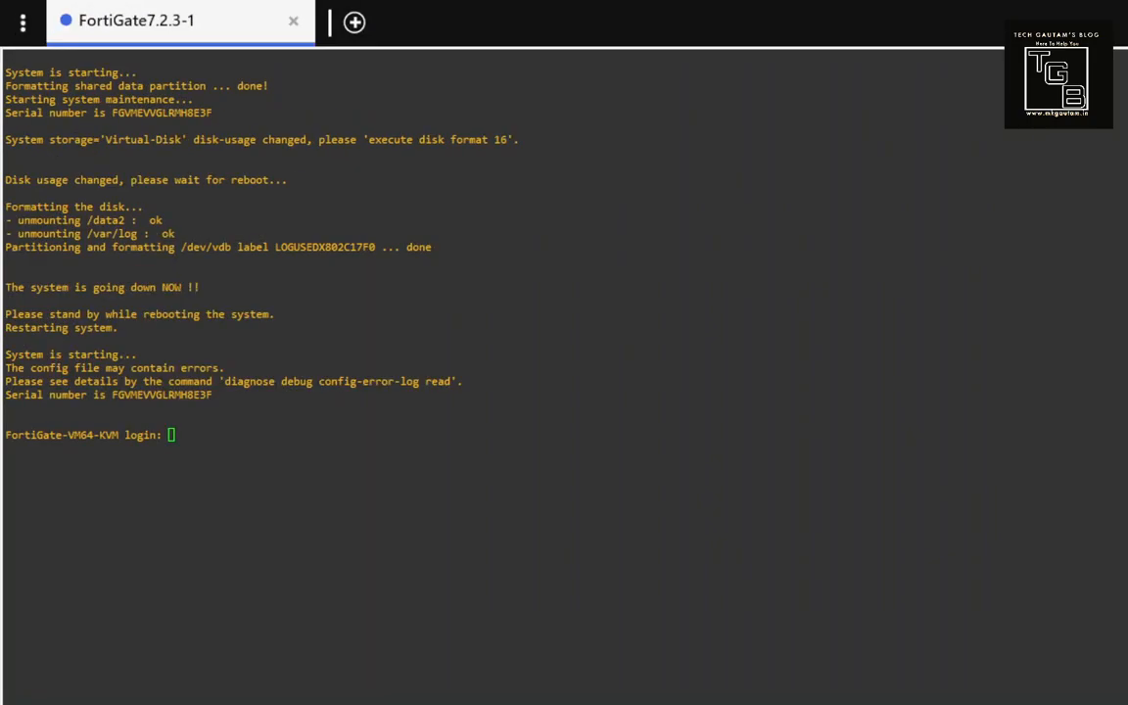
# Step: Log in to the FortiGate console as admin with a blank password, and enter and confirm the new account password
pyautogui.click(401, 456)
pyautogui.write('admin')
pyautogui.press('Return')
pyautogui.press('Return')
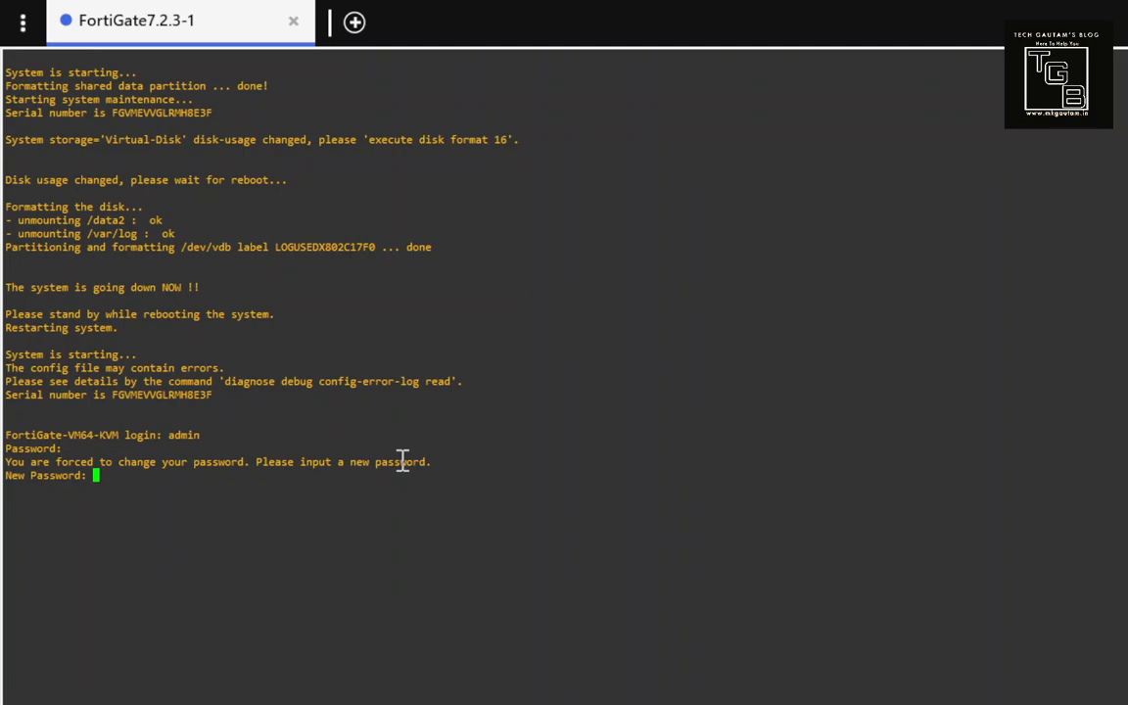
pyautogui.press('Return')
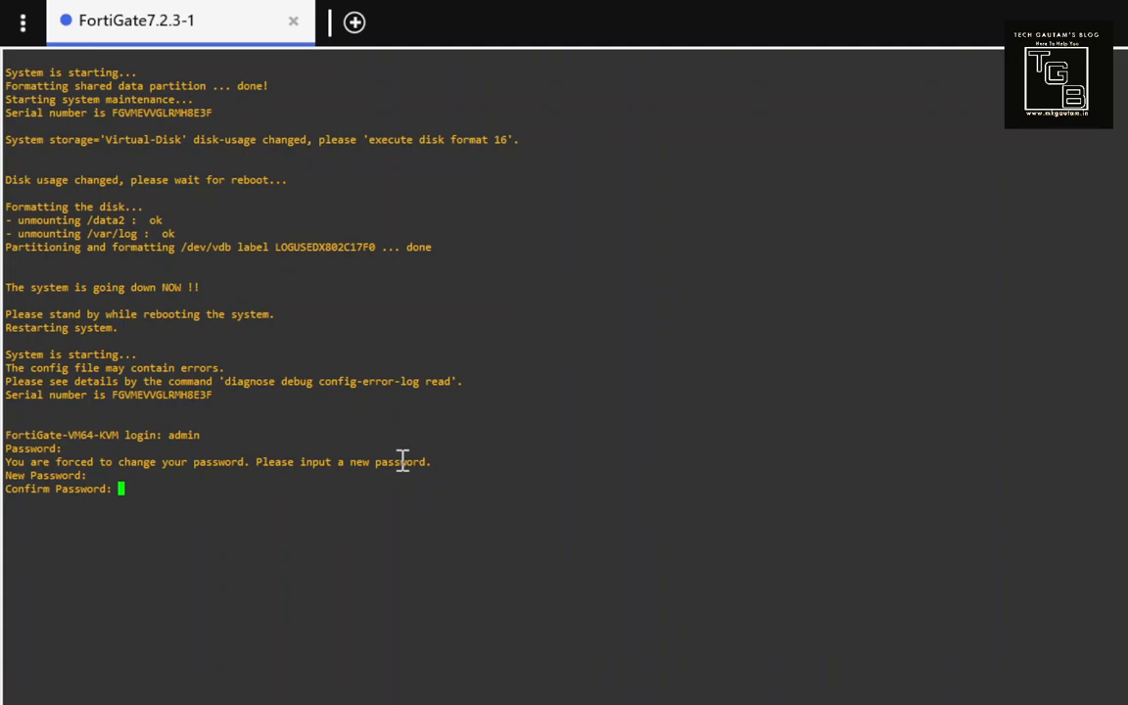
pyautogui.press('Return')
pyautogui.press('Return')
pyautogui.press('Return')
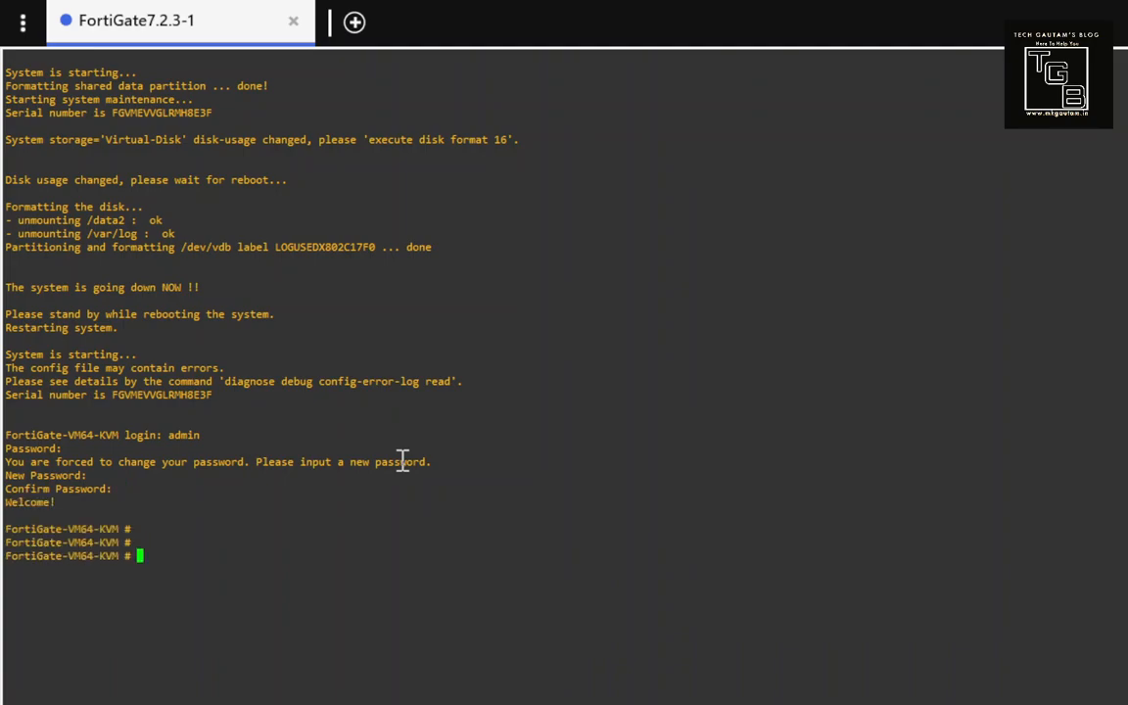